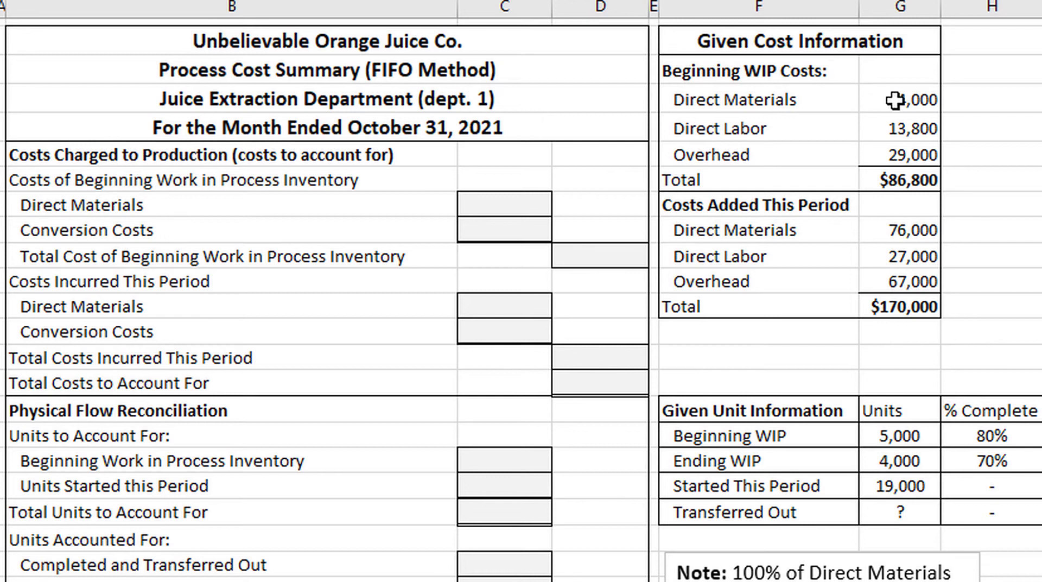
# Enter 44,000 as the direct materials cost of beginning work in process inventory
pyautogui.click(540, 204)
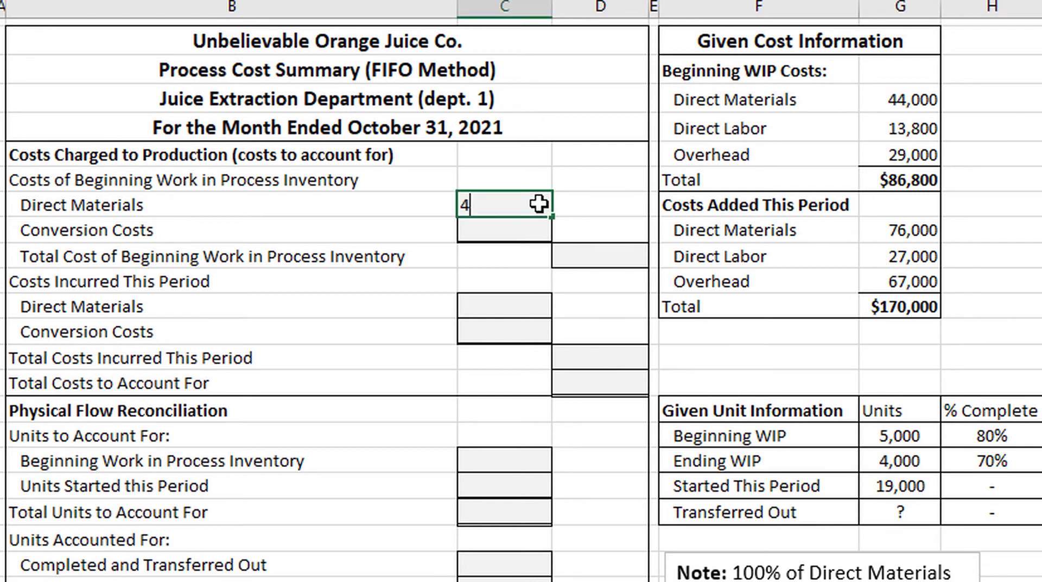
pyautogui.write('44,000')
pyautogui.press('Return')
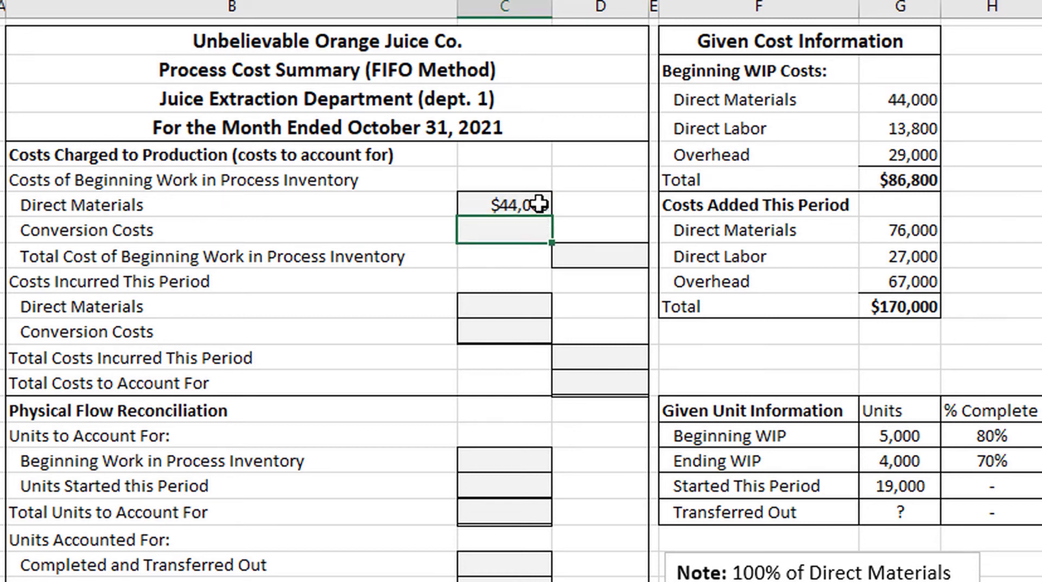
# Calculate the beginning work in process conversion costs with a formula adding the given beginning WIP direct labor and overhead
pyautogui.click(141, 237)
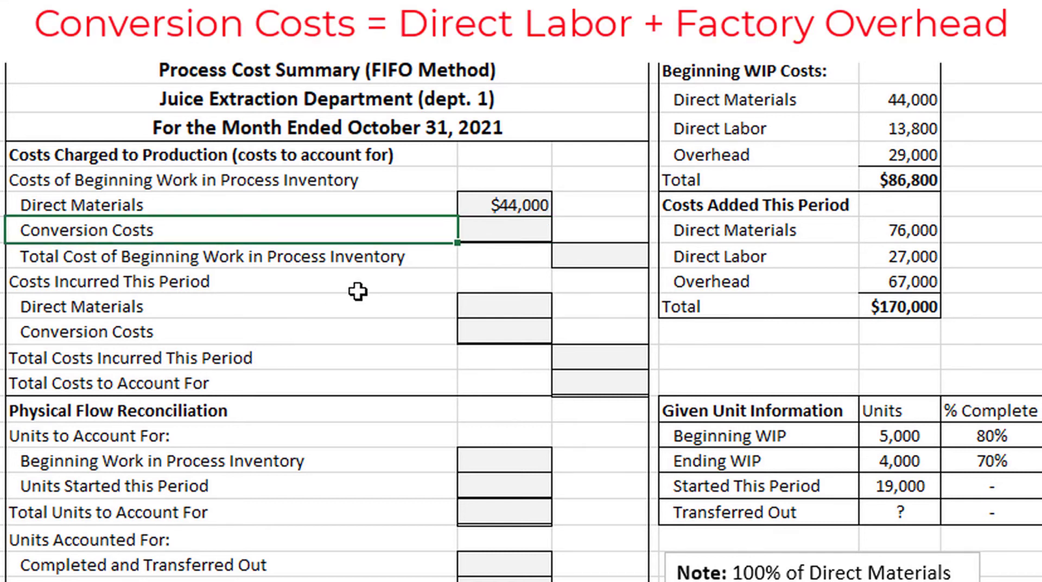
pyautogui.click(494, 231)
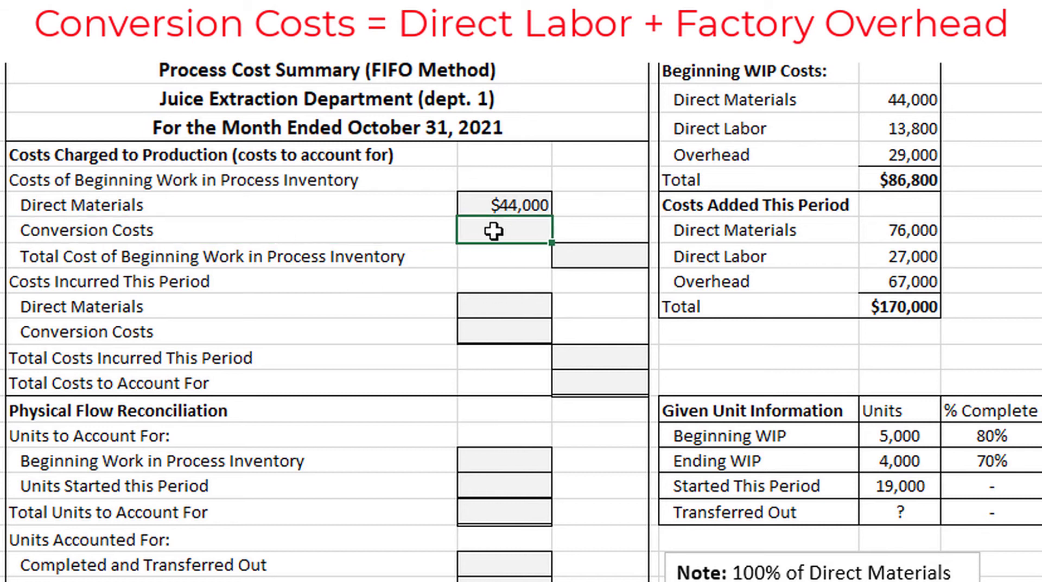
pyautogui.write('=')
pyautogui.click(899, 130)
pyautogui.write('+')
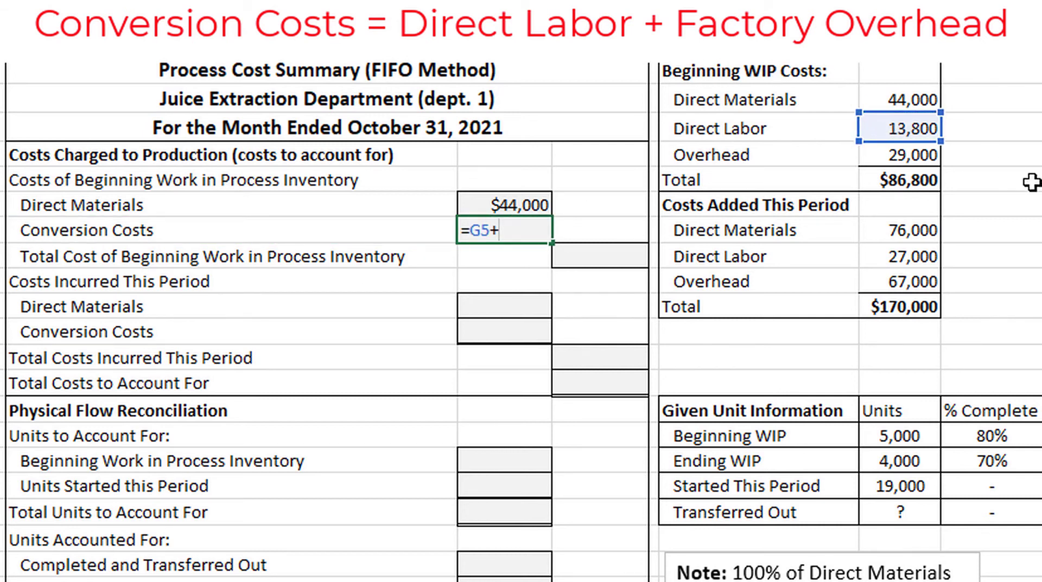
pyautogui.click(908, 153)
pyautogui.press('Return')
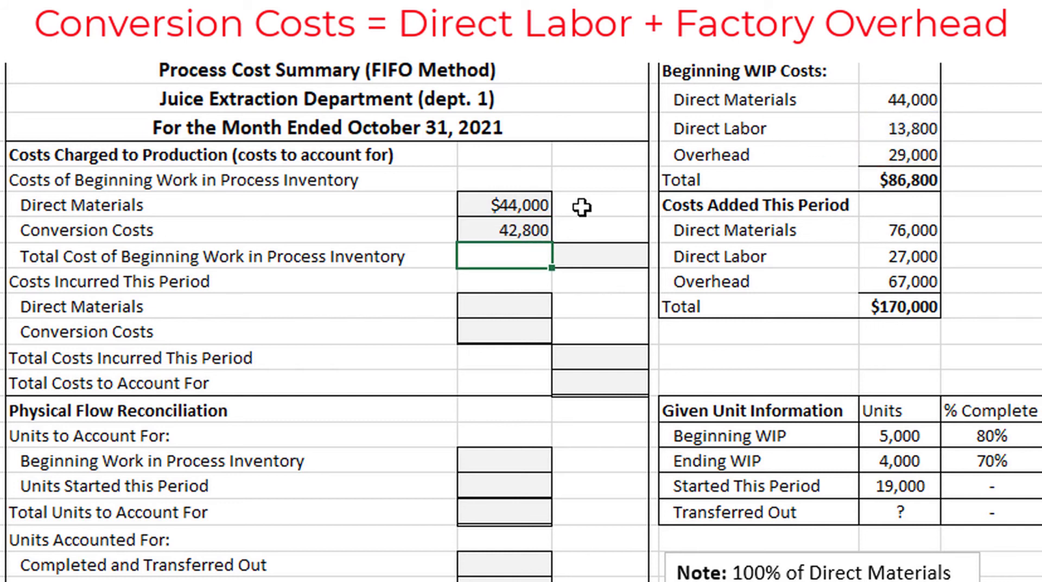
pyautogui.click(535, 228)
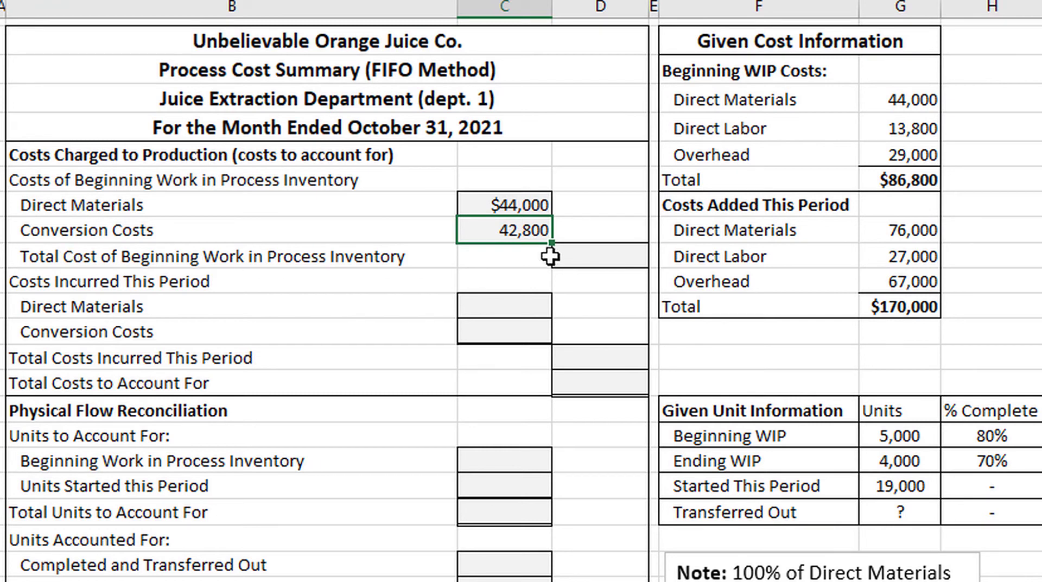
# Calculate the total cost of beginning work in process inventory by adding its direct materials and conversion costs
pyautogui.doubleClick(619, 255)
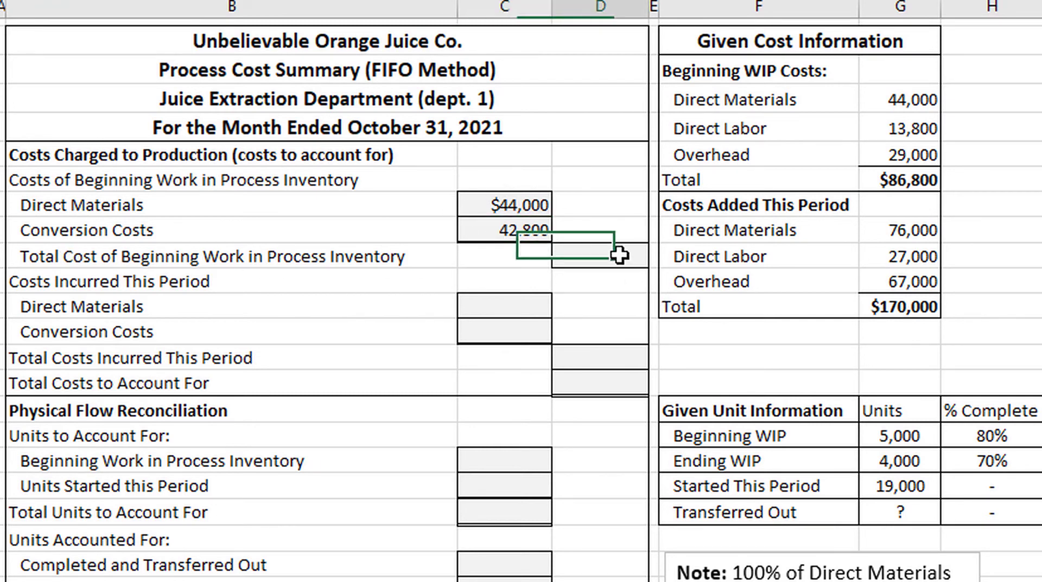
pyautogui.write('=')
pyautogui.click(527, 203)
pyautogui.write('+')
pyautogui.click(476, 229)
pyautogui.press('Return')
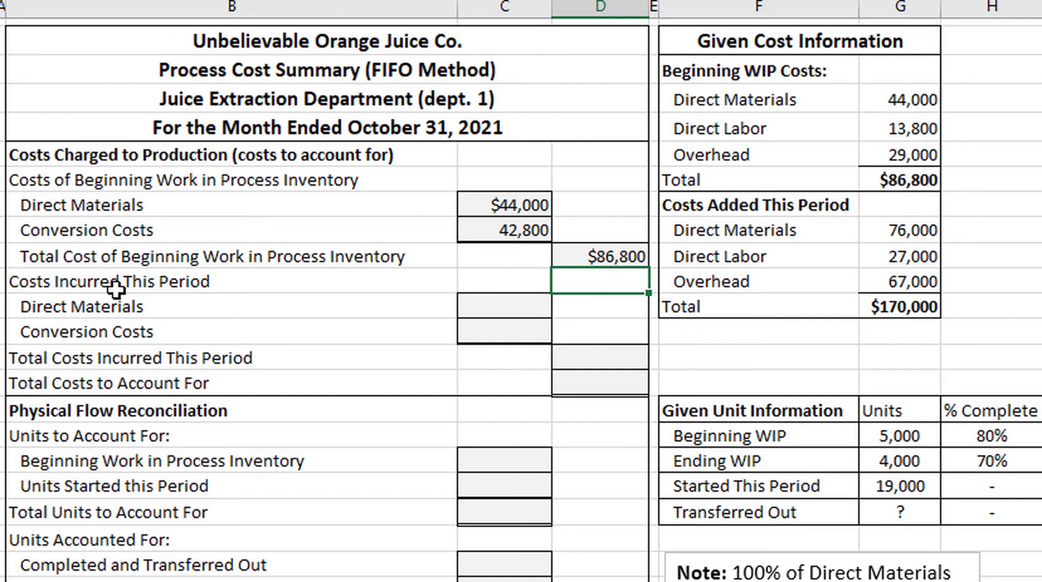
# Enter 76,000 as the direct materials cost incurred this period
pyautogui.click(513, 306)
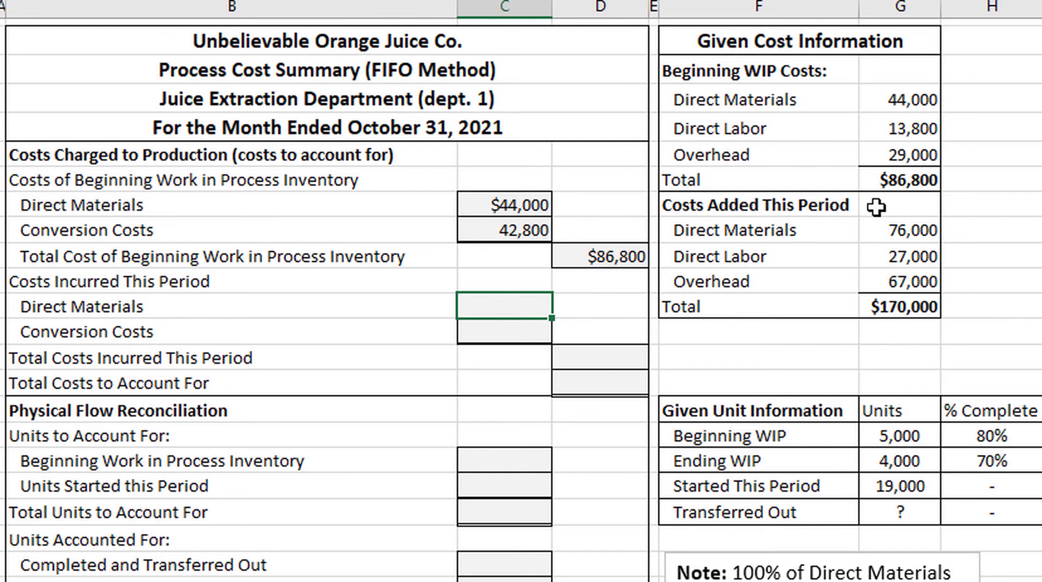
pyautogui.write('76,000')
pyautogui.press('Return')
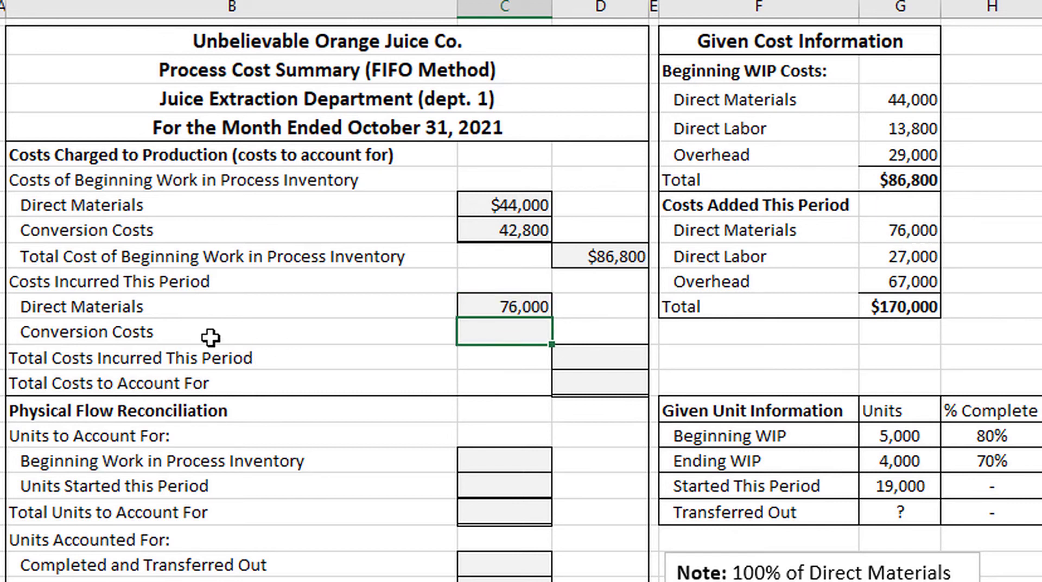
# Calculate this period's conversion costs with a formula adding the direct labor and overhead from the given costs added this period
pyautogui.write('=')
pyautogui.click(896, 239)
pyautogui.click(896, 256)
pyautogui.write('+')
pyautogui.click(879, 274)
pyautogui.press('Return')
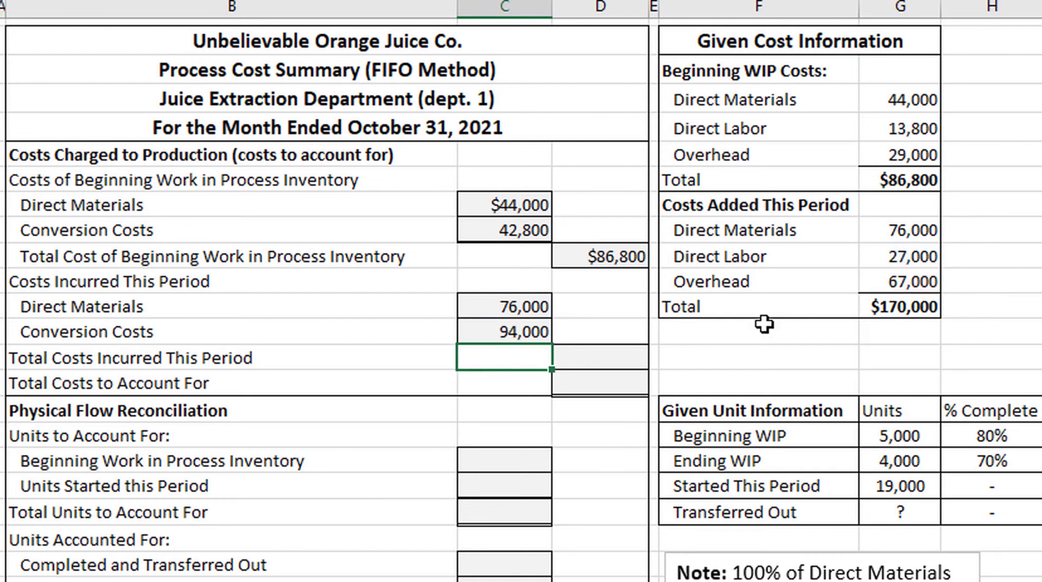
# Calculate the total costs incurred this period by adding the period's direct materials and conversion costs
pyautogui.click(602, 356)
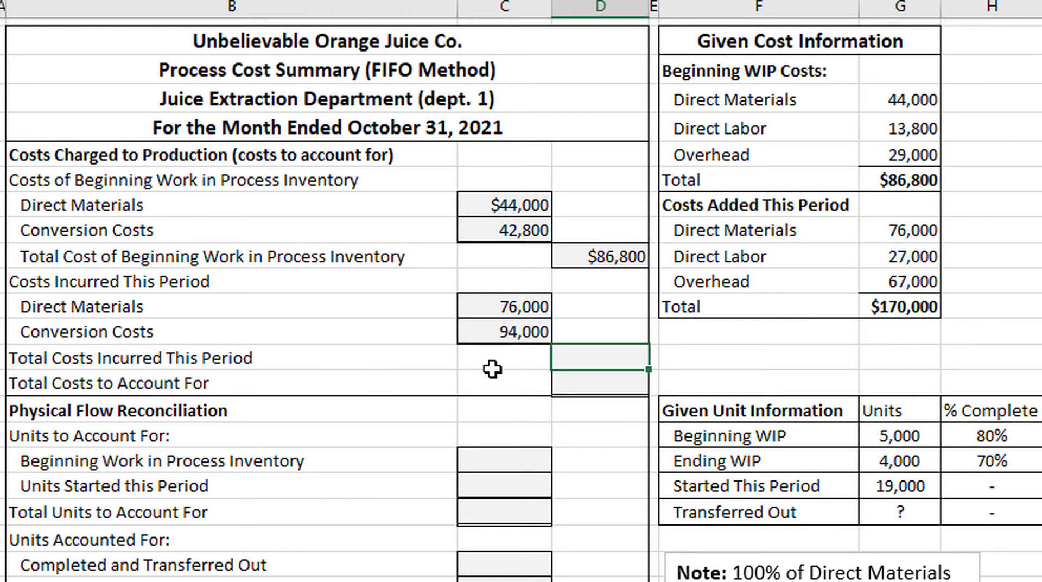
pyautogui.write('=')
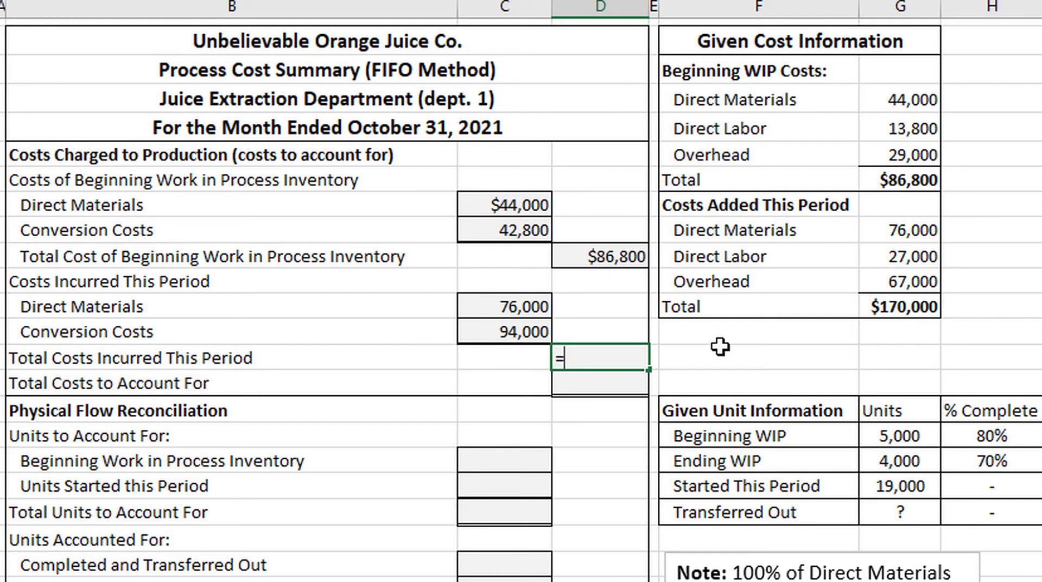
pyautogui.click(543, 306)
pyautogui.write('+')
pyautogui.click(533, 331)
pyautogui.press('Return')
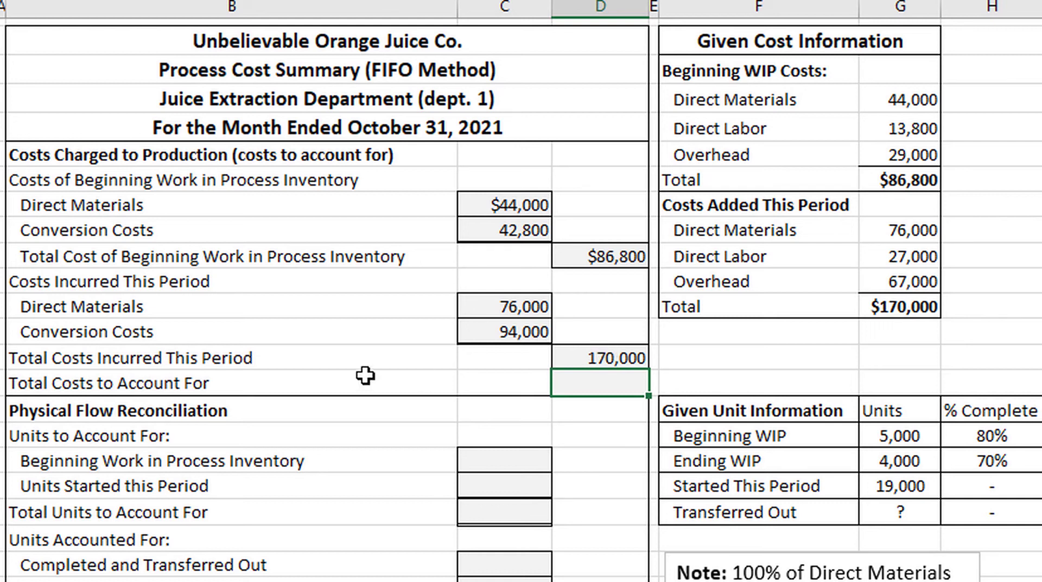
# Calculate the total costs to account for by adding the beginning work in process total and the total costs incurred this period
pyautogui.write('=')
pyautogui.click(627, 255)
pyautogui.write('+')
pyautogui.click(619, 354)
pyautogui.press('Return')
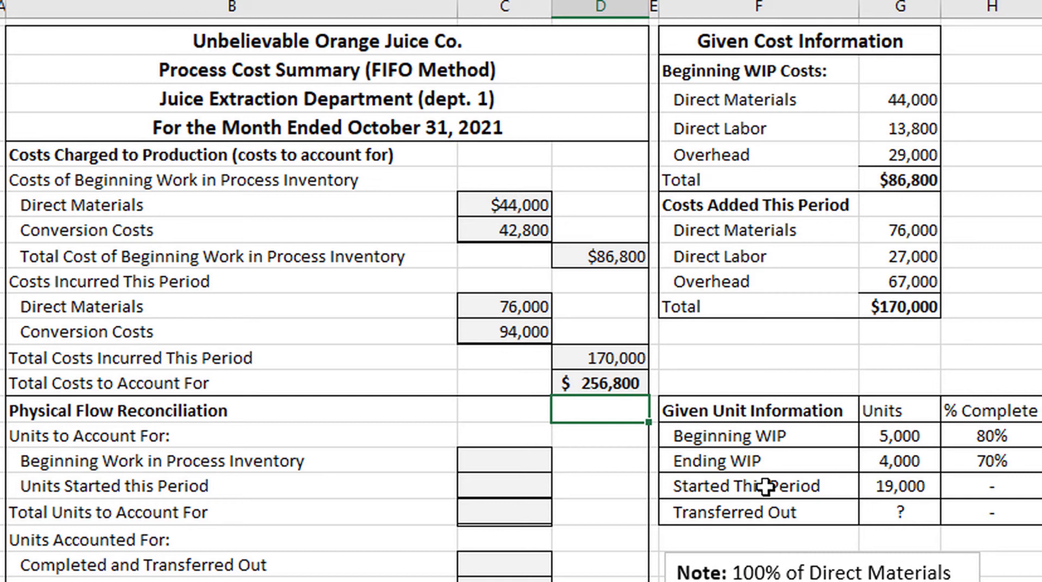
# Review the total costs to account for, the finished-unit and ending inventory totals in the cost assignment, and the physical flow unit rows
pyautogui.click(198, 387)
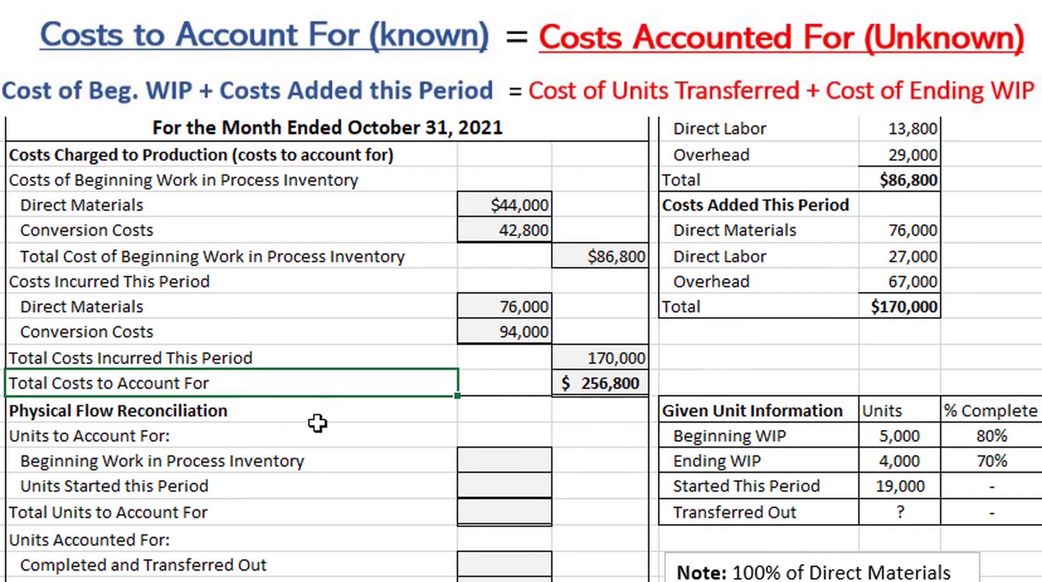
pyautogui.click(619, 387)
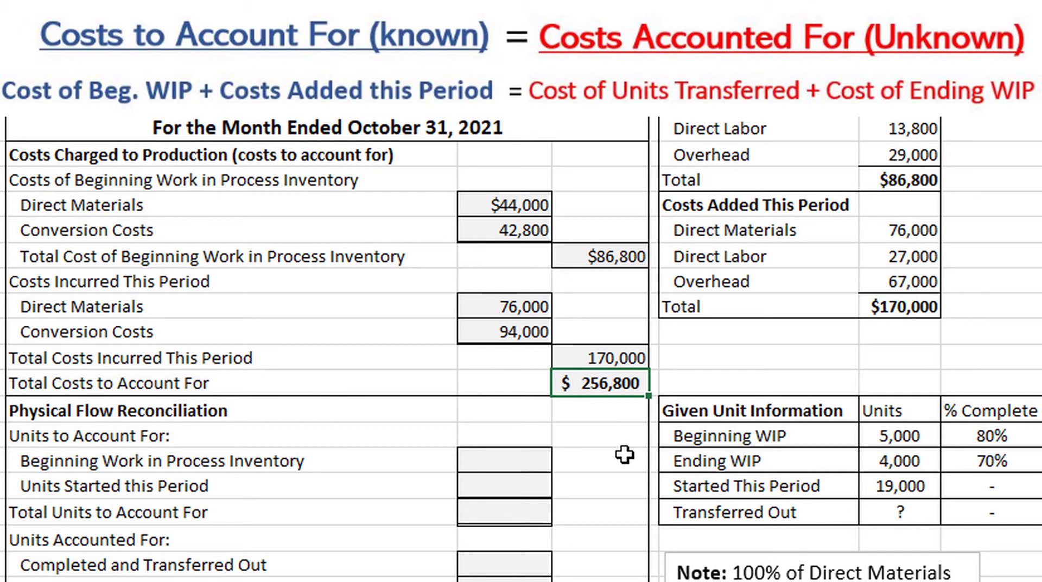
pyautogui.scroll(-10, 625, 455)
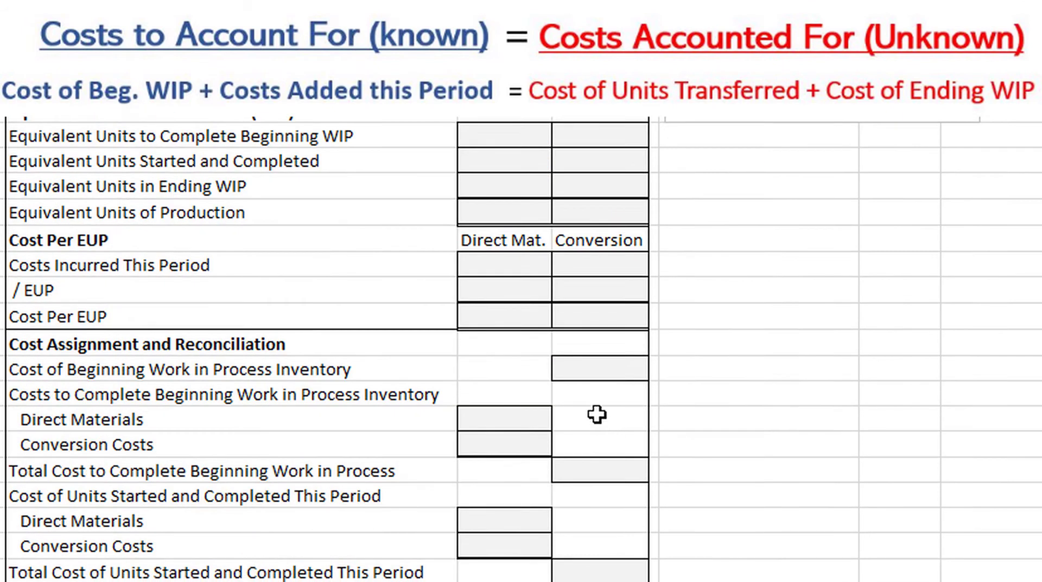
pyautogui.scroll(-1, 574, 395)
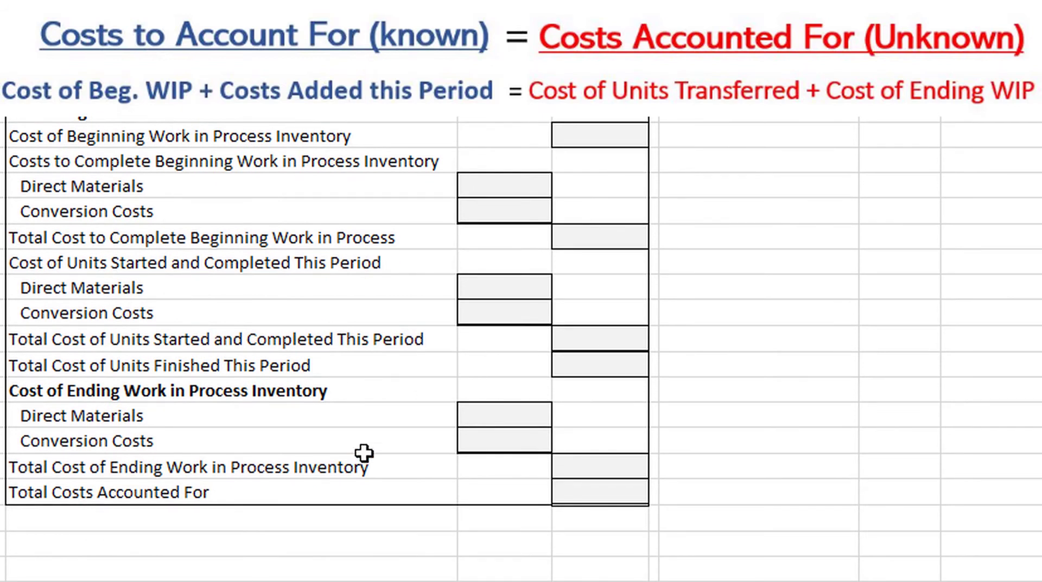
pyautogui.click(213, 368)
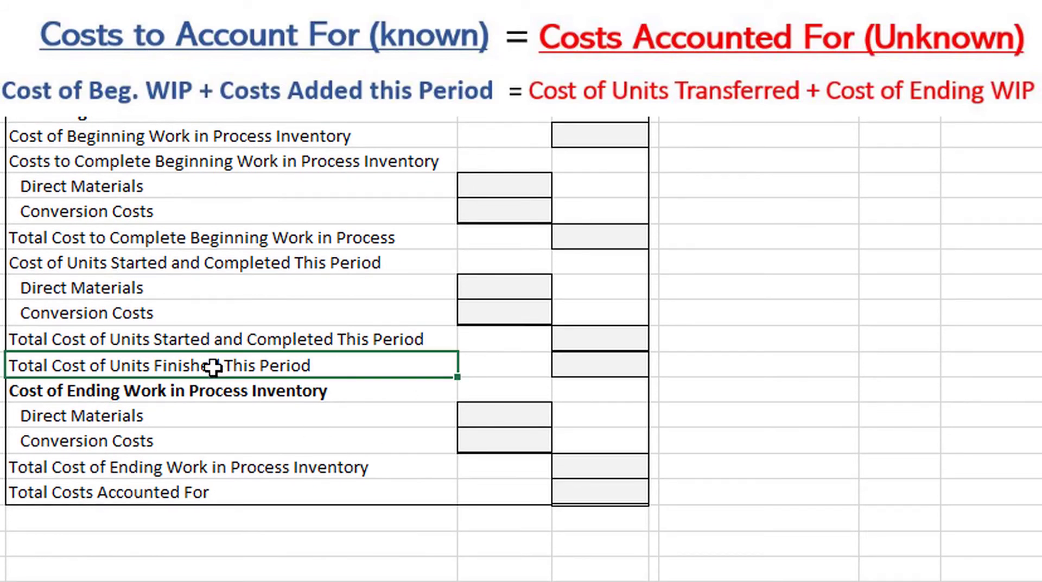
pyautogui.click(286, 467)
pyautogui.scroll(9, 580, 382)
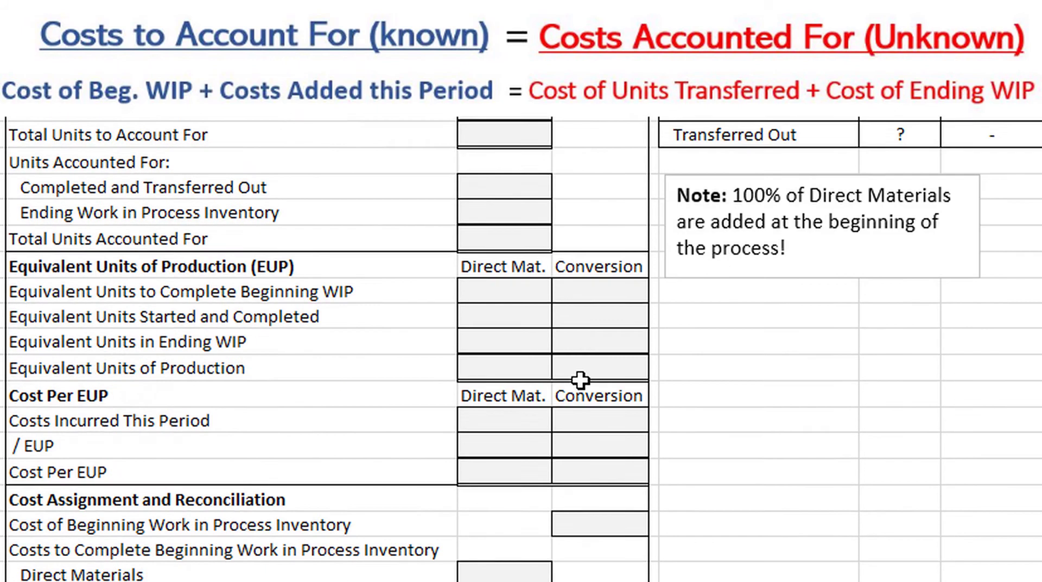
pyautogui.scroll(-7, 499, 320)
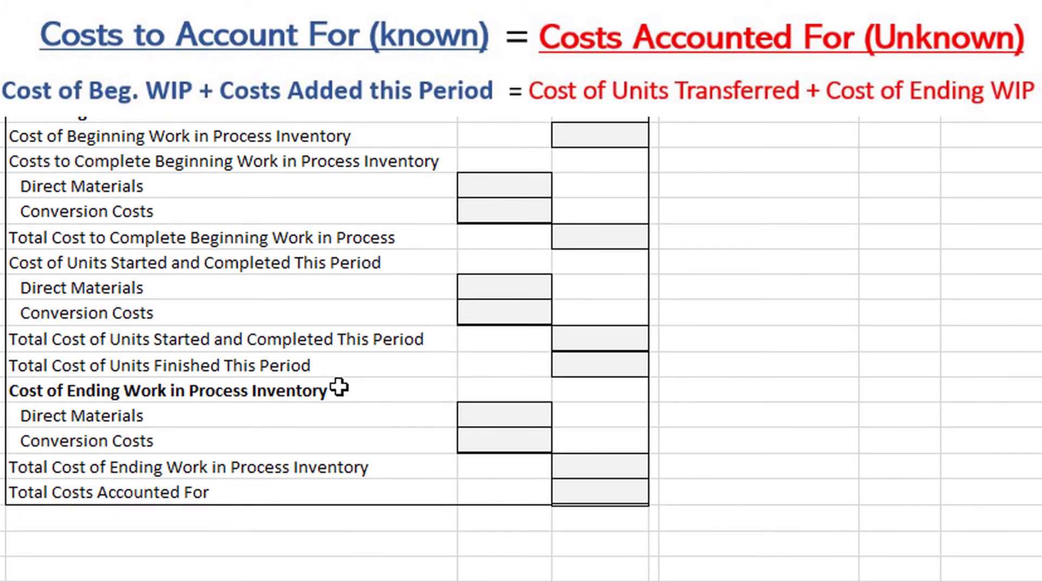
pyautogui.click(177, 374)
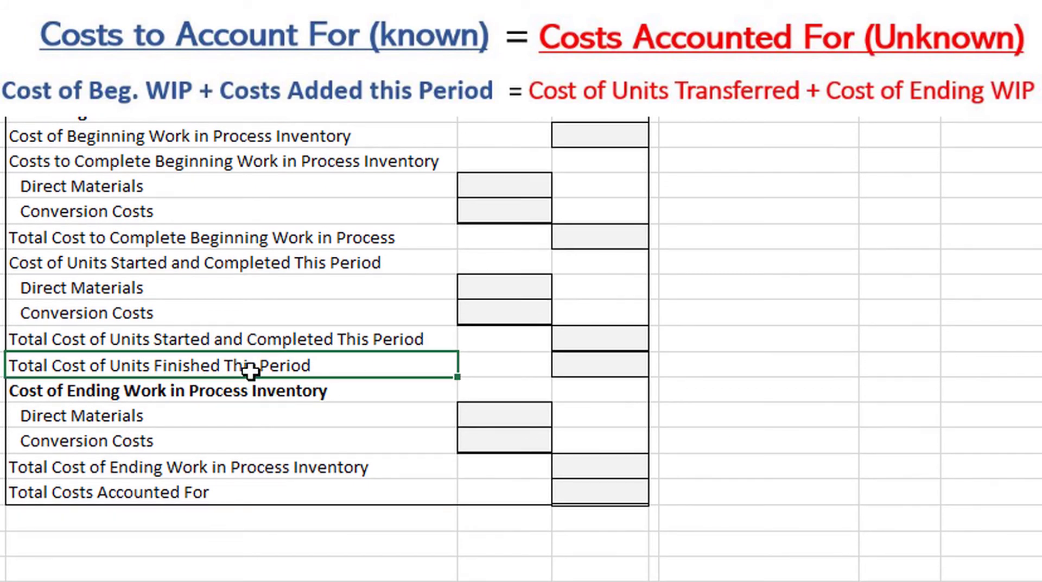
pyautogui.click(175, 469)
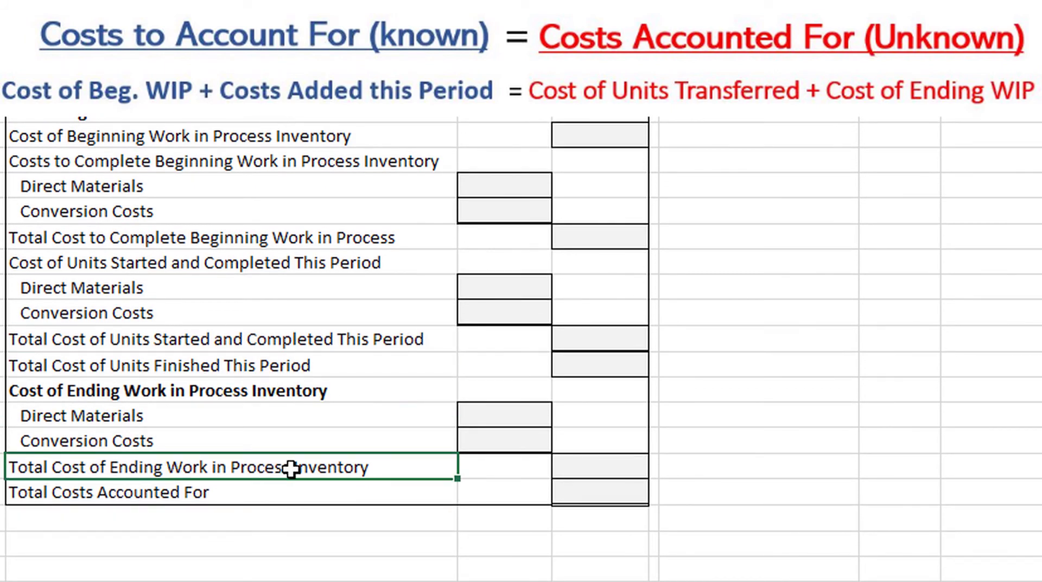
pyautogui.scroll(3, 301, 396)
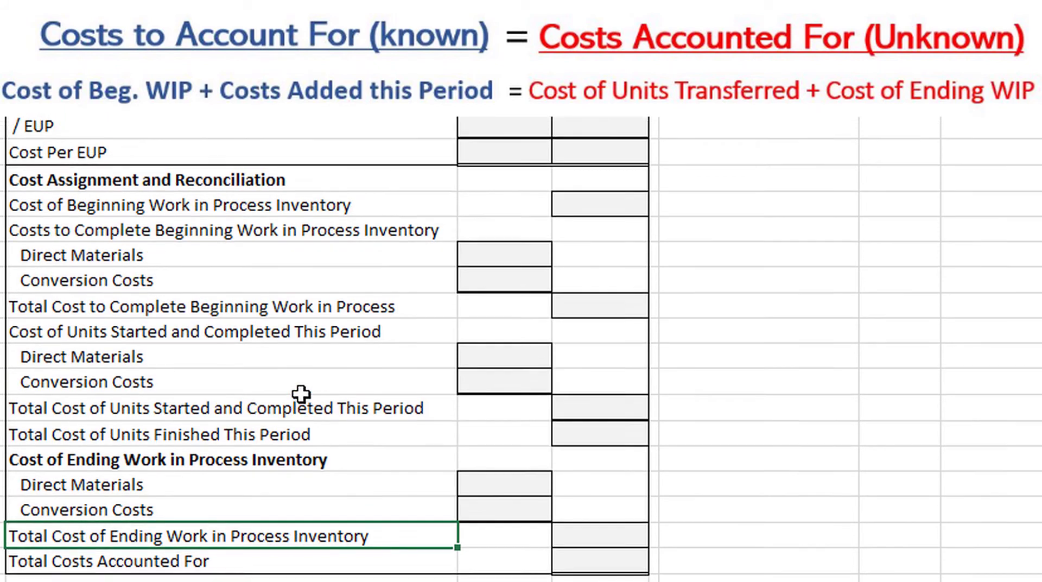
pyautogui.scroll(3, 301, 395)
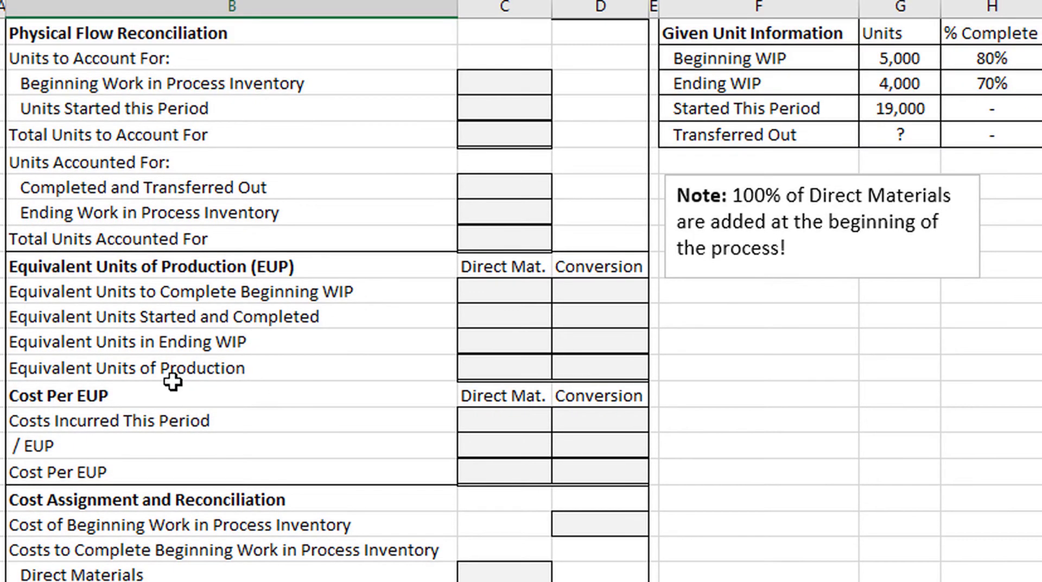
pyautogui.scroll(2, 220, 347)
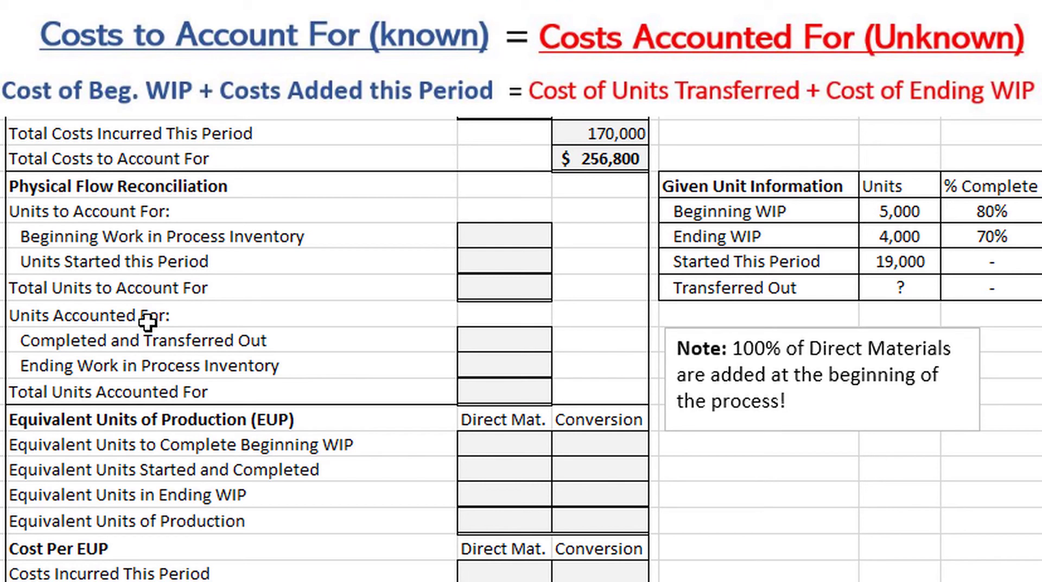
pyautogui.click(196, 243)
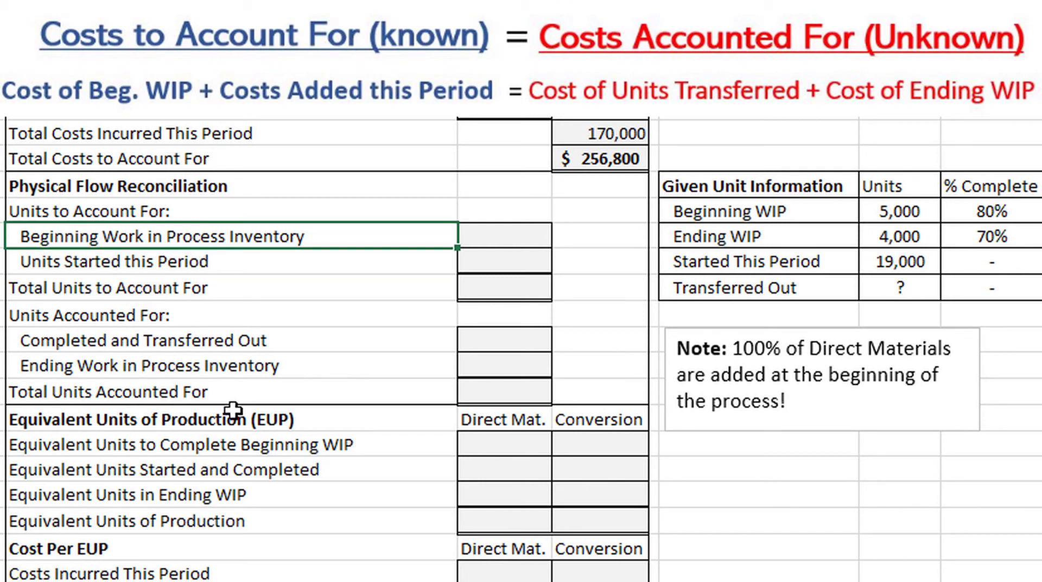
pyautogui.click(198, 270)
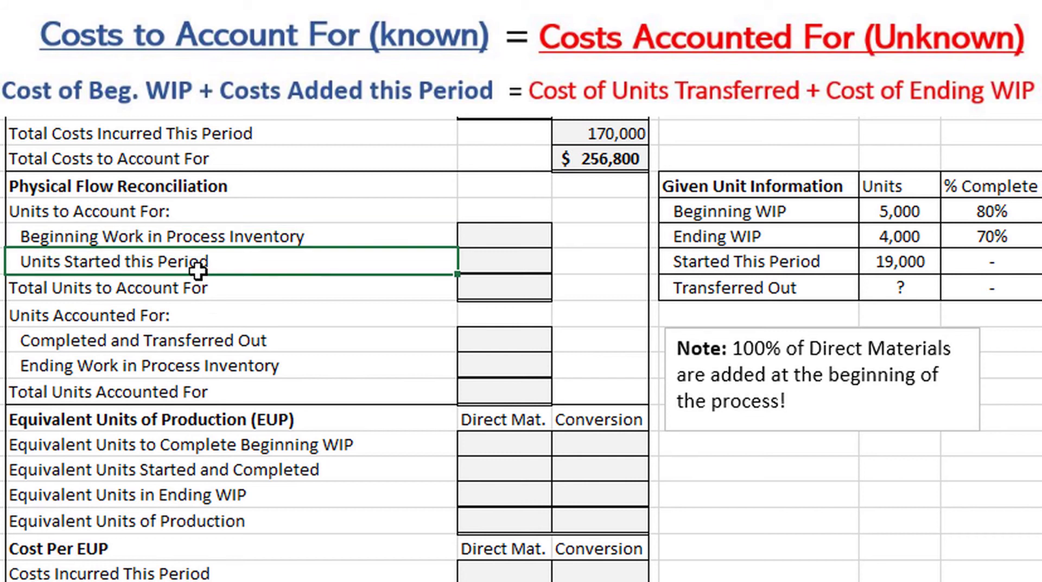
pyautogui.click(228, 340)
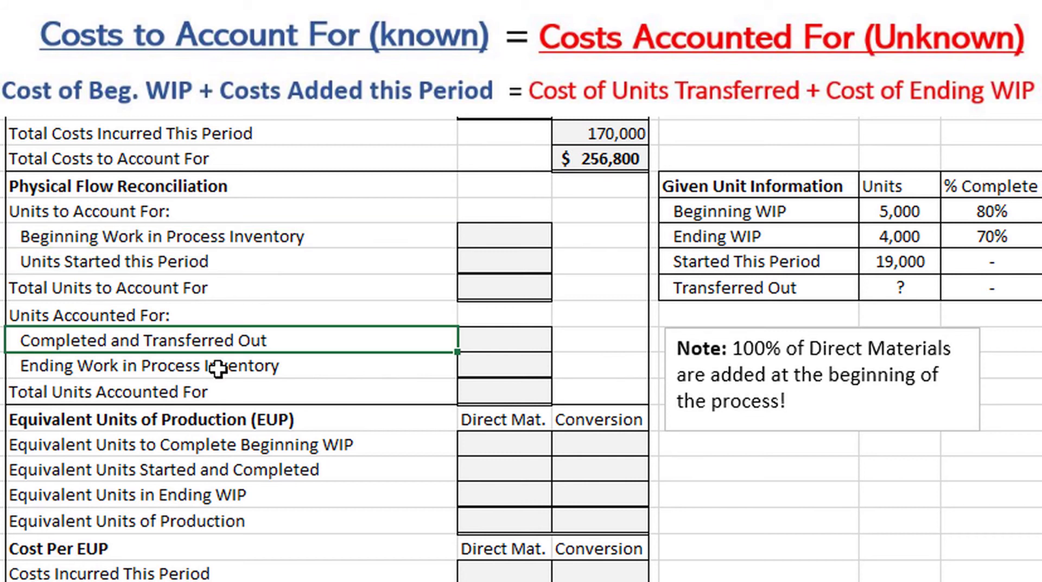
pyautogui.click(218, 369)
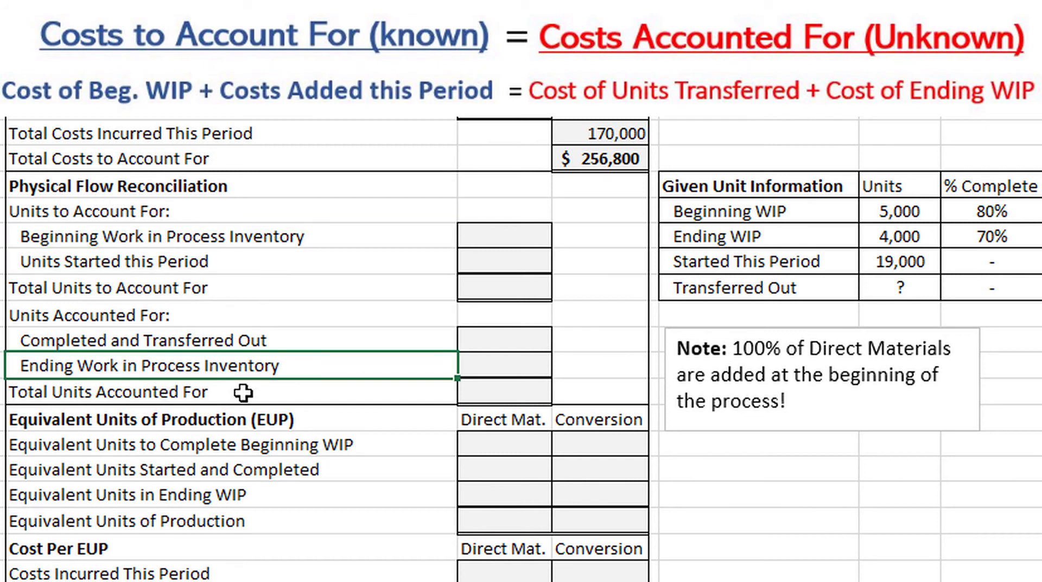
# Enter 5,000 units for beginning work in process inventory under the units to account for
pyautogui.click(202, 243)
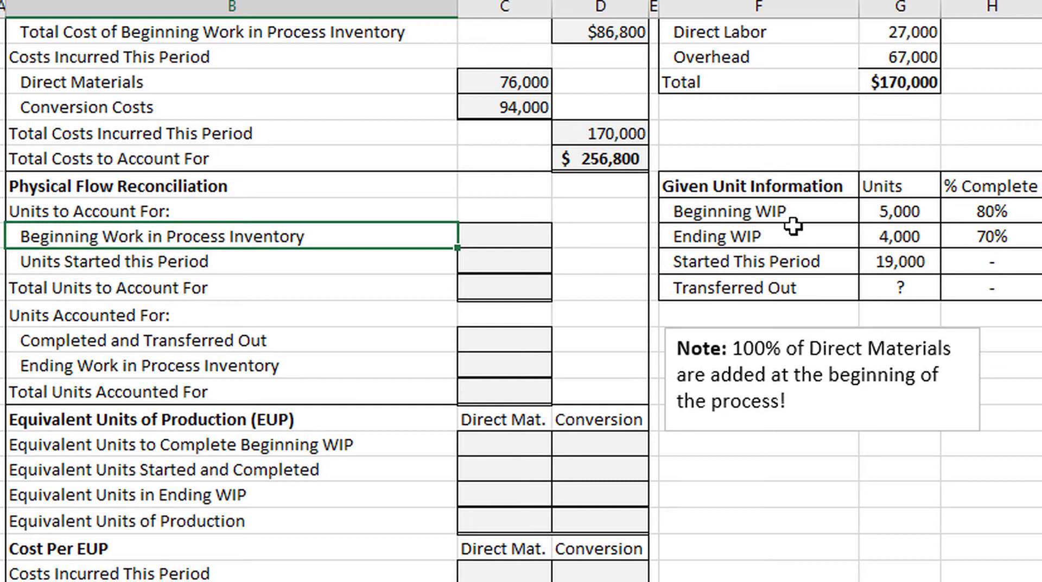
pyautogui.click(928, 217)
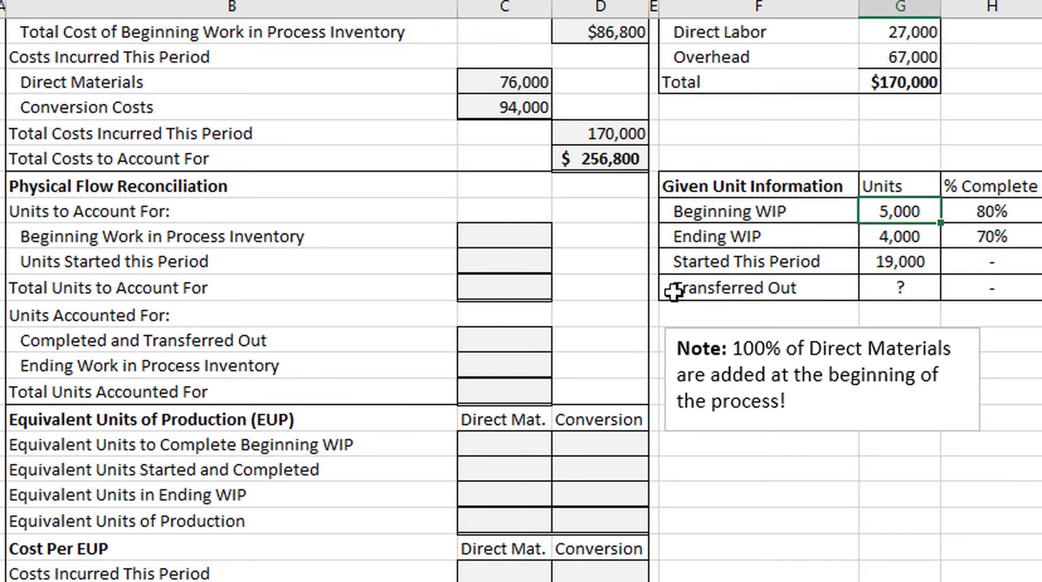
pyautogui.click(525, 238)
pyautogui.write('5000')
pyautogui.hotkey('ctrl', 'Return')
pyautogui.press('Down')
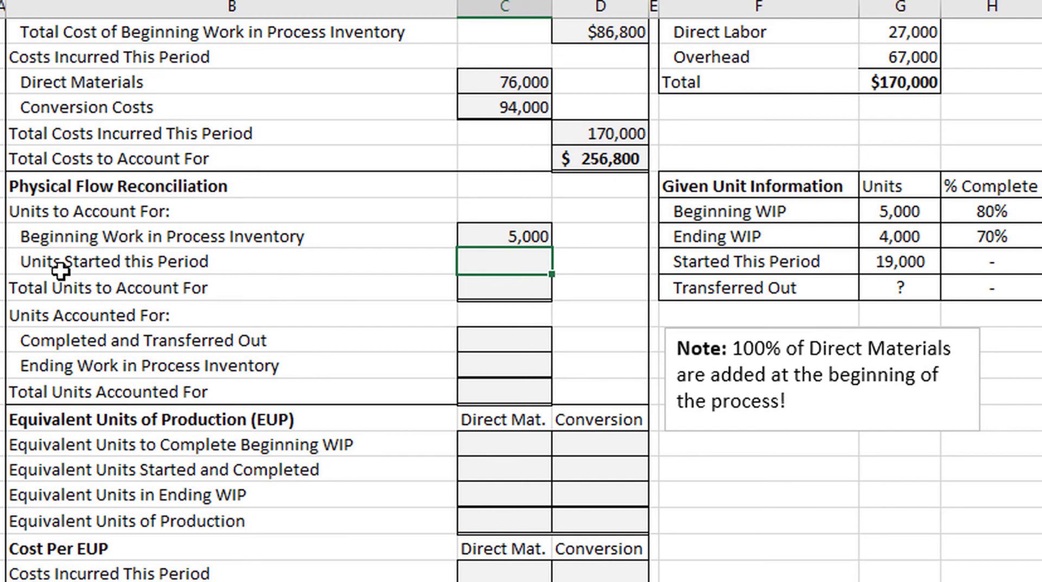
# Enter 19,000 units started this period and calculate total units to account for by adding the started and beginning inventory units
pyautogui.write('19000')
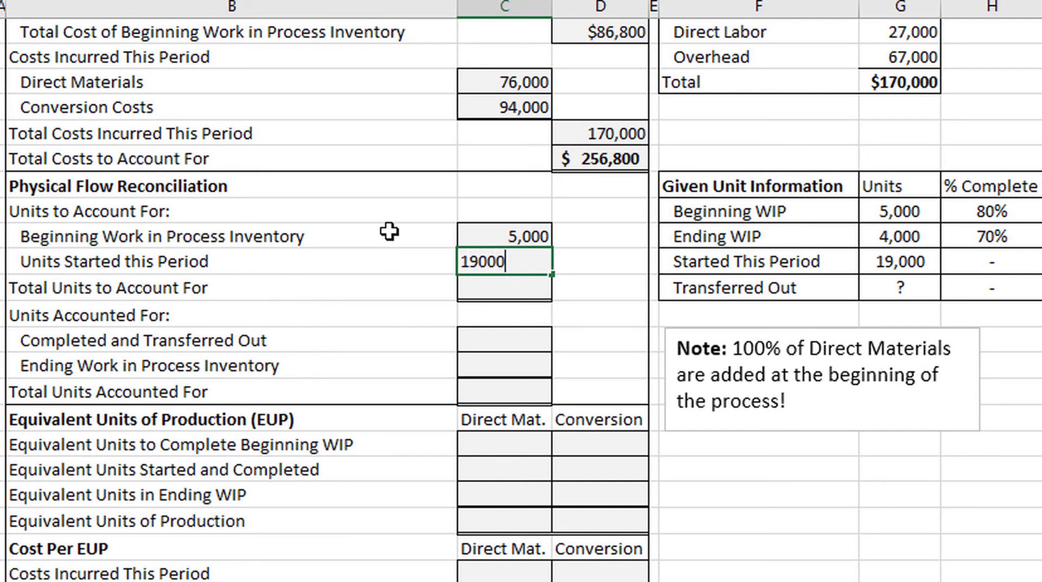
pyautogui.press('Return')
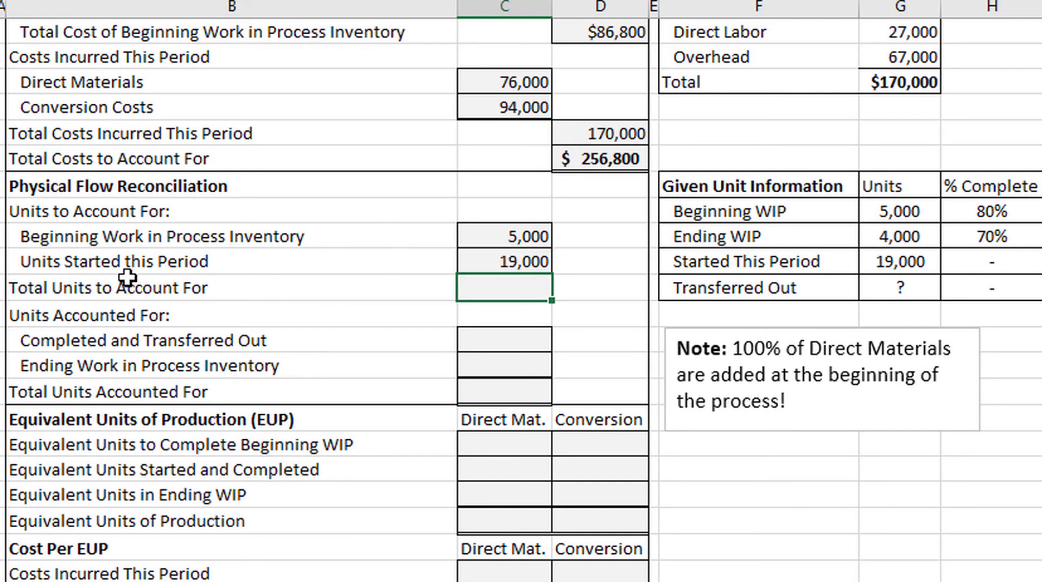
pyautogui.write('=')
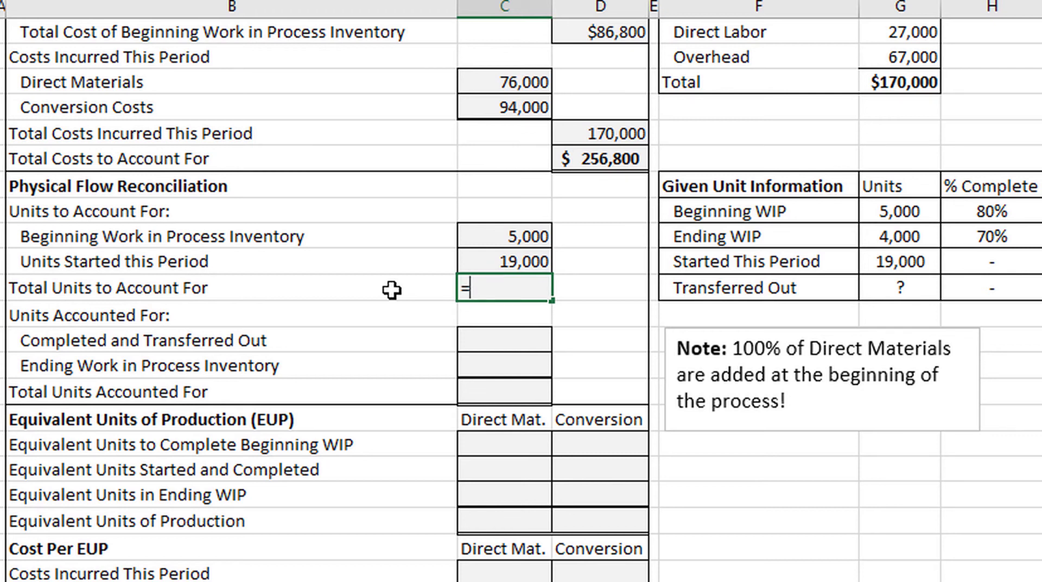
pyautogui.click(485, 264)
pyautogui.write('+')
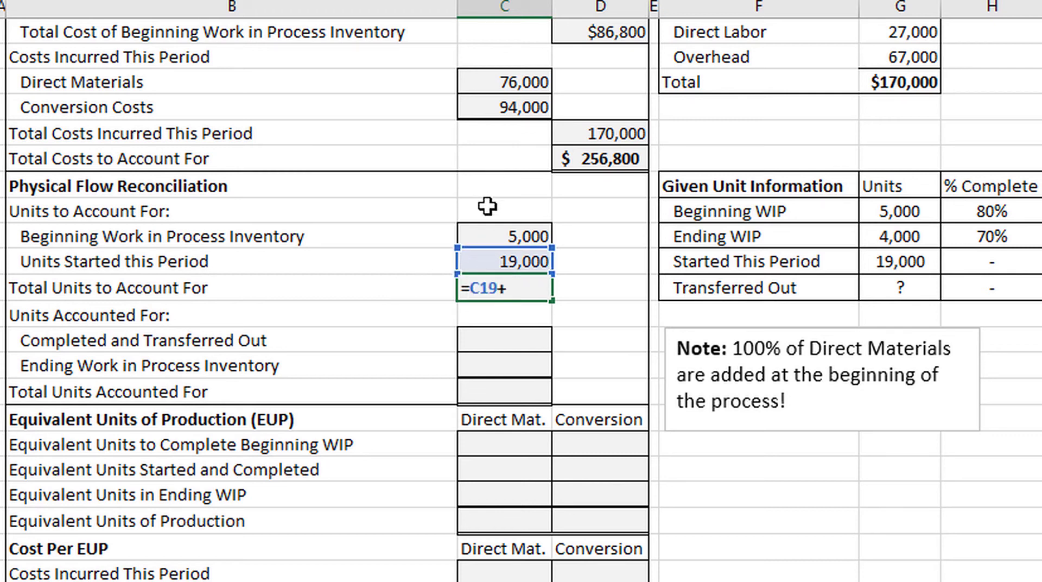
pyautogui.click(492, 230)
pyautogui.press('Return')
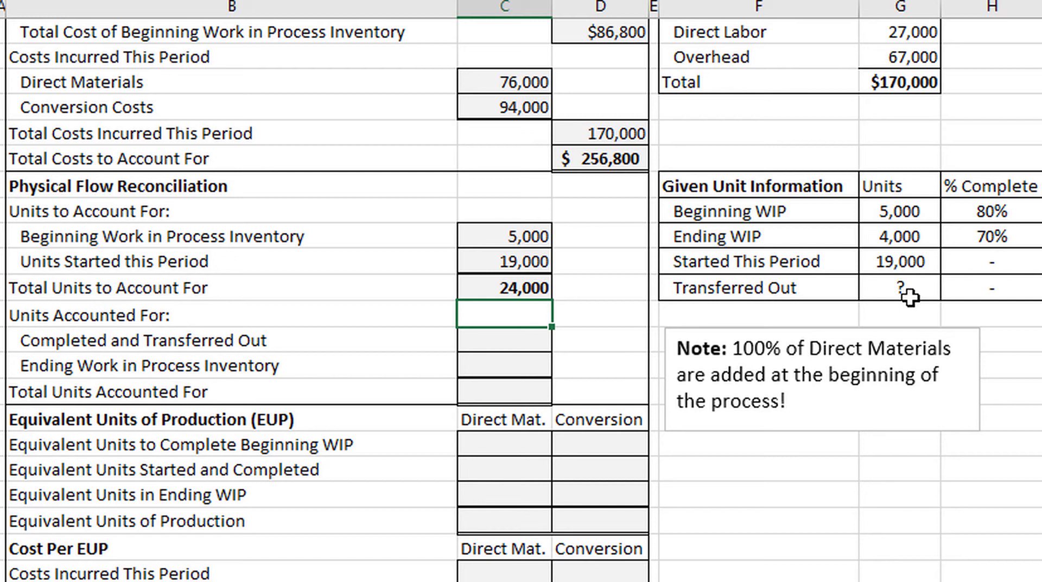
# Enter 4,000 units for ending work in process inventory under the units accounted for
pyautogui.click(208, 365)
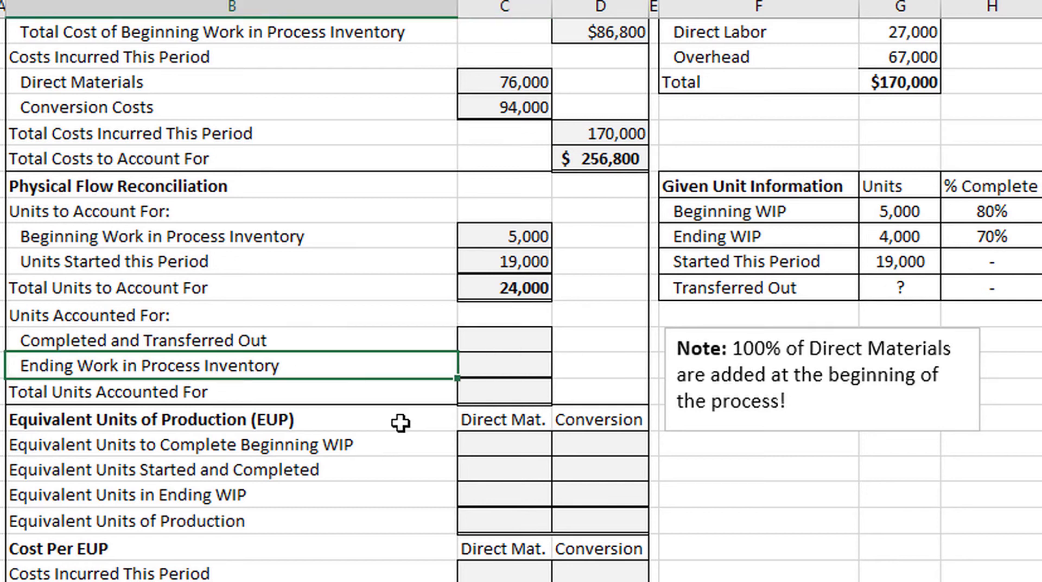
pyautogui.click(492, 373)
pyautogui.click(909, 236)
pyautogui.click(530, 368)
pyautogui.write('4000')
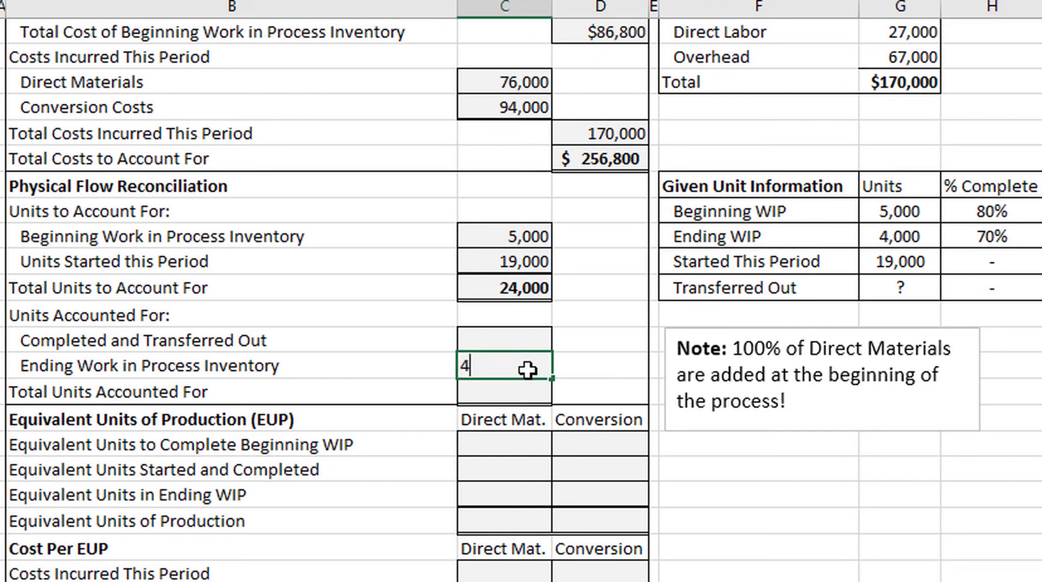
pyautogui.press('Return')
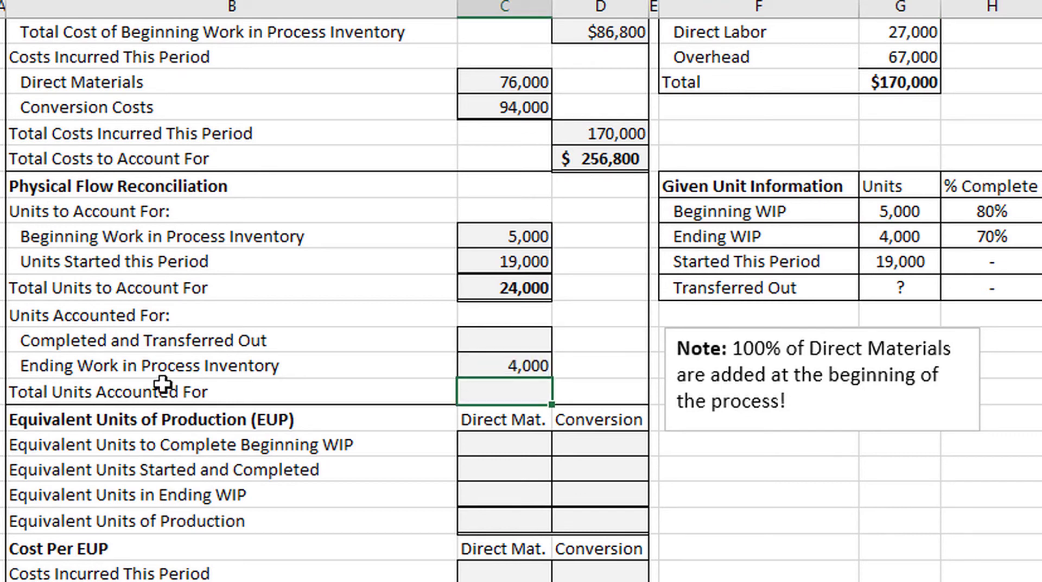
# Enter 24,000 as the total units accounted for, matching the total units to account for
pyautogui.click(76, 391)
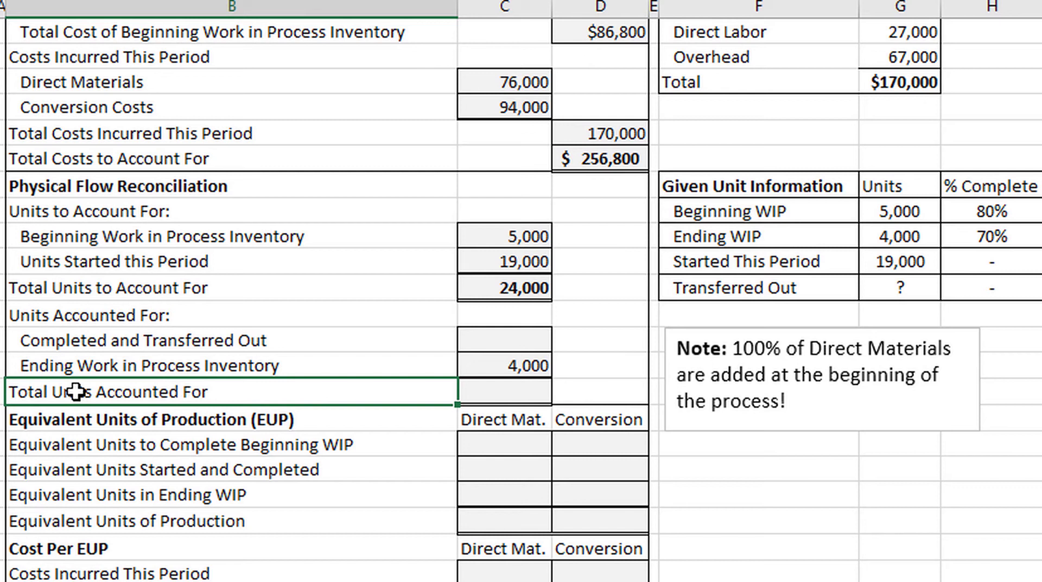
pyautogui.click(123, 292)
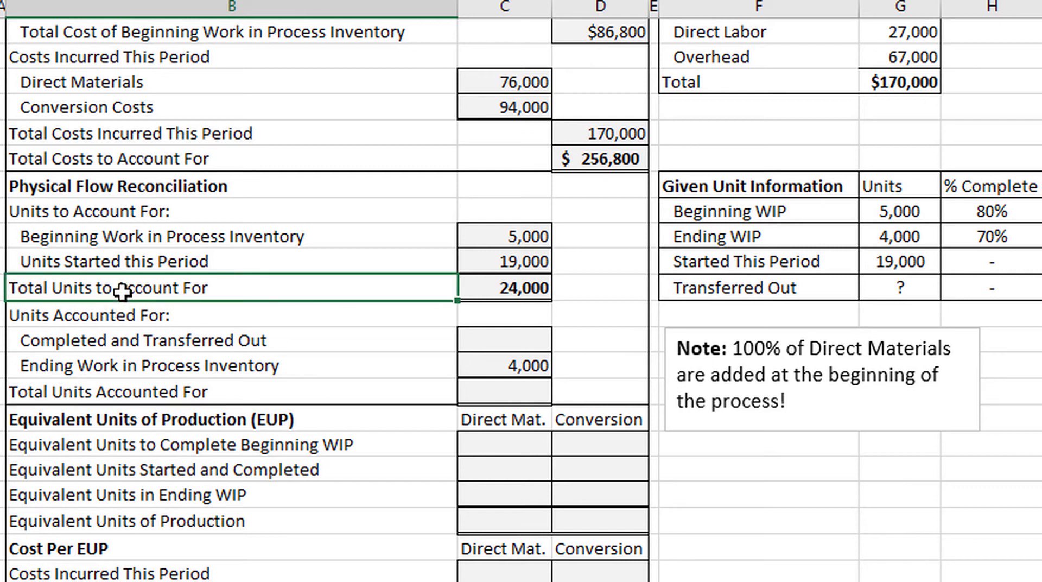
pyautogui.click(517, 285)
pyautogui.click(511, 393)
pyautogui.write('24,00')
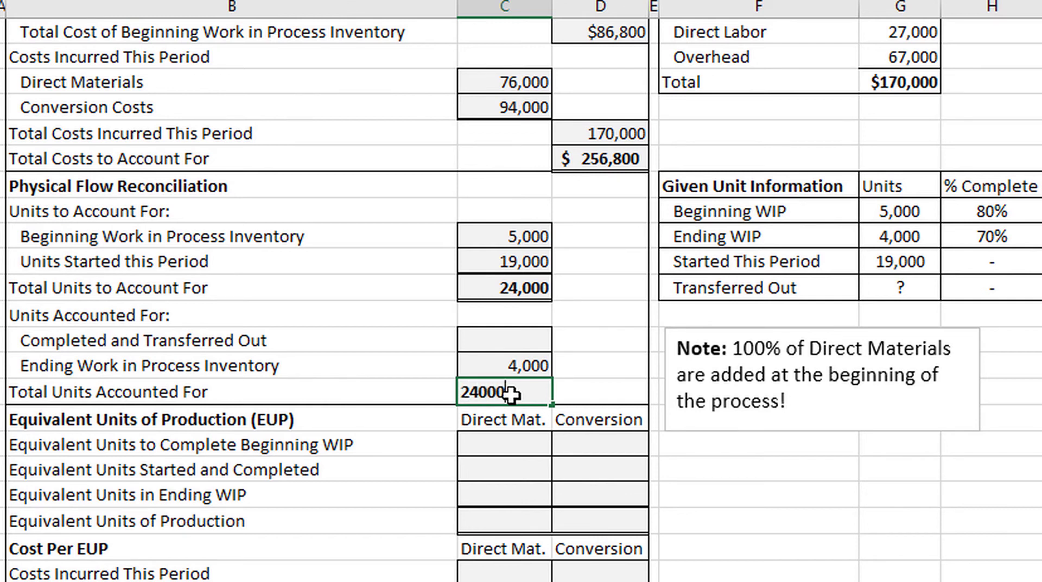
pyautogui.write('0')
pyautogui.press('Return')
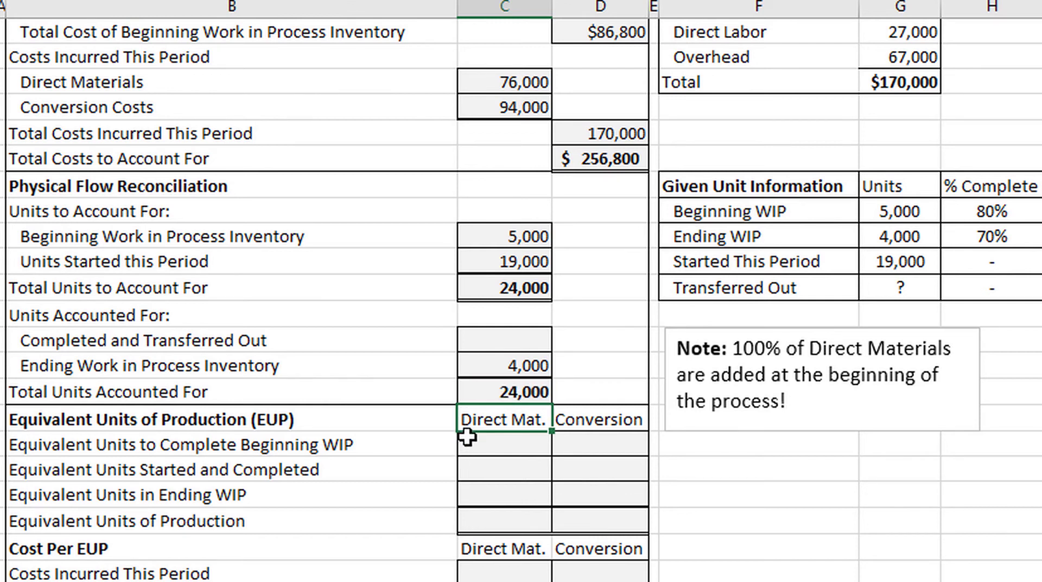
# Enter 20,000 units as completed and transferred out, and check them with ending inventory against the total units accounted for
pyautogui.click(535, 340)
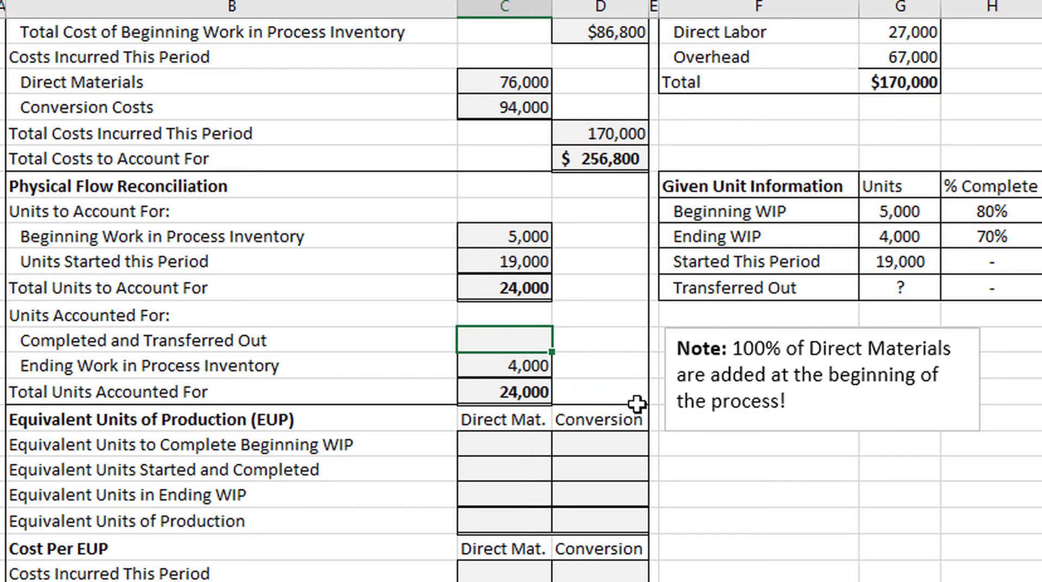
pyautogui.write('20000')
pyautogui.press('Return')
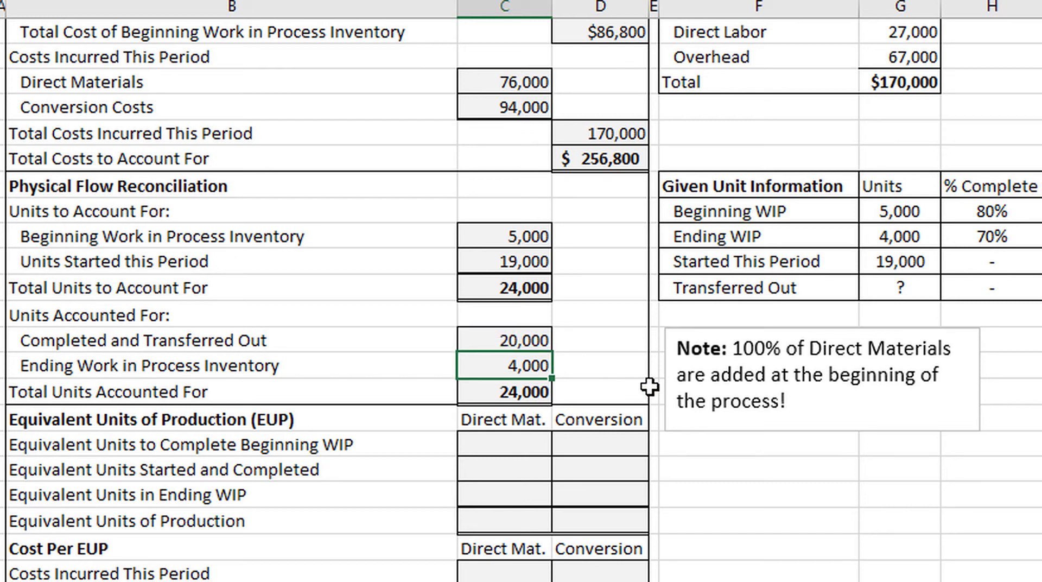
pyautogui.moveTo(536, 340); pyautogui.dragTo(549, 362)
pyautogui.click(525, 366)
pyautogui.click(545, 392)
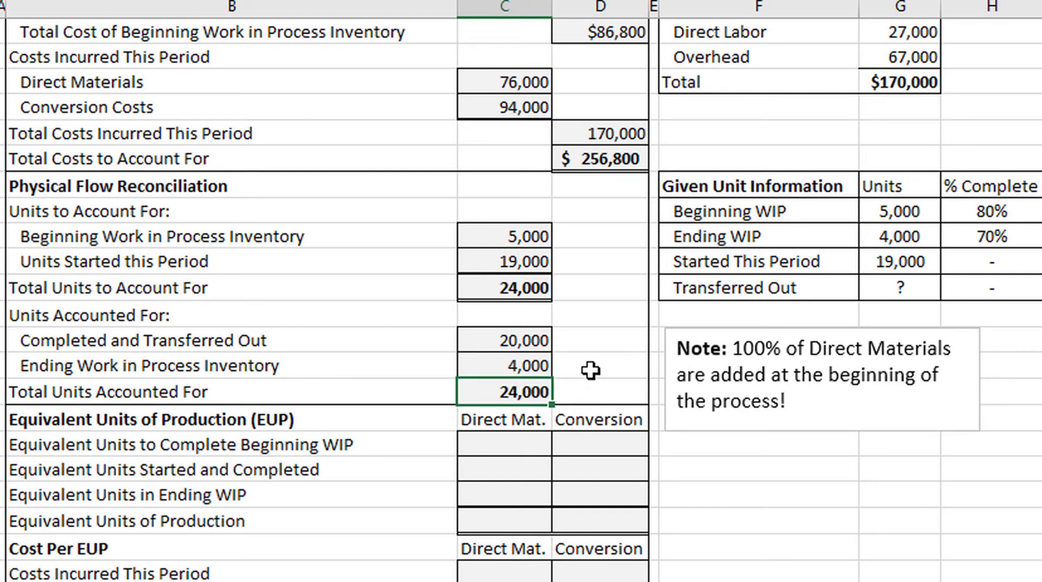
pyautogui.click(546, 337)
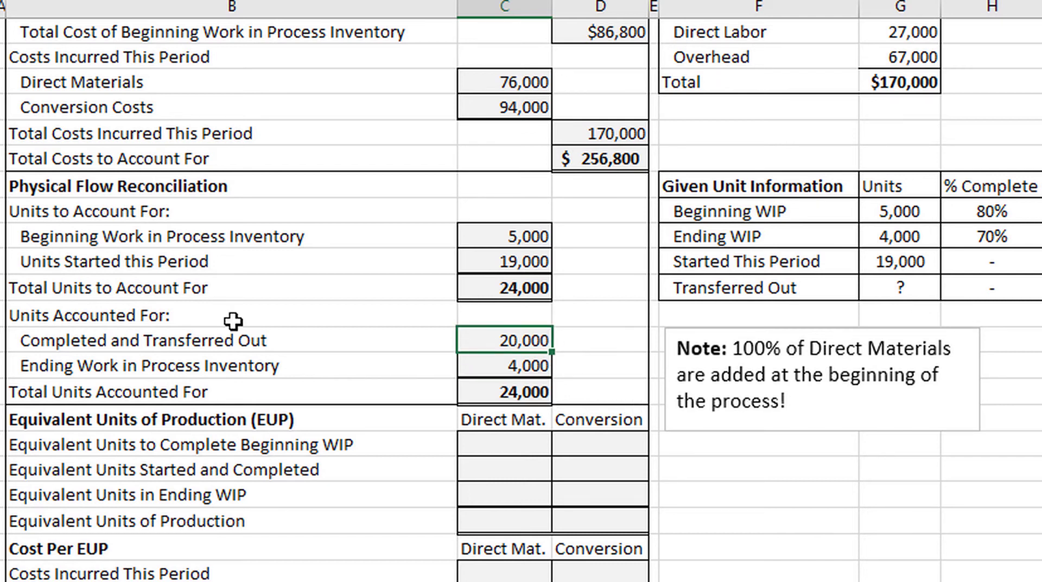
# Review the physical flow and cost sections, then the equivalent unit rows for completing beginning WIP and for units started and completed
pyautogui.scroll(2, 365, 321)
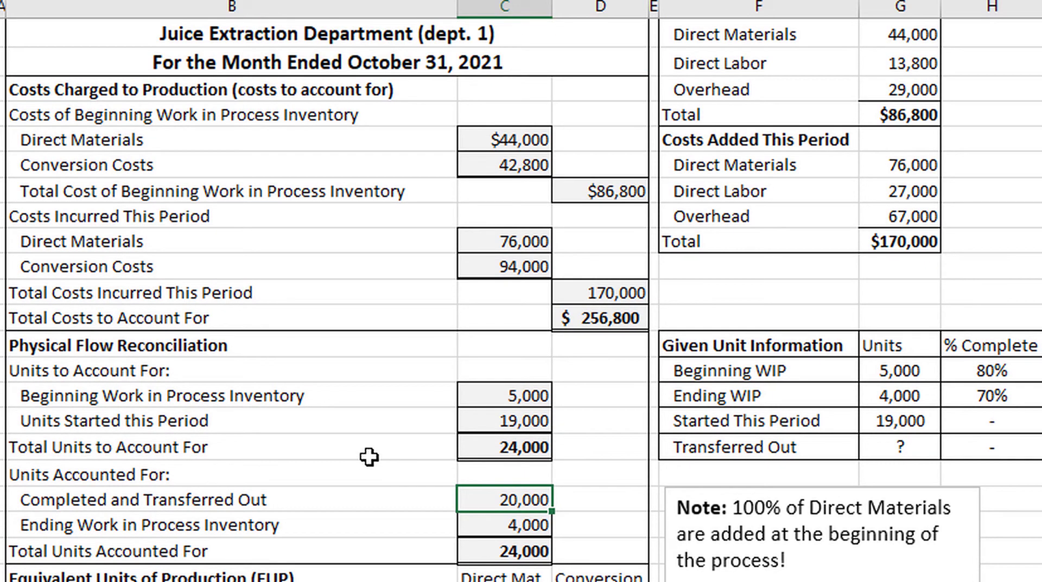
pyautogui.scroll(-5, 361, 412)
pyautogui.scroll(-1, 296, 233)
pyautogui.scroll(-1, 325, 423)
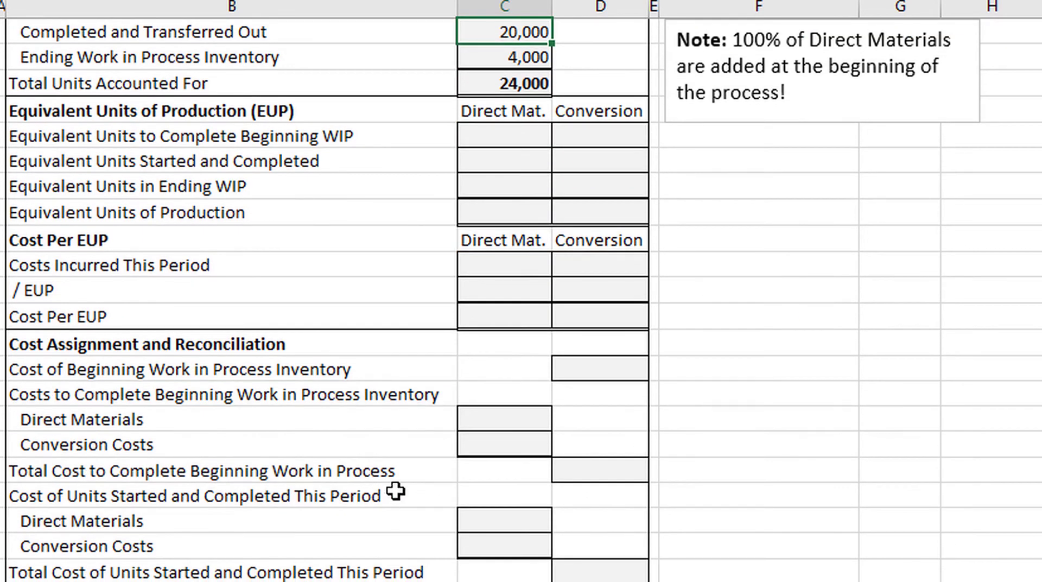
pyautogui.scroll(2, 392, 489)
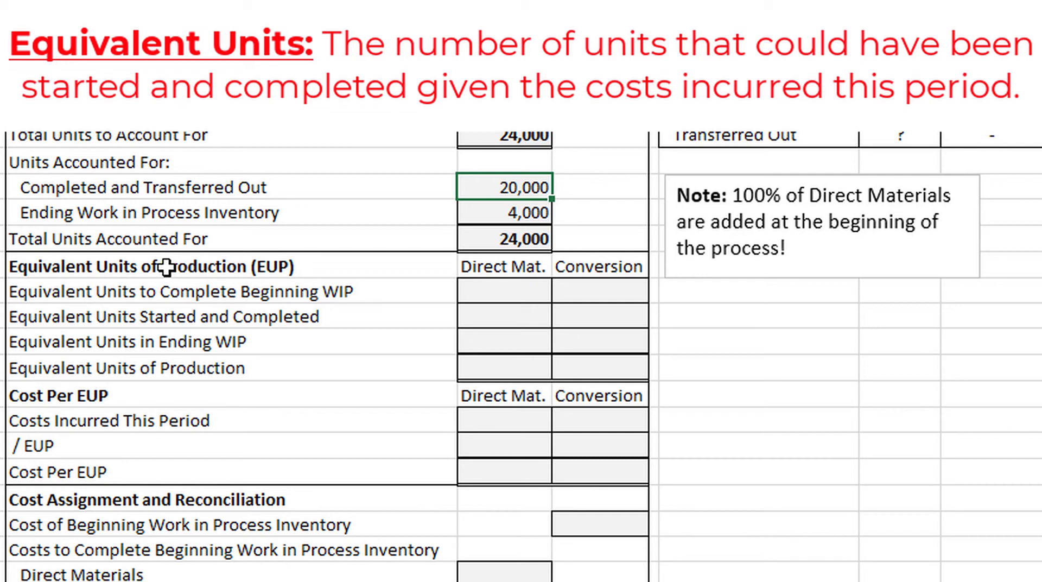
pyautogui.click(135, 292)
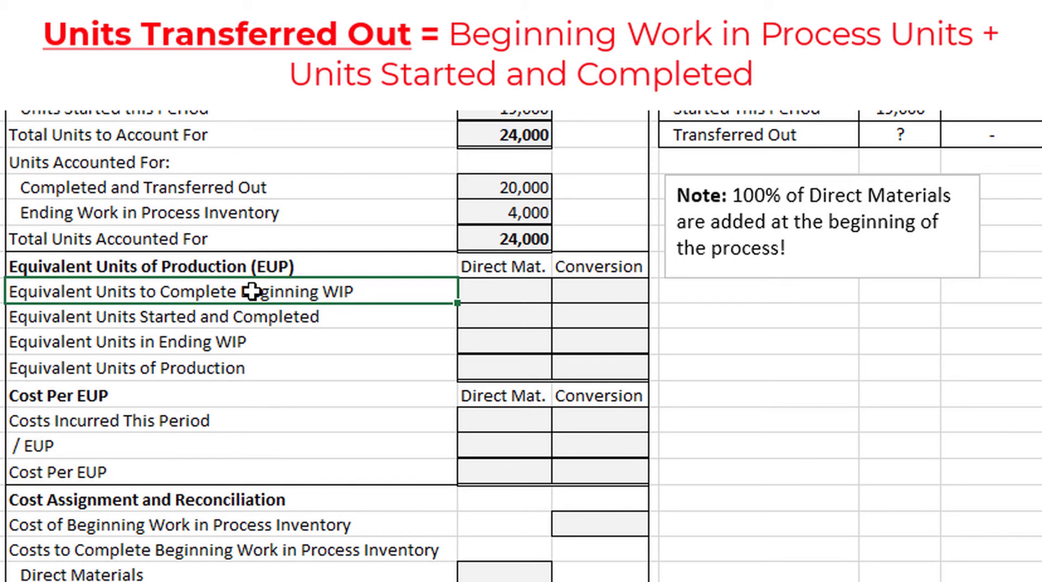
pyautogui.click(194, 313)
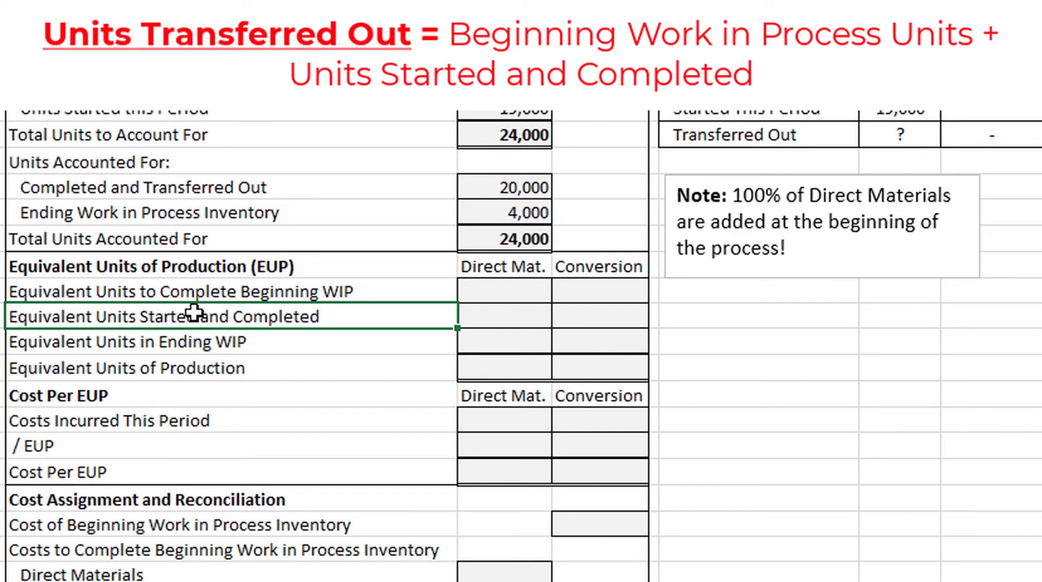
pyautogui.moveTo(255, 296); pyautogui.dragTo(225, 316)
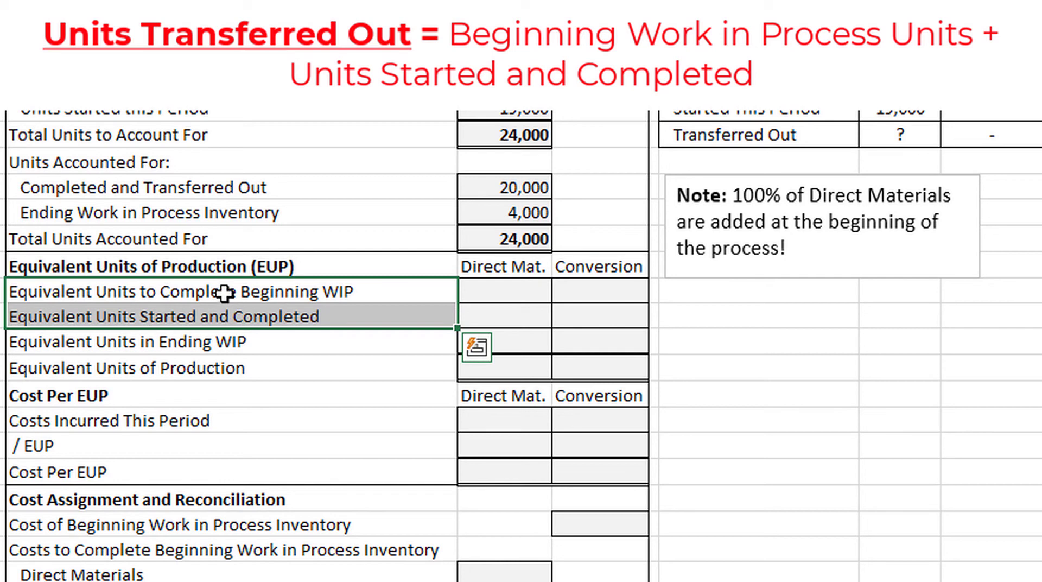
pyautogui.click(221, 291)
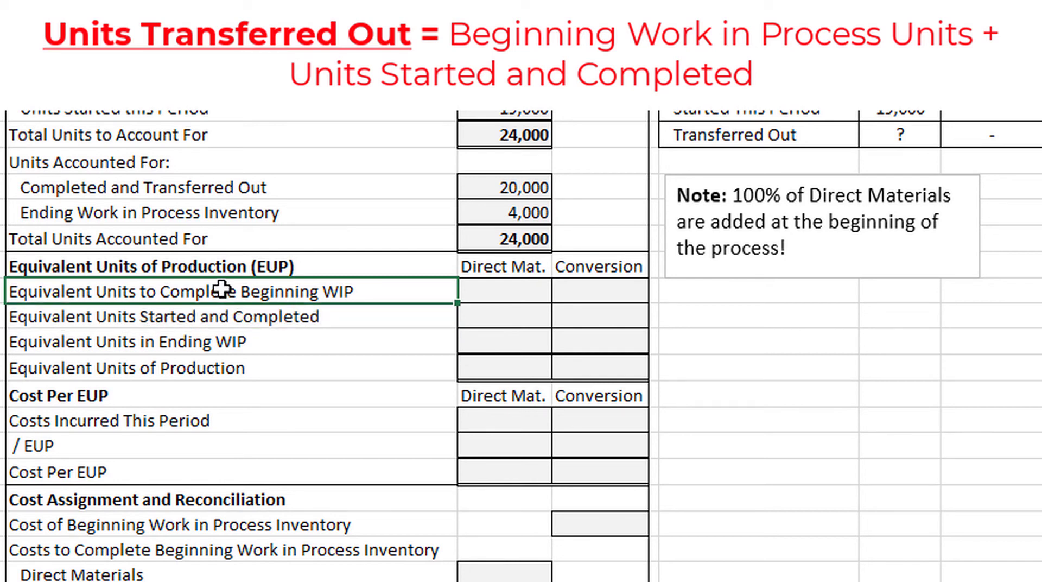
pyautogui.click(204, 317)
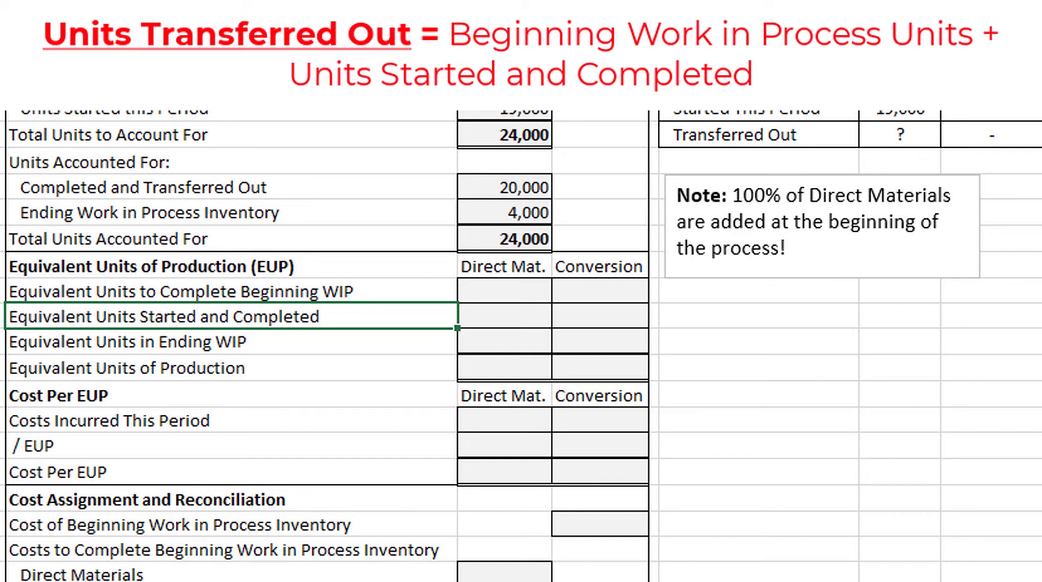
pyautogui.click(218, 293)
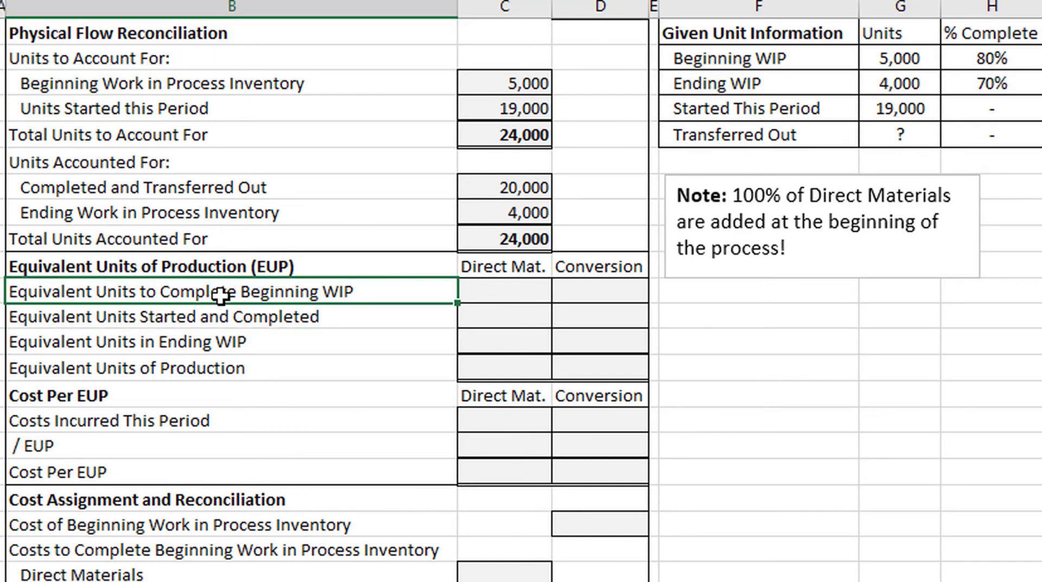
# Enter 0 direct materials equivalent units to complete beginning WIP, based on the given beginning WIP information
pyautogui.click(511, 268)
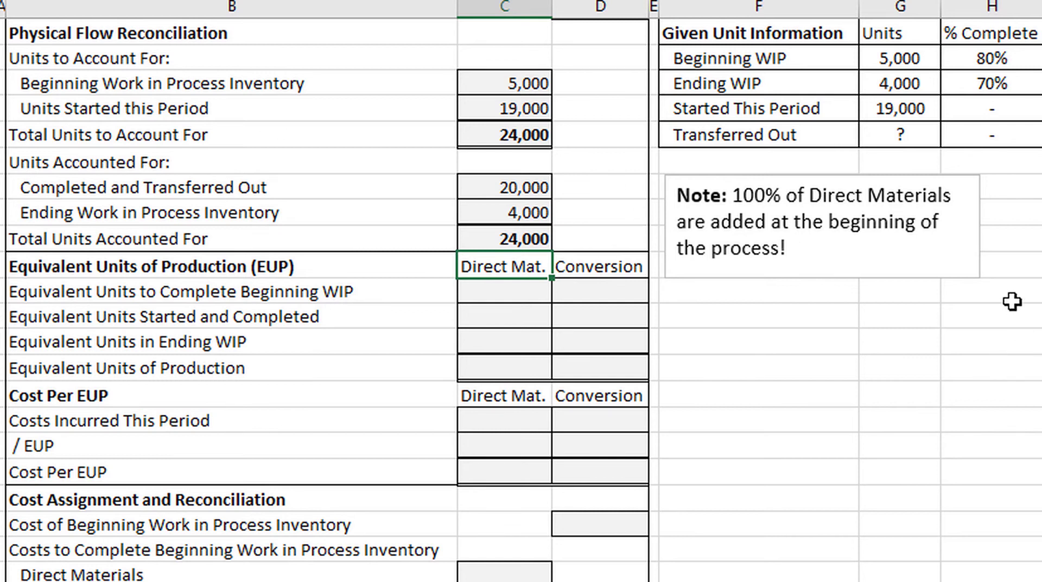
pyautogui.click(914, 58)
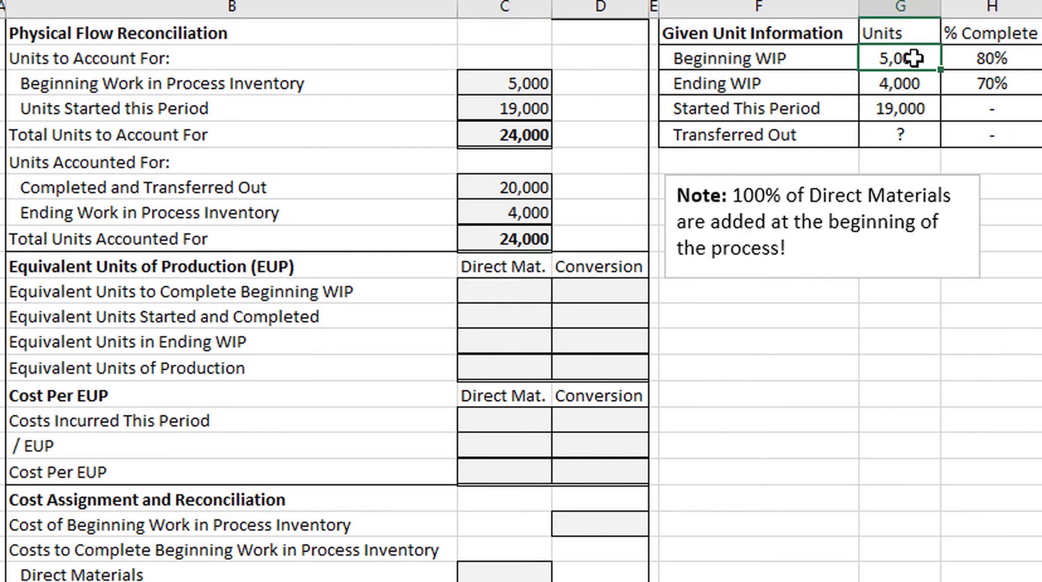
pyautogui.click(804, 57)
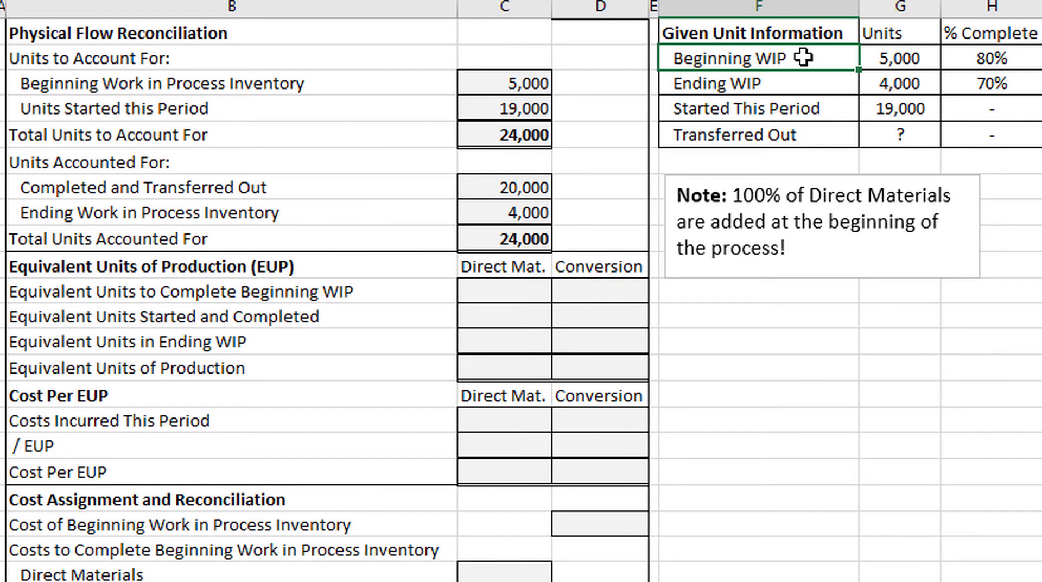
pyautogui.click(338, 292)
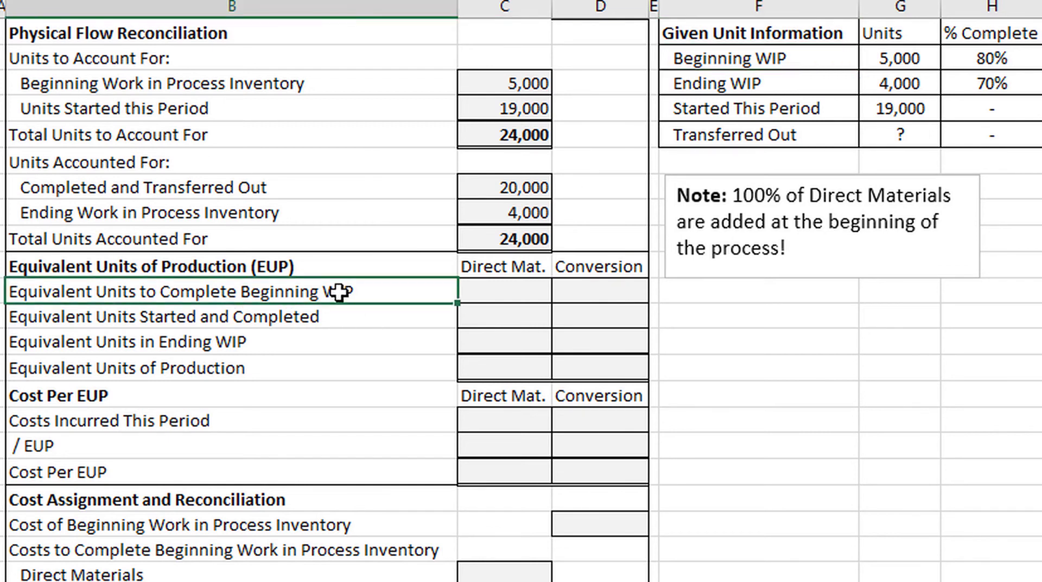
pyautogui.click(528, 269)
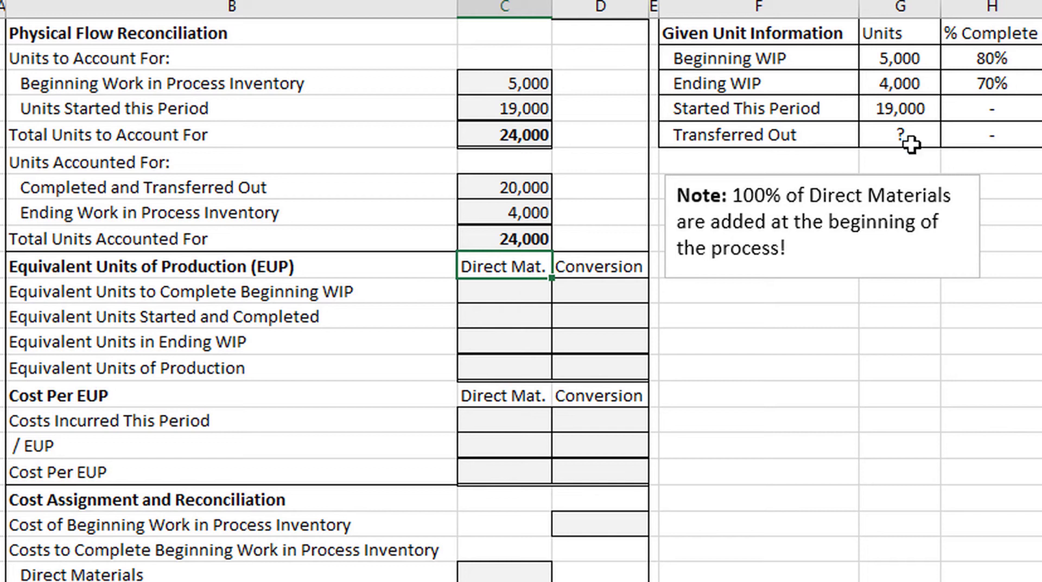
pyautogui.click(803, 57)
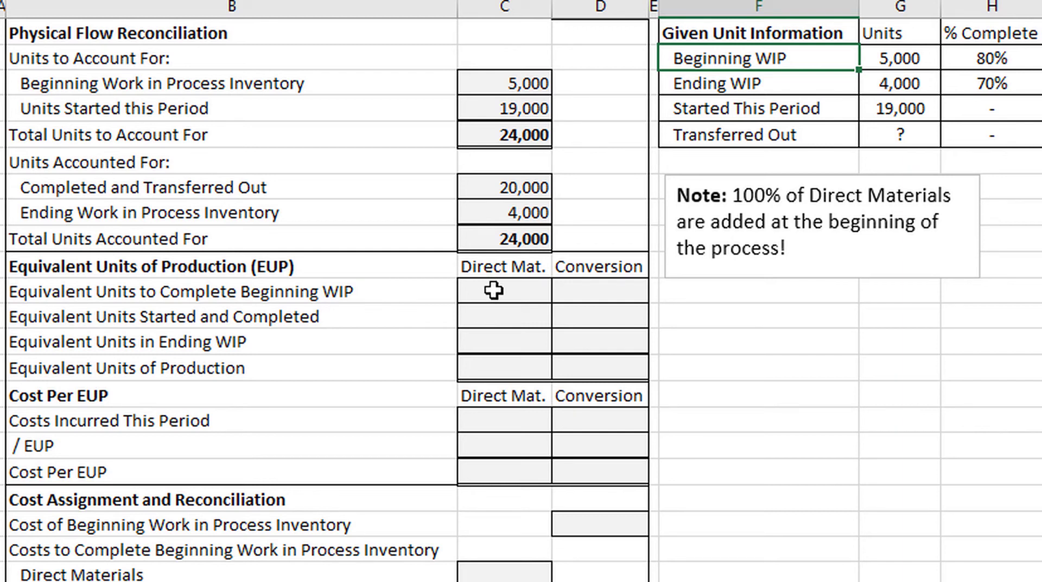
pyautogui.click(516, 291)
pyautogui.write('0')
pyautogui.press('Return')
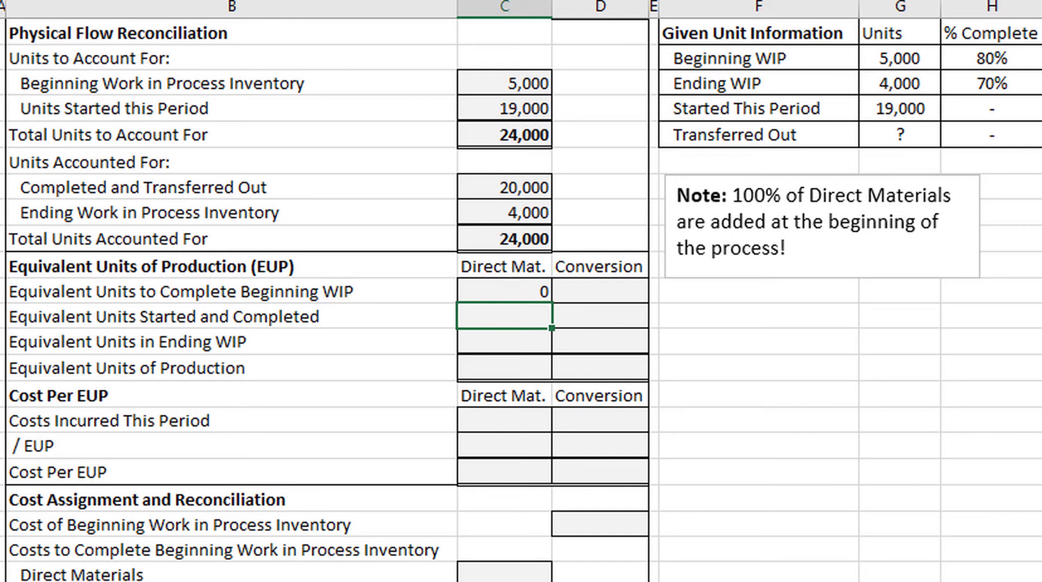
# Review the conversion cell for completing beginning WIP against the given beginning WIP completion percentage
pyautogui.click(326, 293)
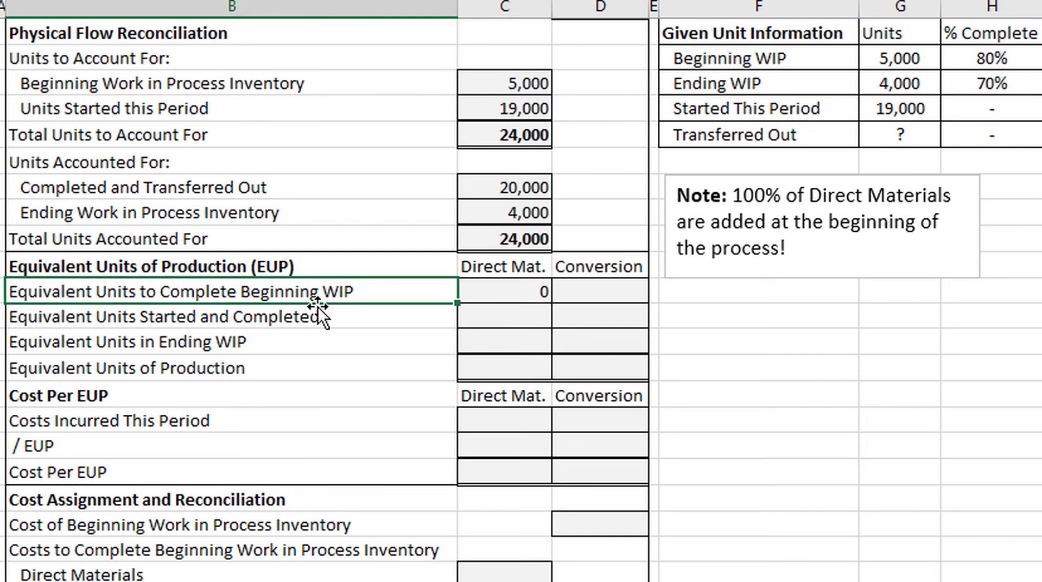
pyautogui.click(611, 294)
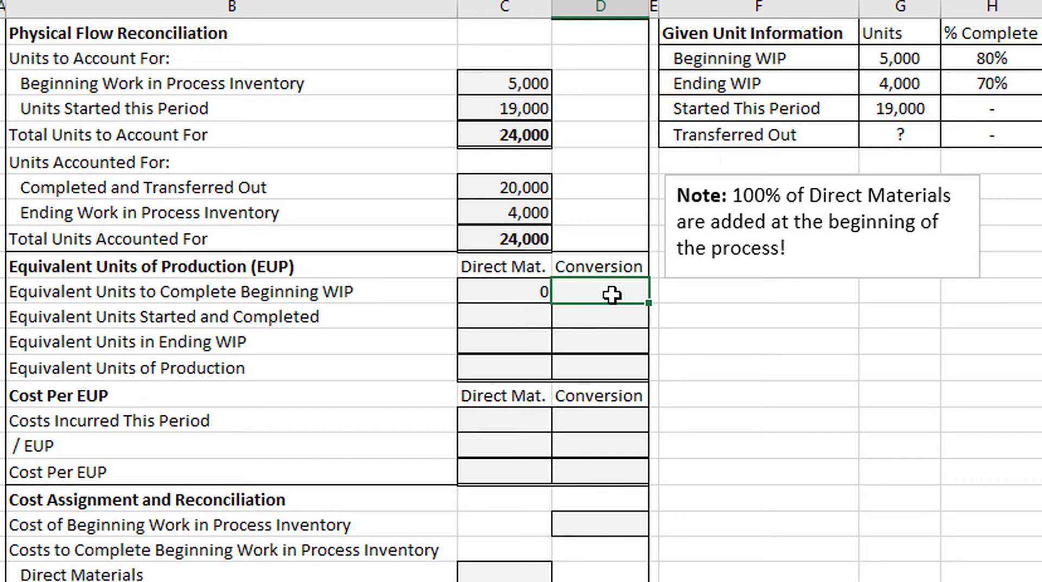
pyautogui.click(1017, 63)
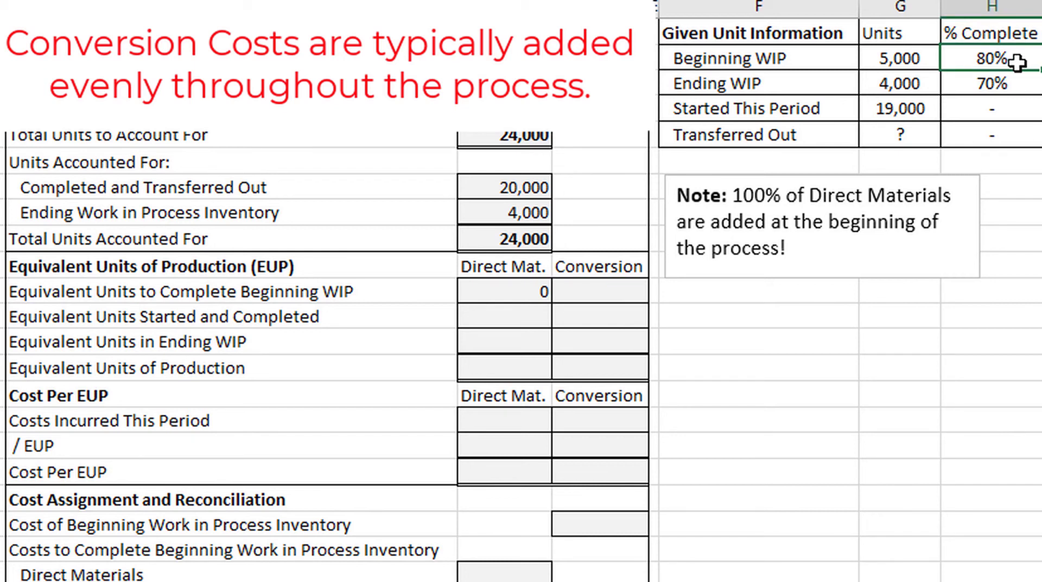
pyautogui.click(805, 55)
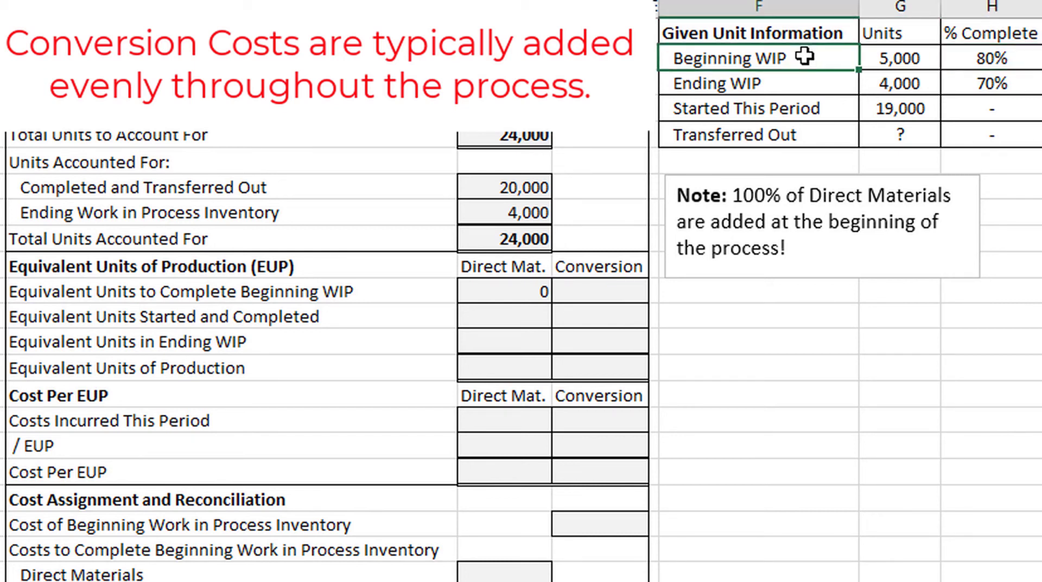
pyautogui.click(957, 57)
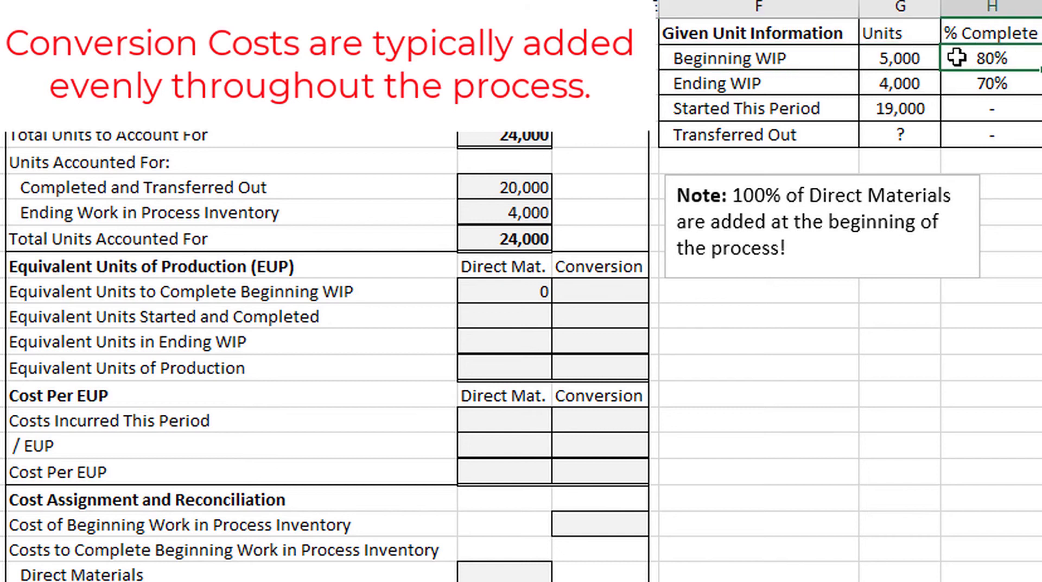
pyautogui.click(611, 266)
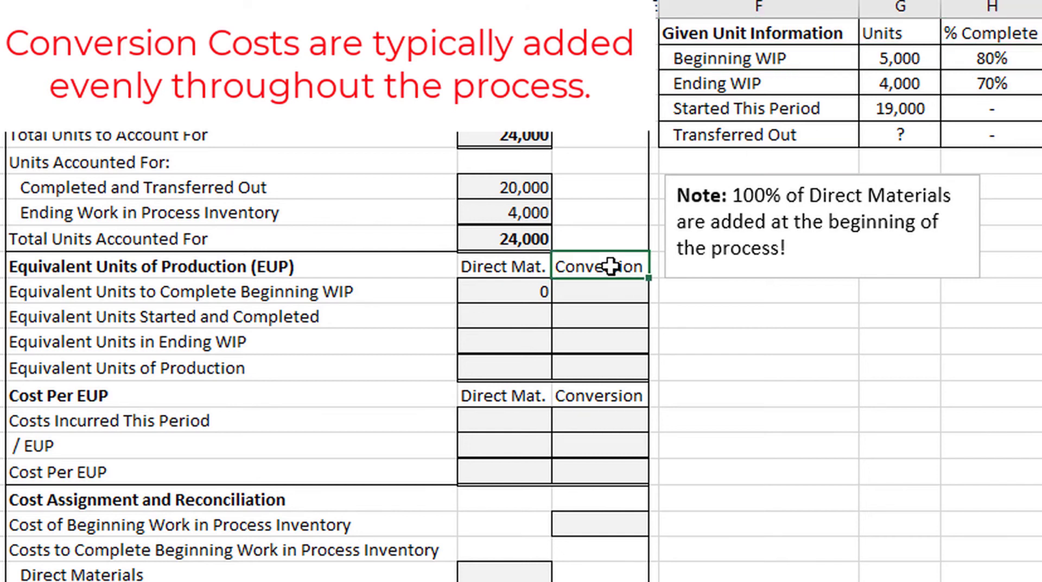
pyautogui.click(183, 293)
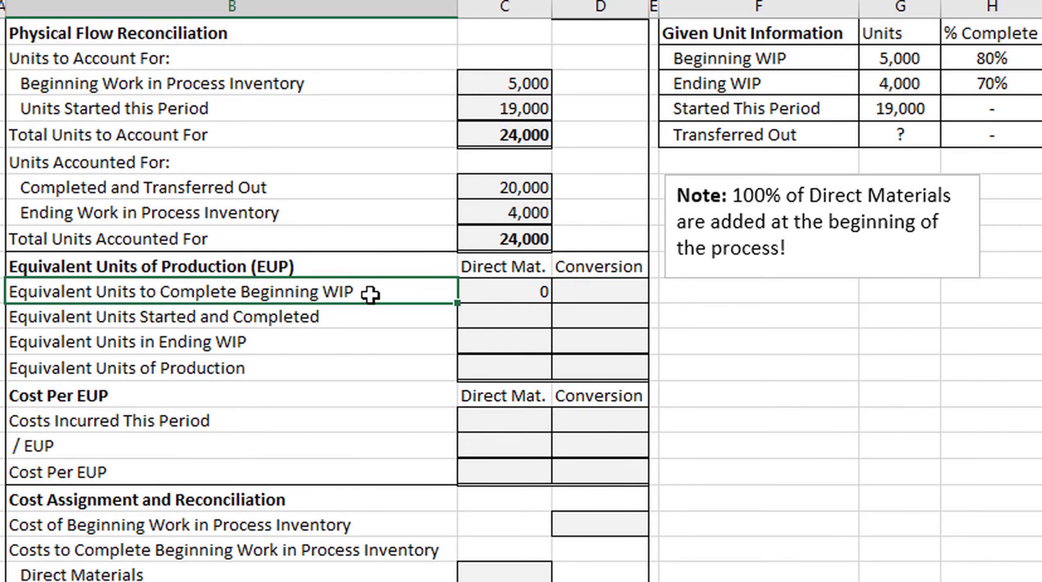
pyautogui.click(601, 291)
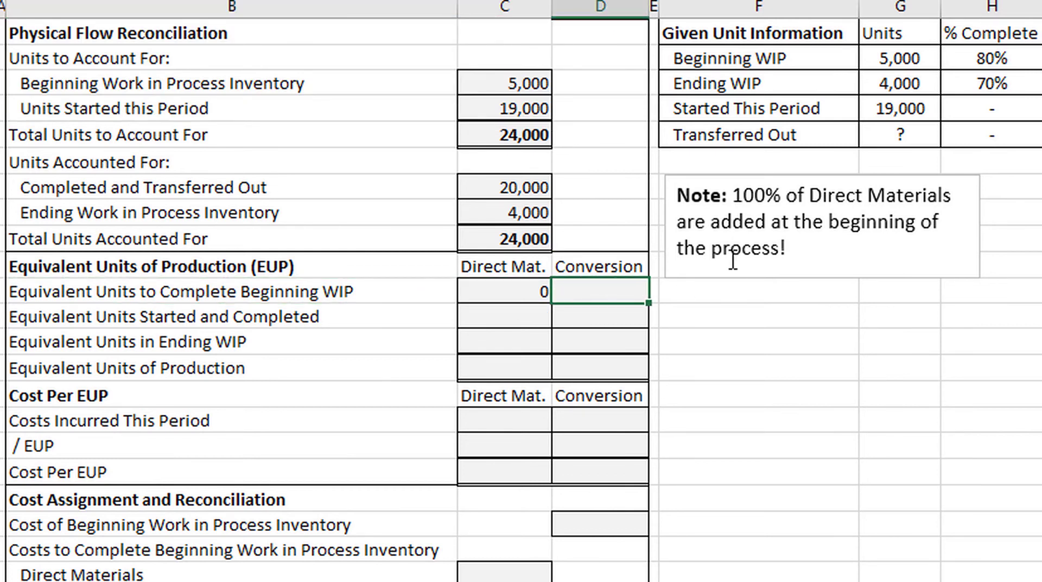
# Calculate the conversion equivalent units to complete beginning WIP as 0.2 times the given 5,000 beginning WIP units
pyautogui.click(1015, 61)
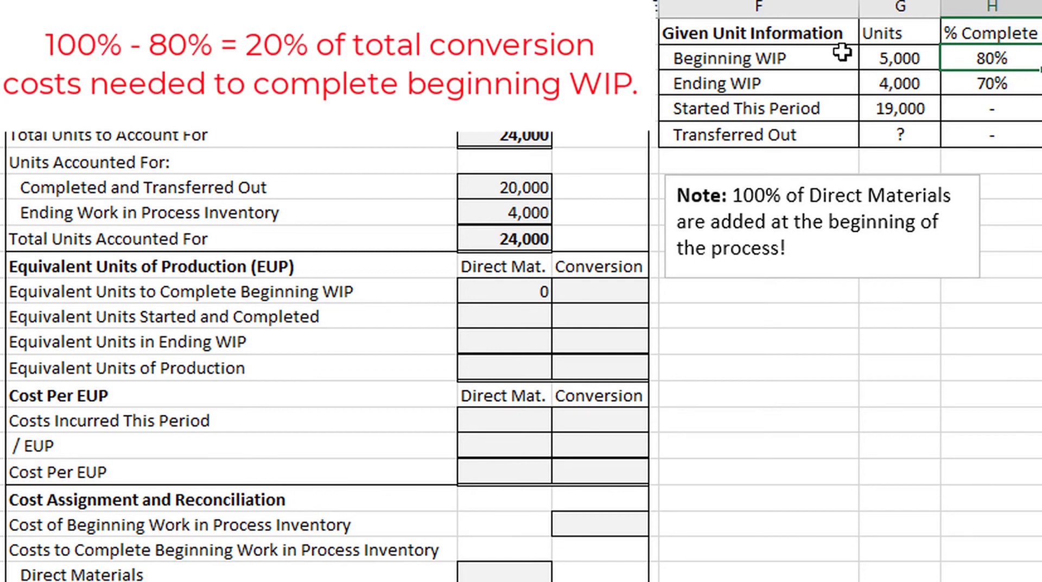
pyautogui.click(588, 298)
pyautogui.write('=.2*')
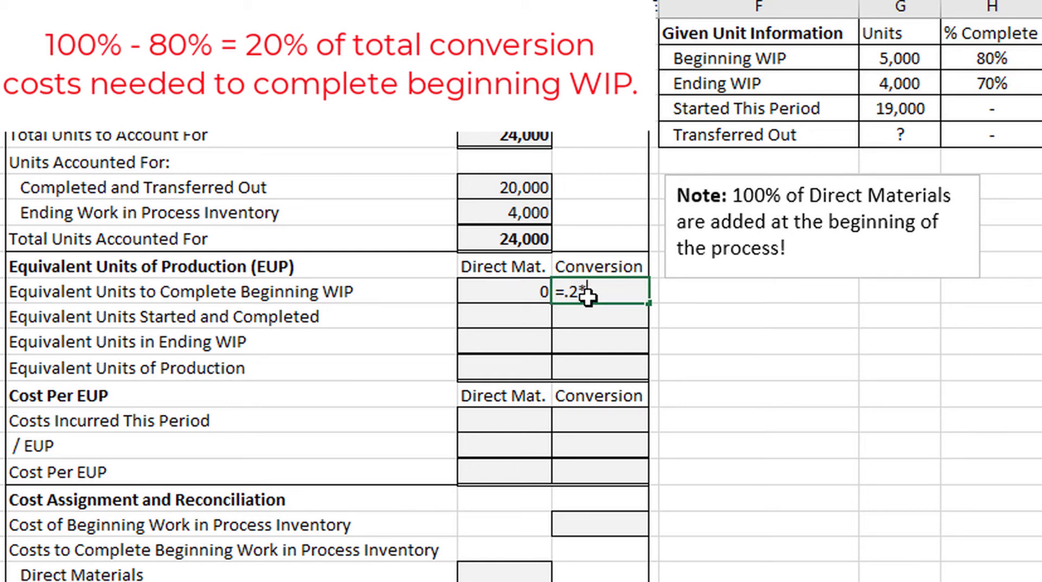
pyautogui.click(925, 59)
pyautogui.hotkey('ctrl', 'Return')
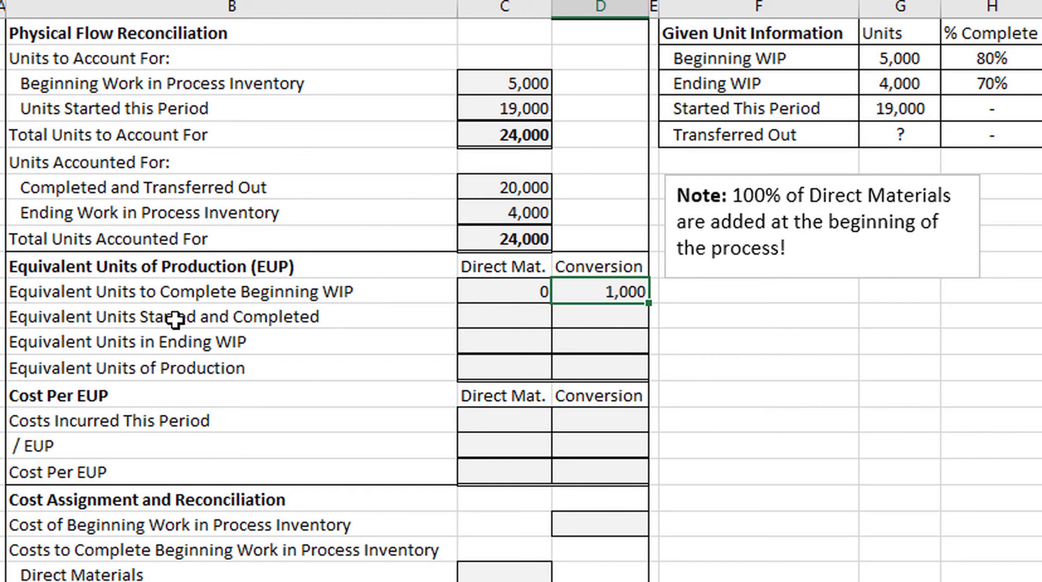
# Enter 15,000 equivalent units started and completed for both direct materials and conversion, based on units started less ending WIP
pyautogui.click(909, 112)
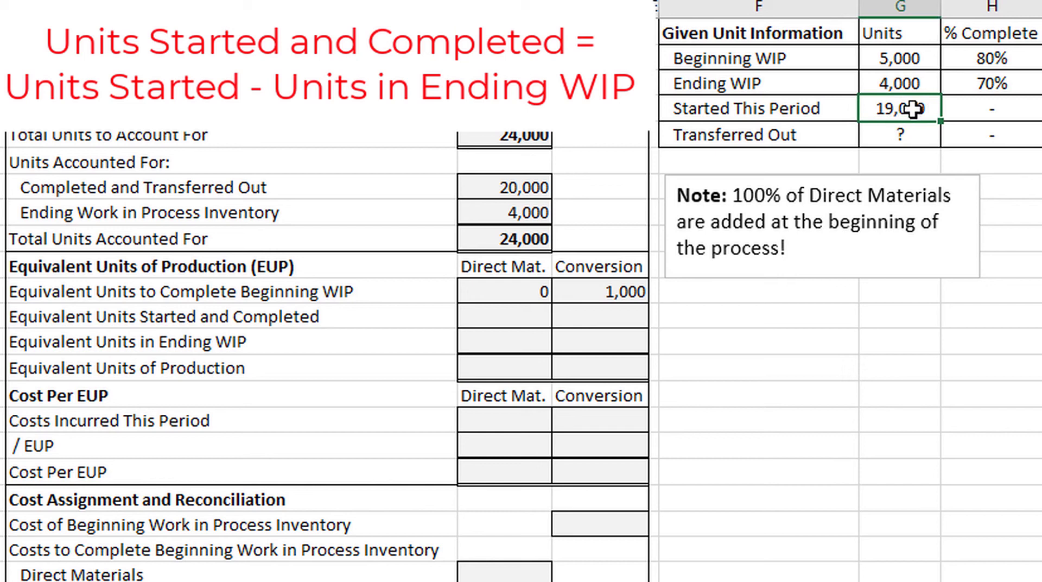
pyautogui.click(912, 83)
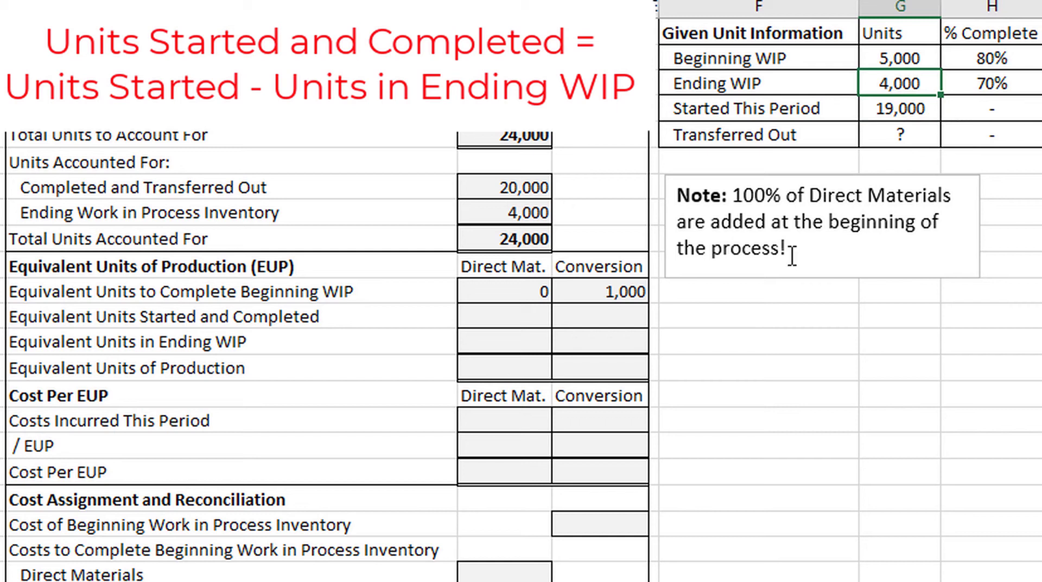
pyautogui.click(546, 321)
pyautogui.write('15000')
pyautogui.press('Return')
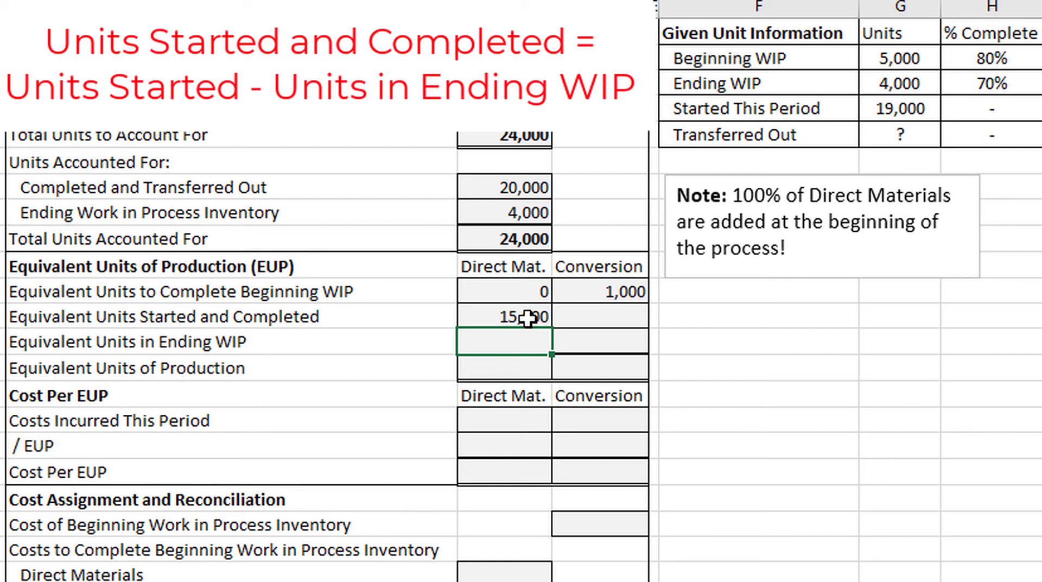
pyautogui.doubleClick(601, 322)
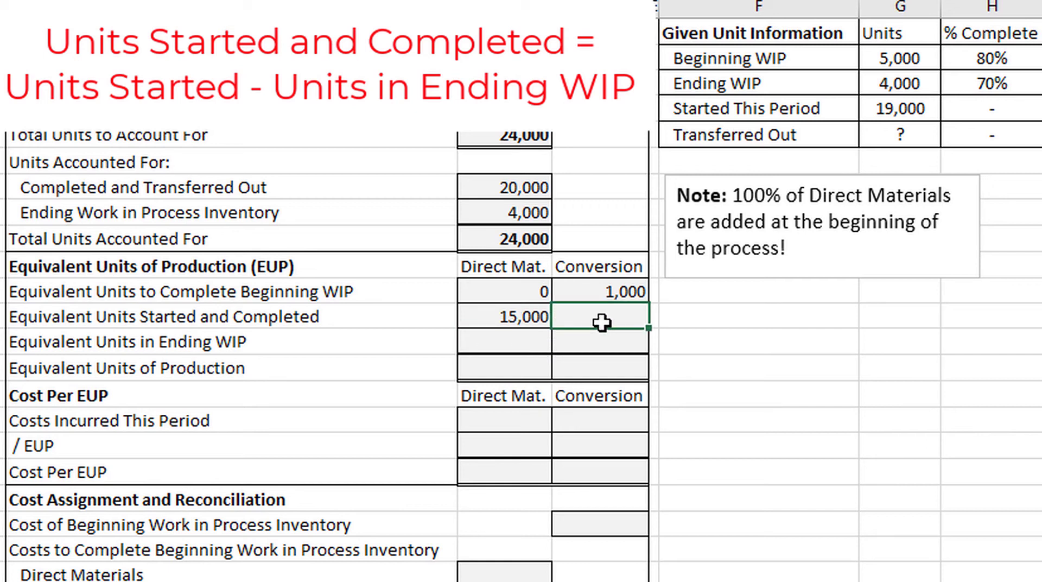
pyautogui.write('15000')
pyautogui.press('Return')
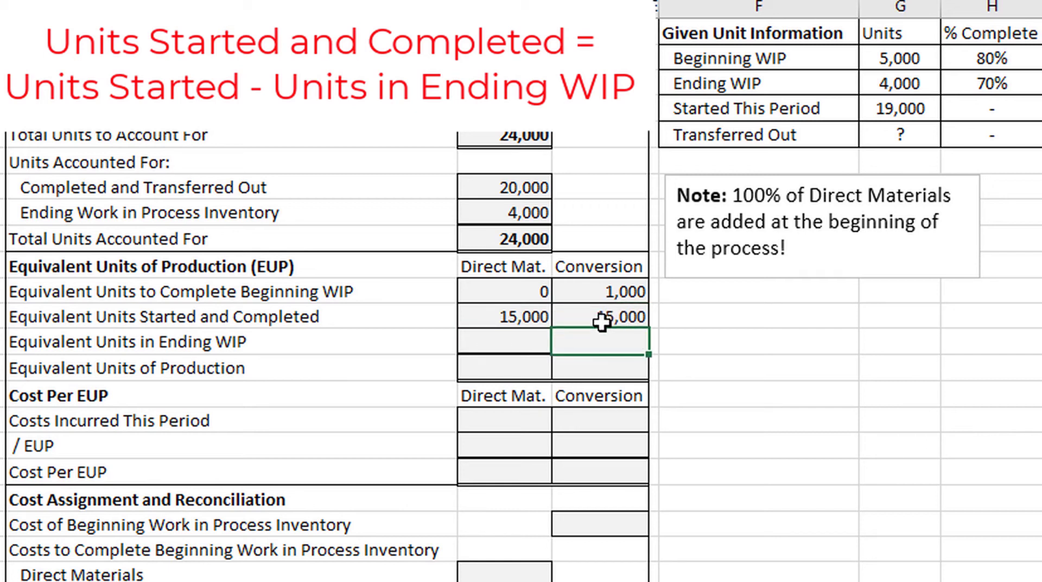
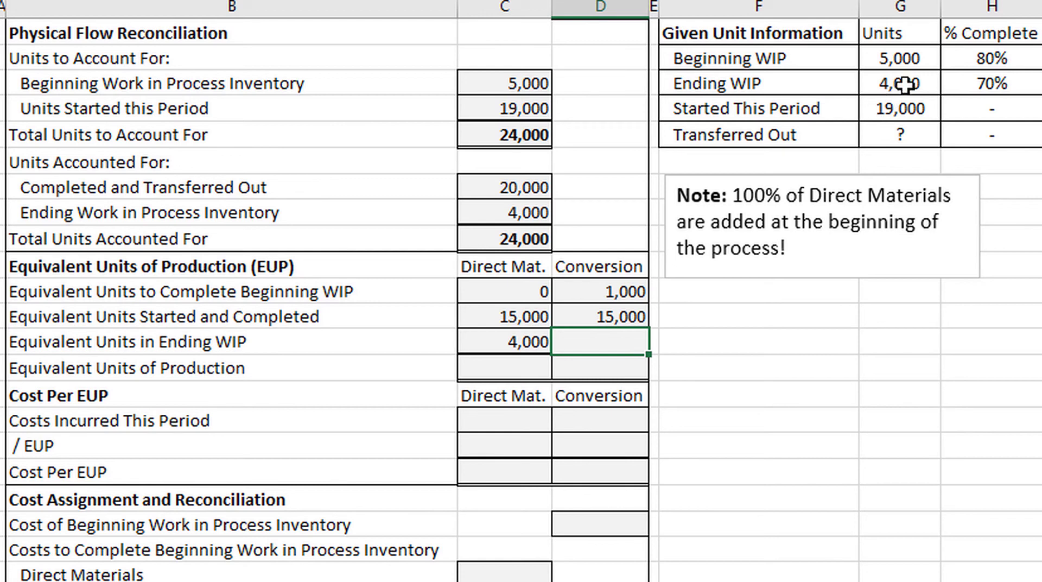
# Calculate the conversion equivalent units in ending WIP with =.7*4000, based on the given ending WIP units and completion percentage
pyautogui.click(904, 84)
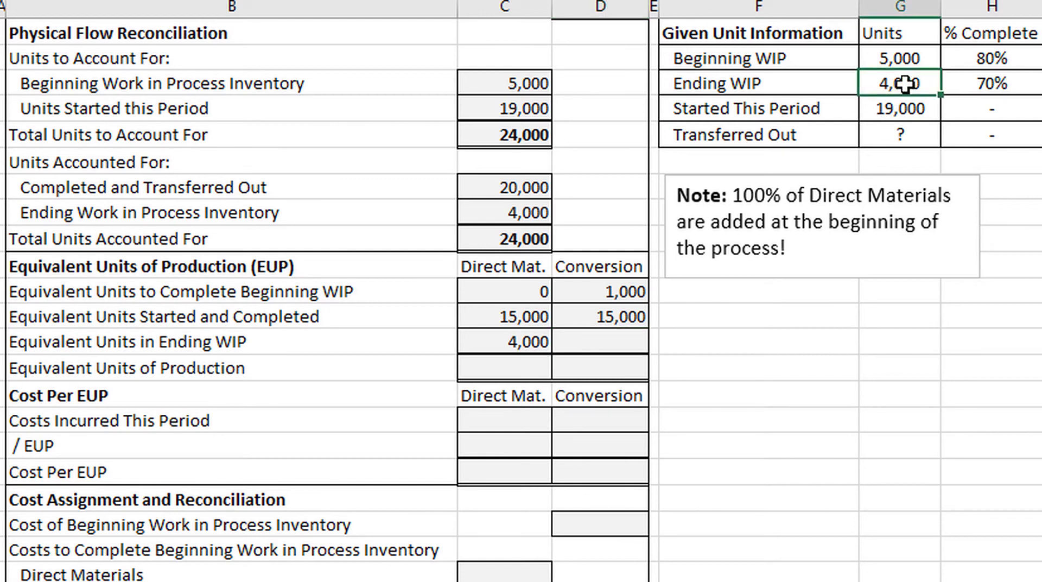
pyautogui.click(1018, 84)
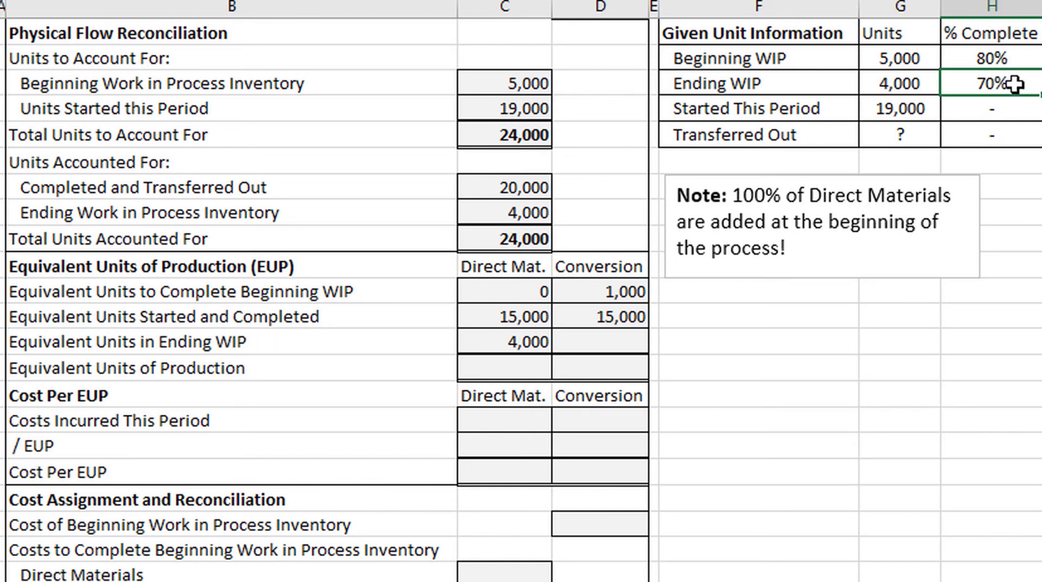
pyautogui.click(607, 343)
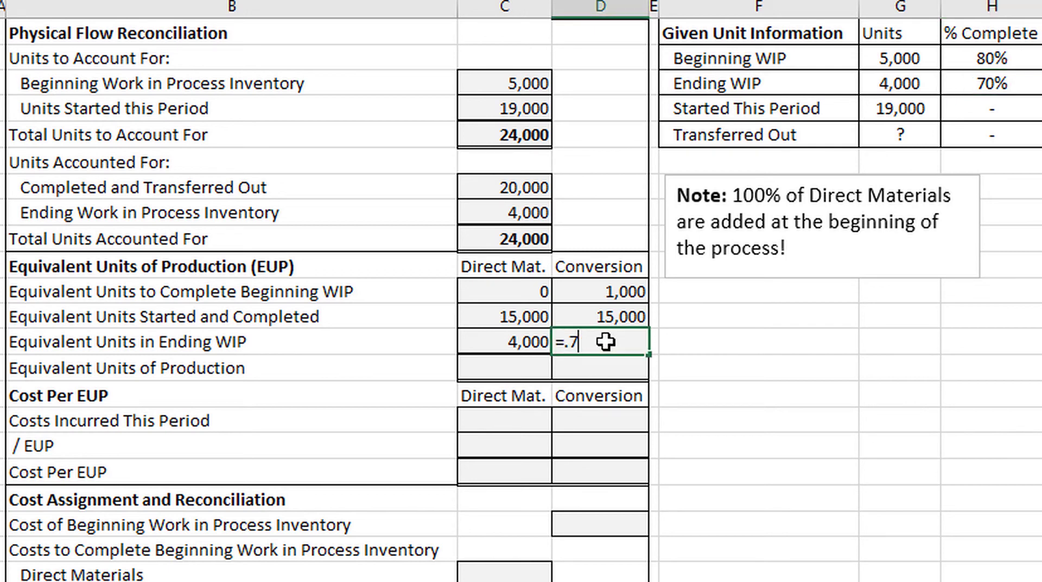
pyautogui.write('=.7*4000')
pyautogui.press('Return')
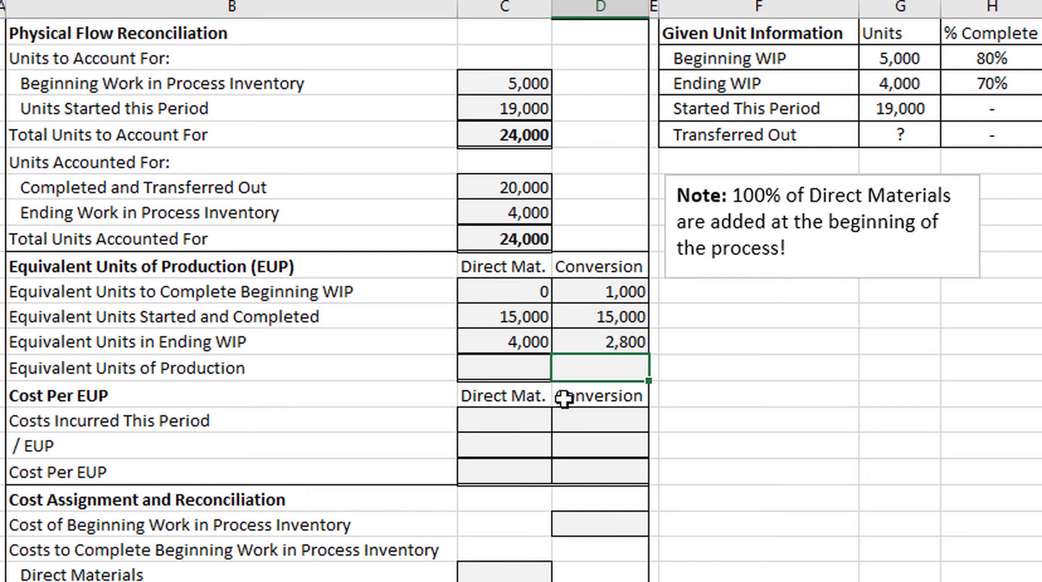
# Total the direct materials equivalent units of production by adding the beginning WIP, started and completed, and ending WIP cells
pyautogui.click(496, 362)
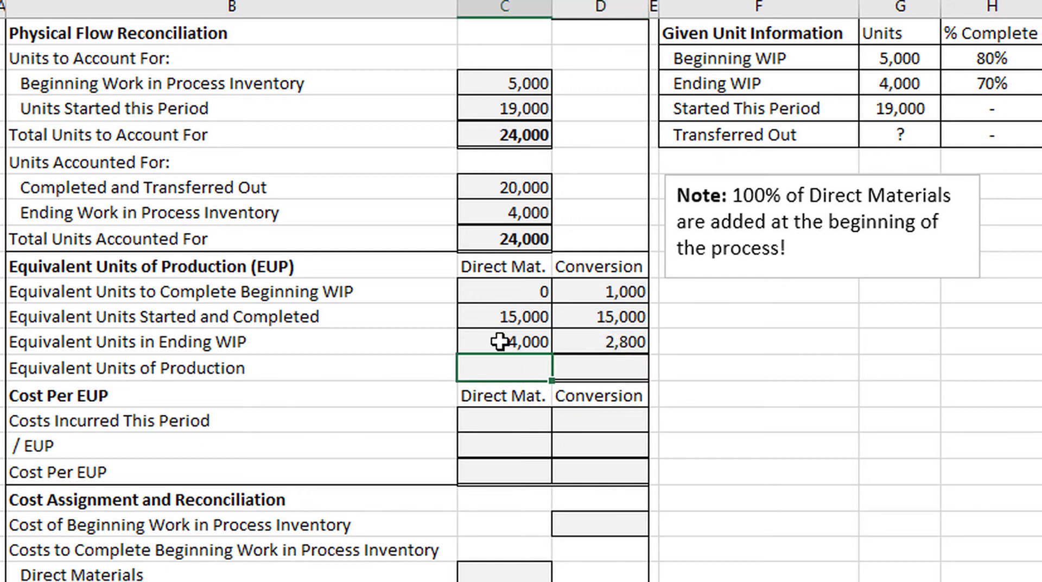
pyautogui.write('=')
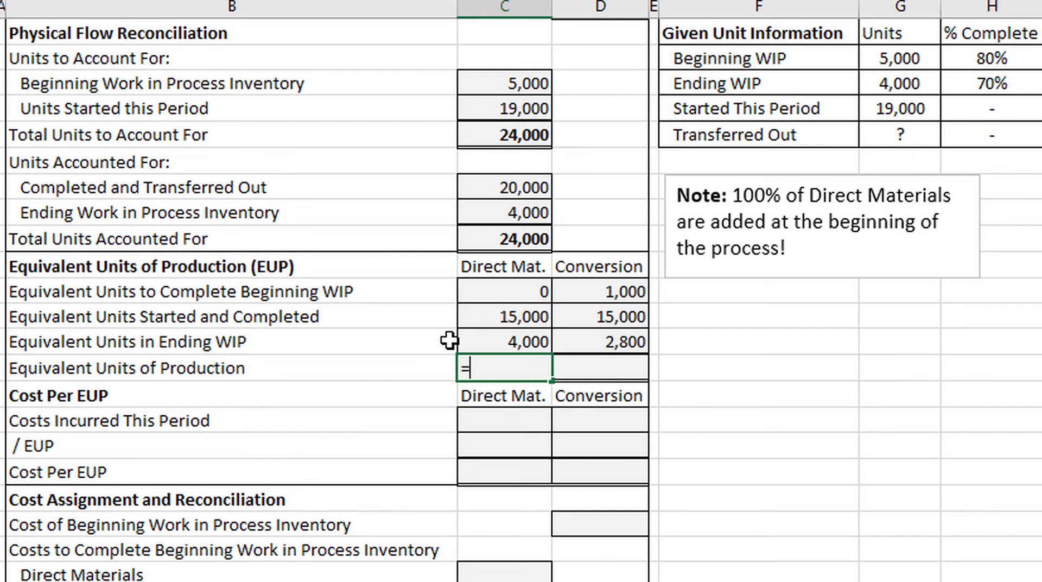
pyautogui.click(503, 294)
pyautogui.write('+')
pyautogui.click(501, 315)
pyautogui.write('+')
pyautogui.click(486, 342)
pyautogui.press('Return')
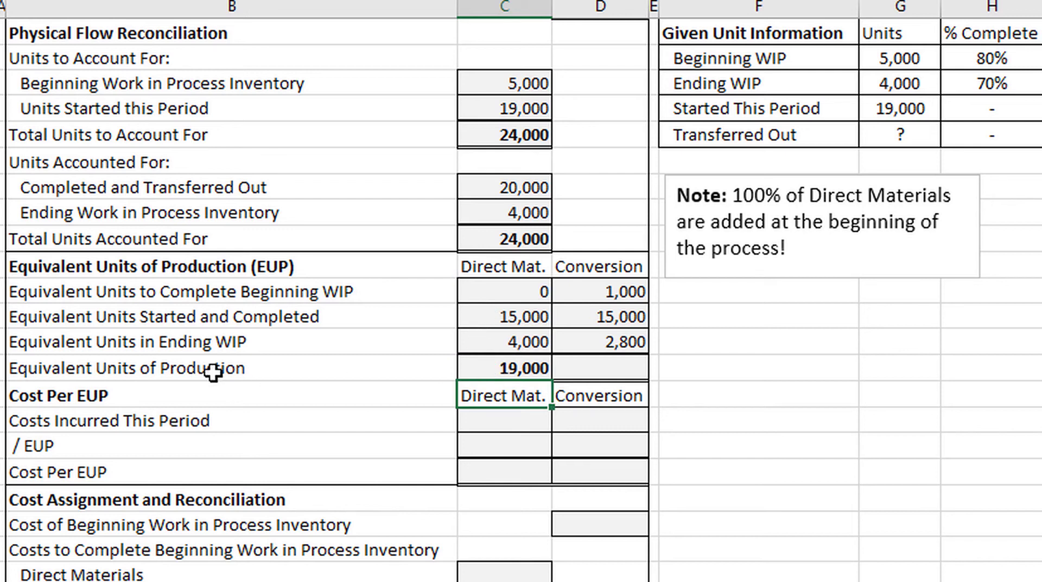
# Total the conversion equivalent units of production with a formula adding D26, D27 and the ending WIP conversion cell
pyautogui.click(597, 364)
pyautogui.write('=')
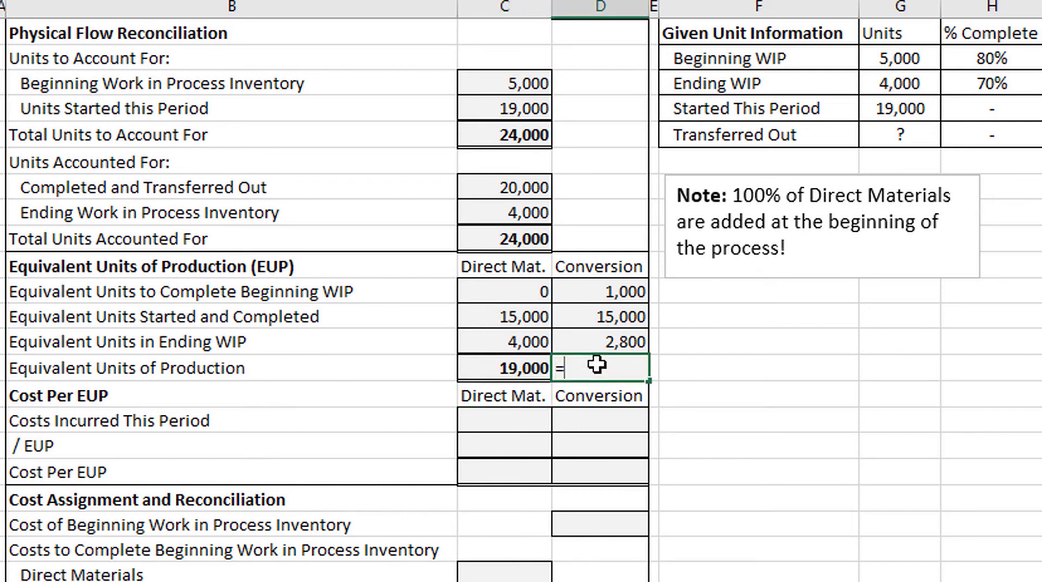
pyautogui.click(636, 292)
pyautogui.write('+')
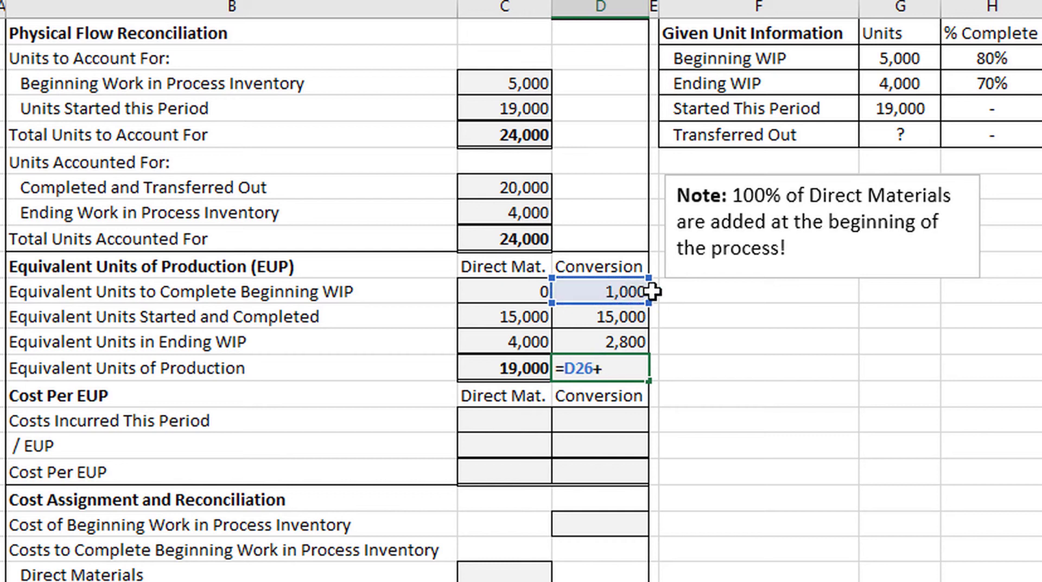
pyautogui.click(629, 317)
pyautogui.write('+')
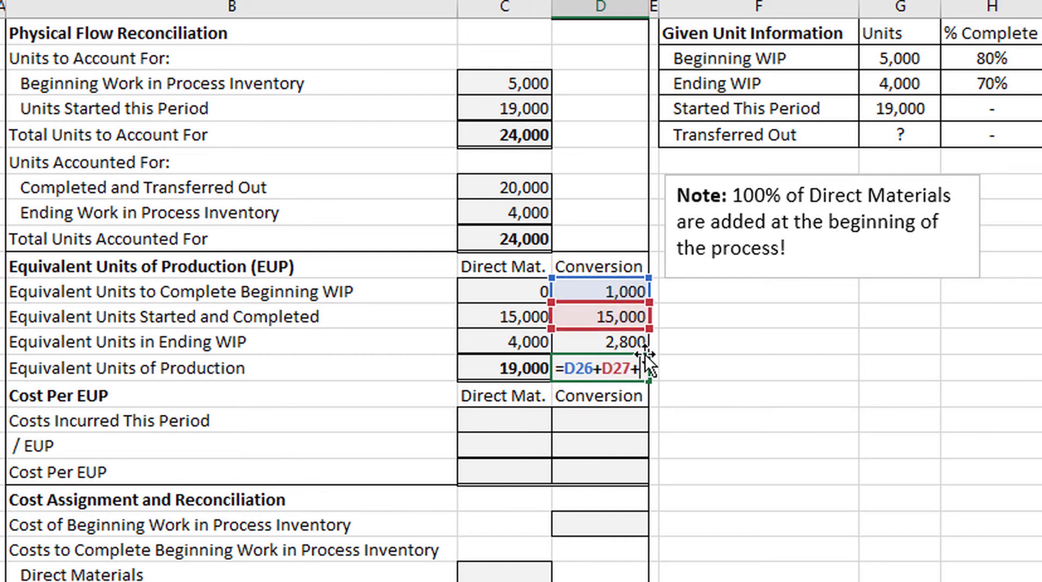
pyautogui.click(611, 341)
pyautogui.press('Return')
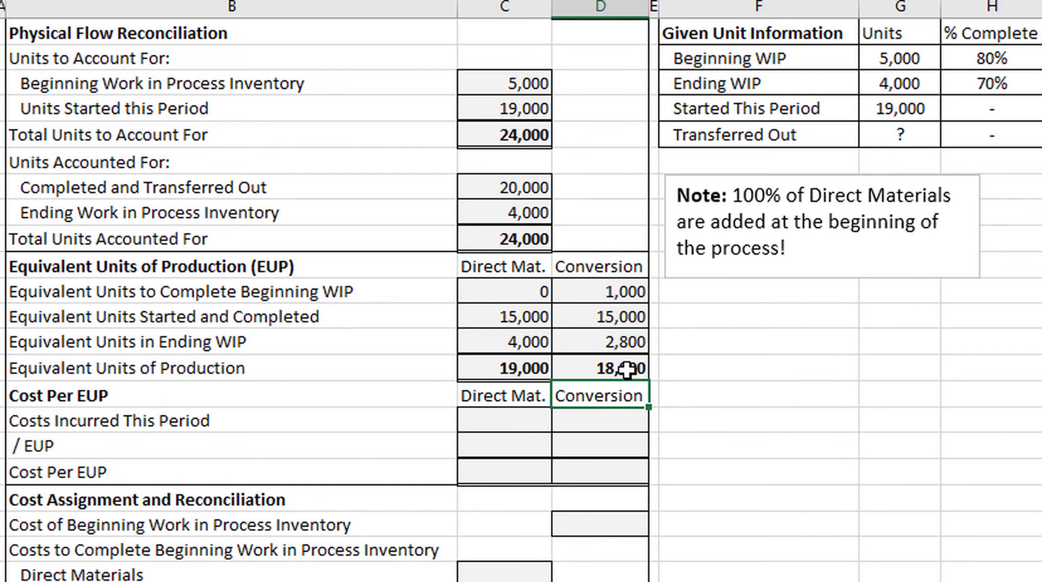
# Link the direct materials costs incurred this period under Cost Per EUP to the 76,000 in the costs charged to production
pyautogui.scroll(-1, 611, 368)
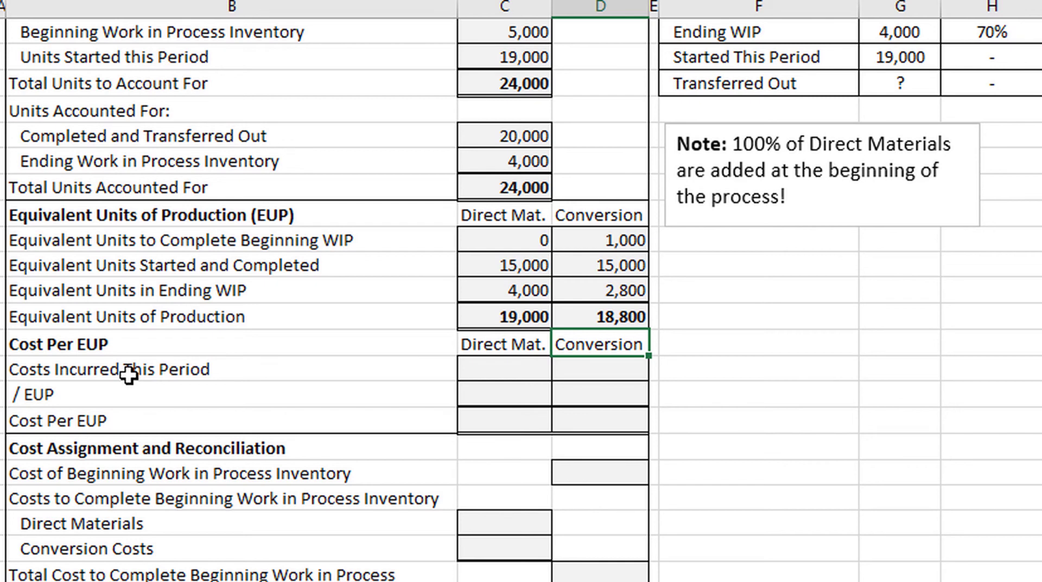
pyautogui.click(509, 370)
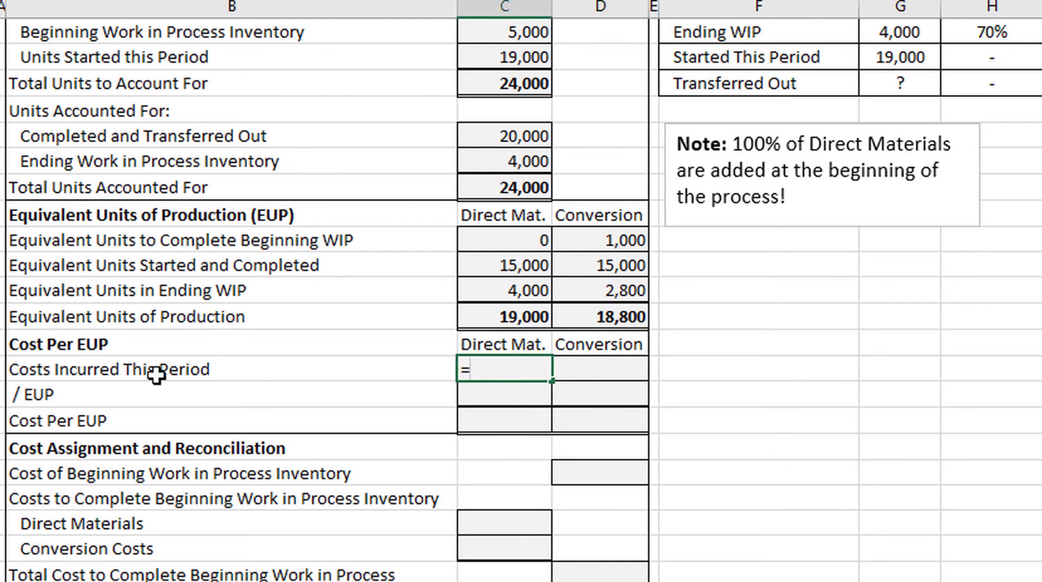
pyautogui.scroll(6, 277, 283)
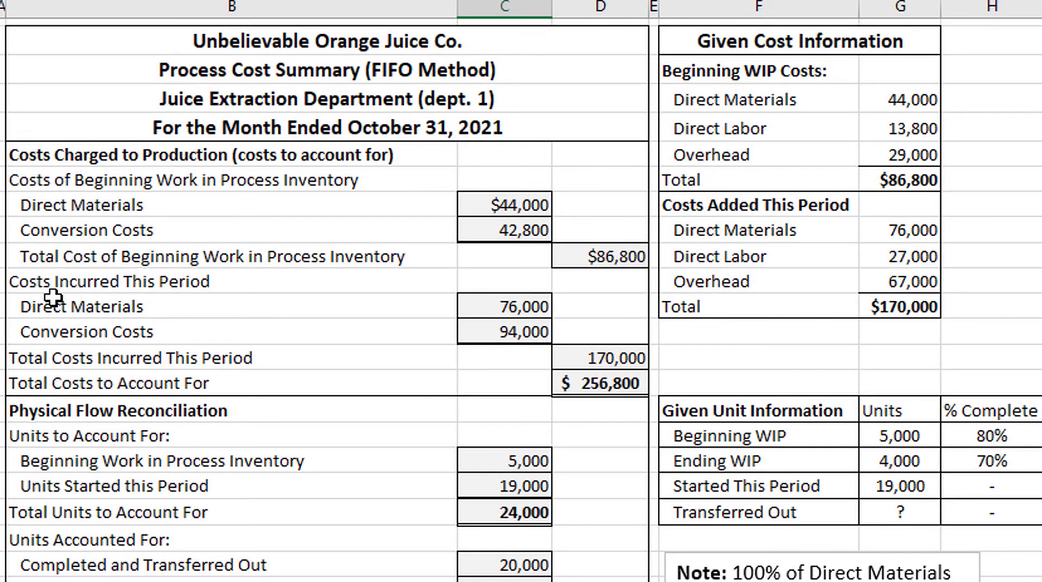
pyautogui.click(482, 307)
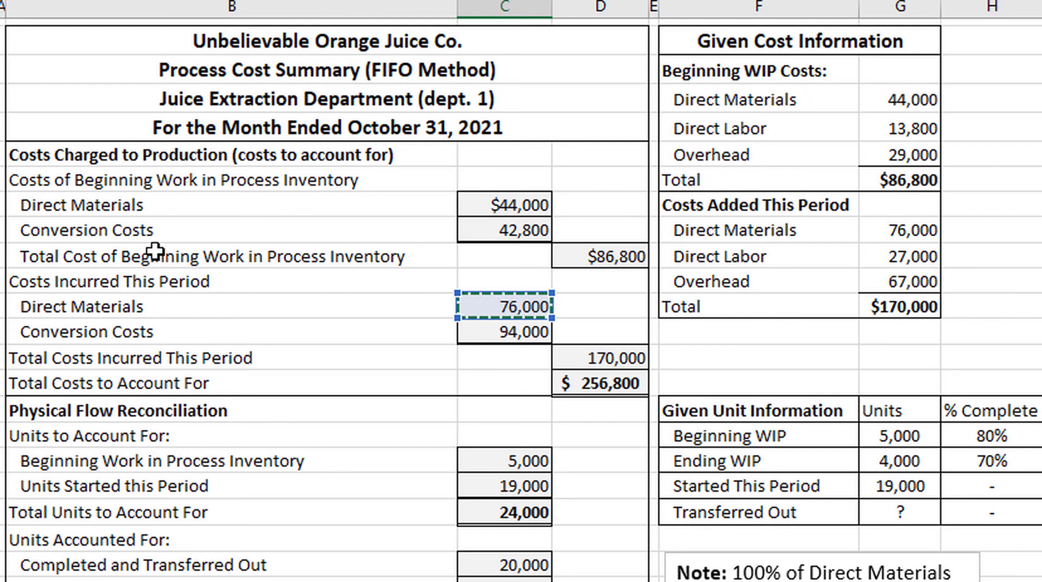
pyautogui.press('Return')
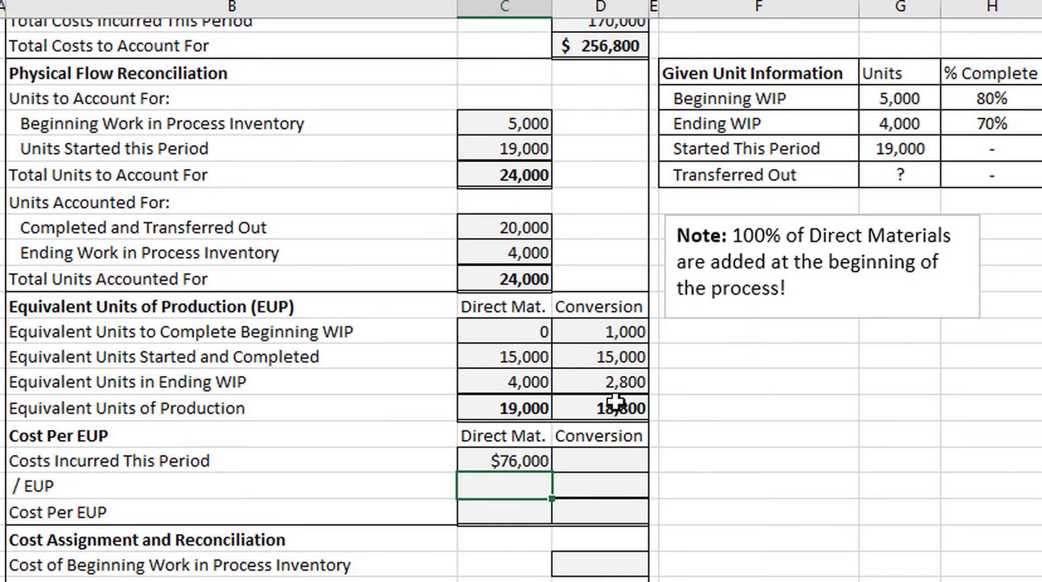
# Link the conversion costs incurred this period under Cost Per EUP to the period's conversion costs in the costs charged to production
pyautogui.click(611, 444)
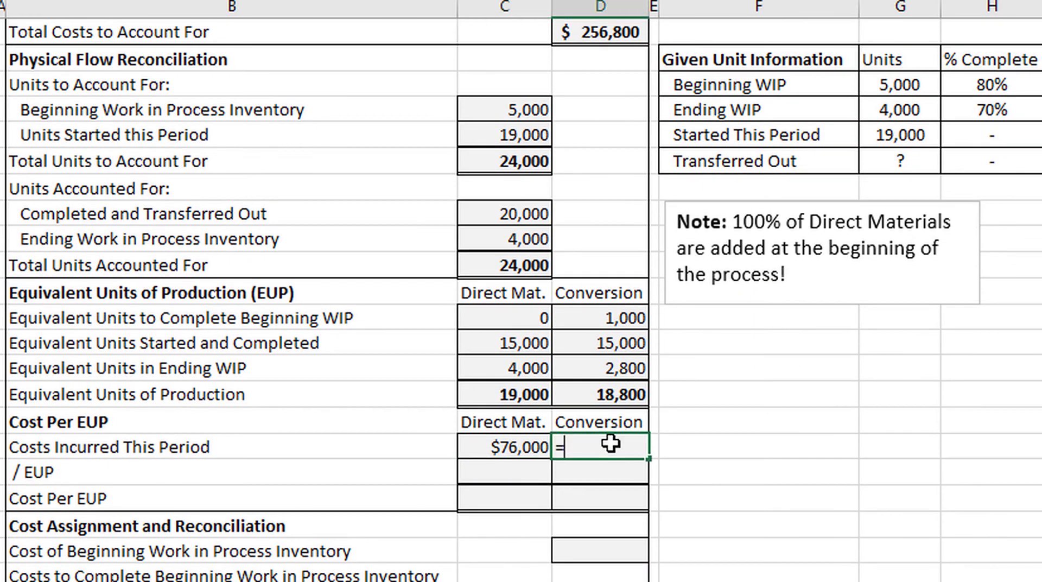
pyautogui.scroll(4, 347, 348)
pyautogui.scroll(1, 353, 314)
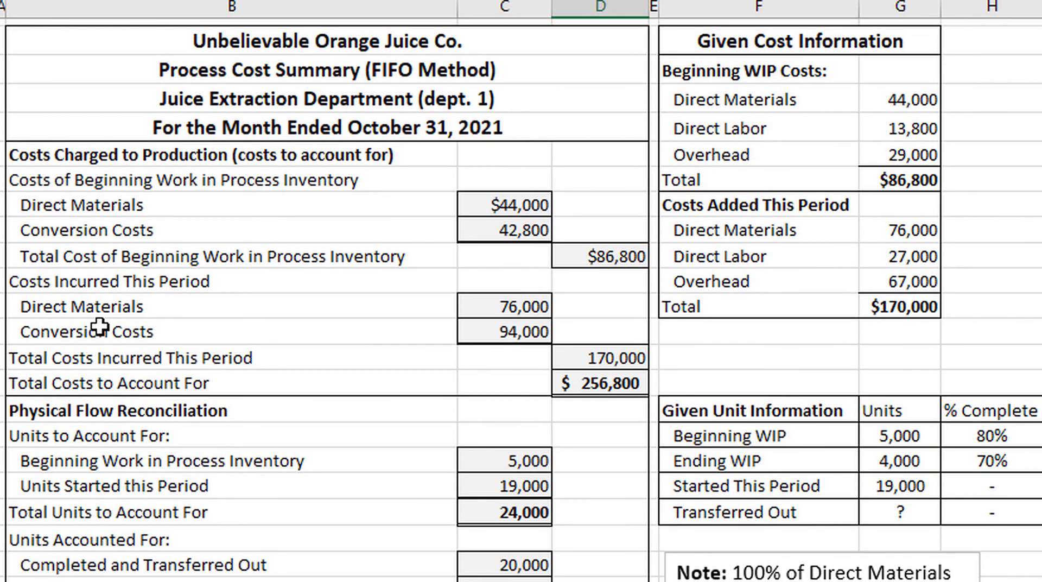
pyautogui.click(500, 331)
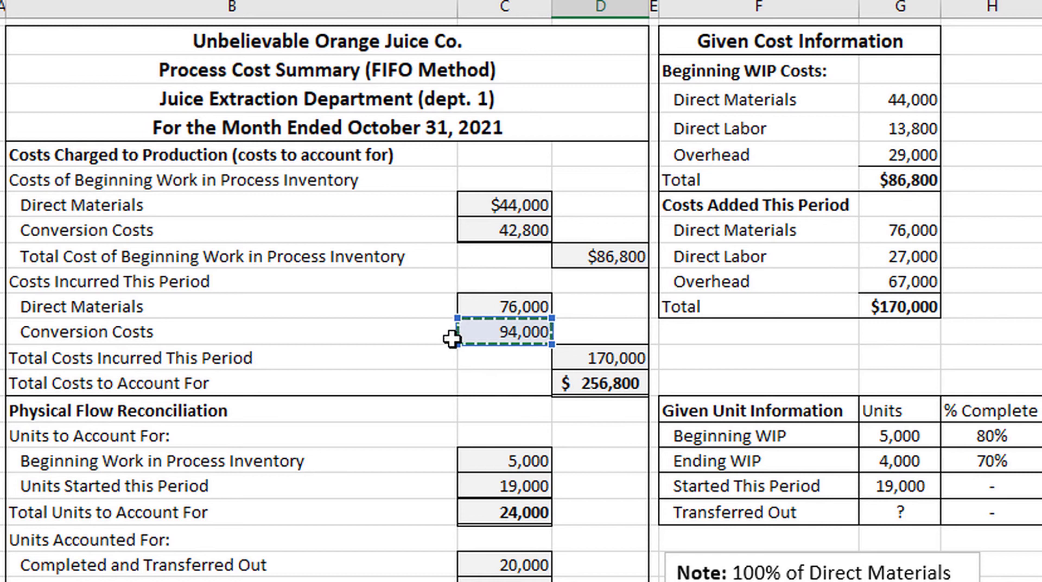
pyautogui.press('Return')
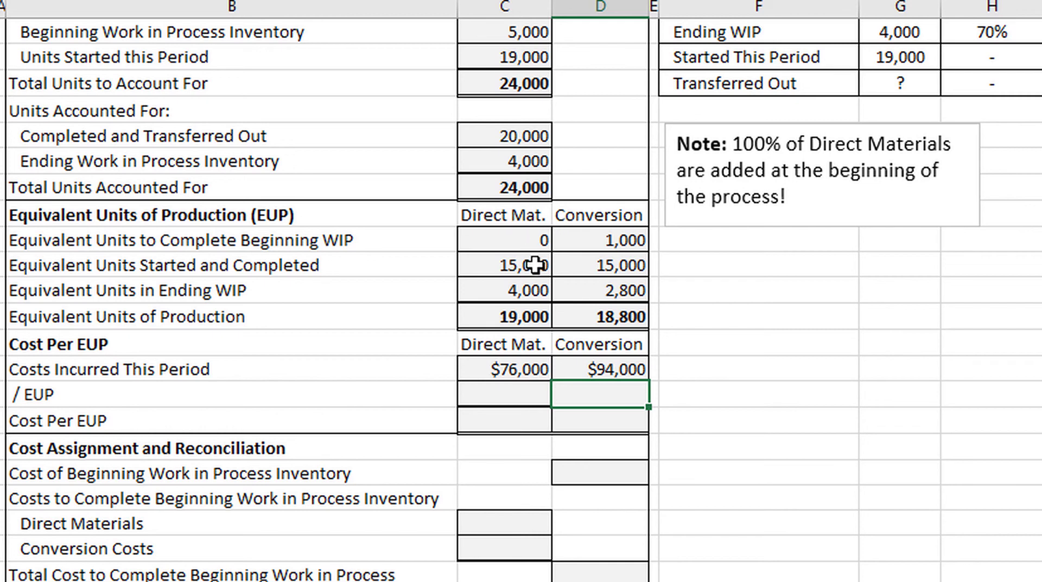
# Enter the EUP divisors under Cost Per EUP as 19,000 for direct materials and 18,800 for conversion
pyautogui.click(494, 390)
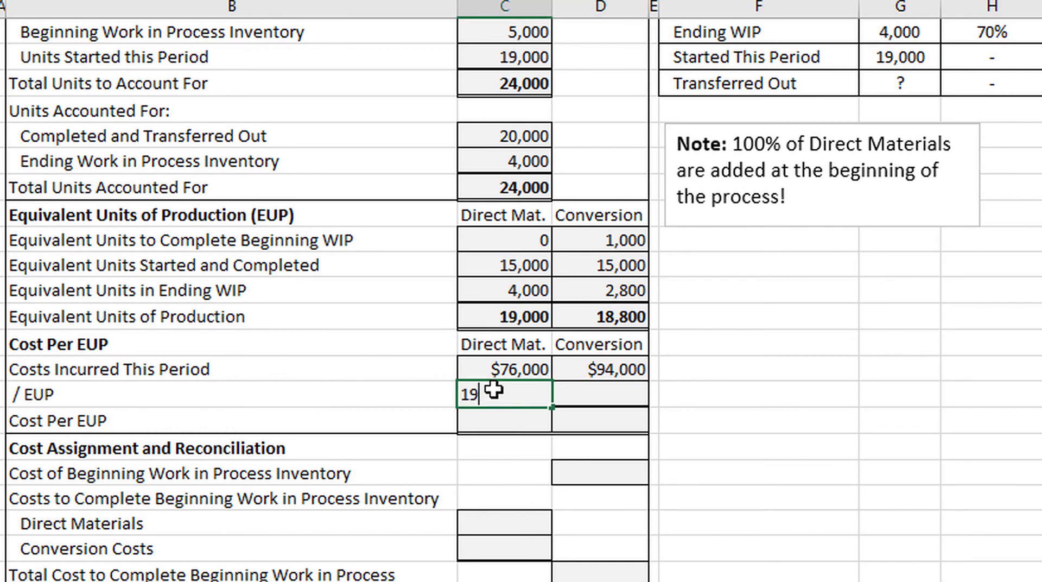
pyautogui.press('Return')
pyautogui.click(602, 394)
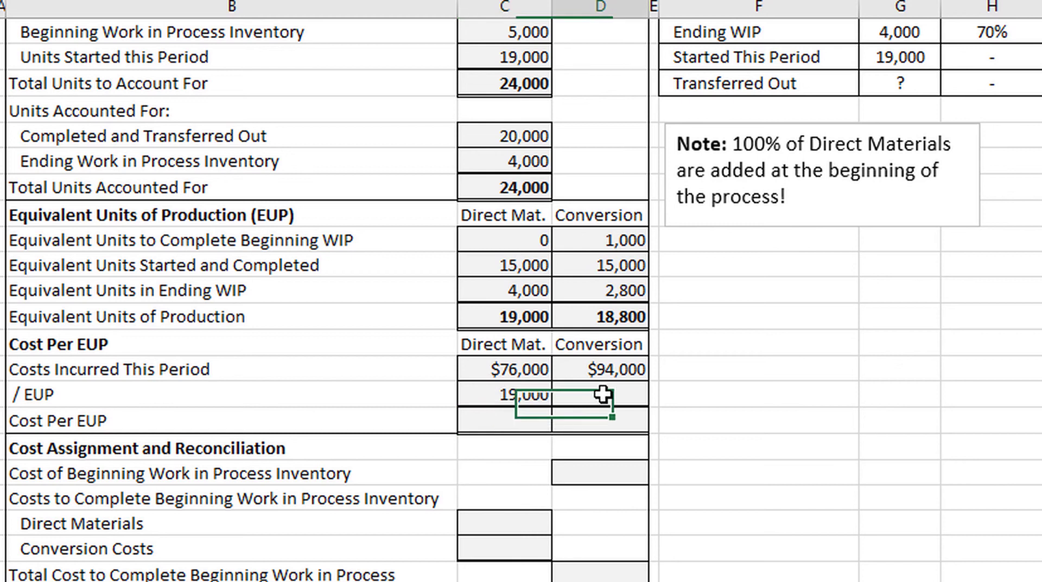
pyautogui.write('18,800')
pyautogui.press('Return')
# Calculate the direct materials cost per EUP by dividing the direct materials costs incurred this period by its EUP
pyautogui.click(520, 429)
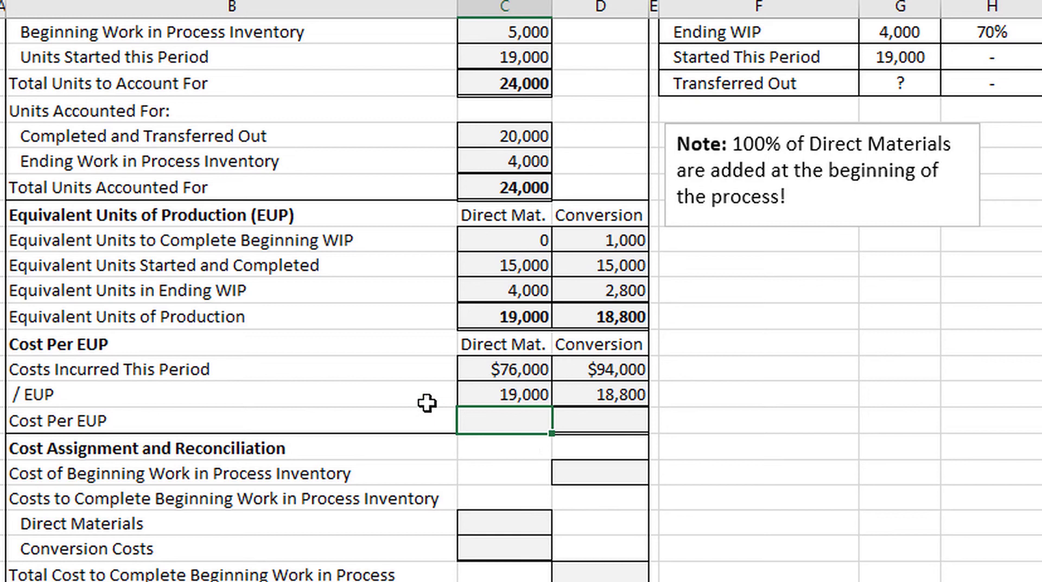
pyautogui.click(529, 371)
pyautogui.write('/')
pyautogui.click(518, 393)
pyautogui.press('Return')
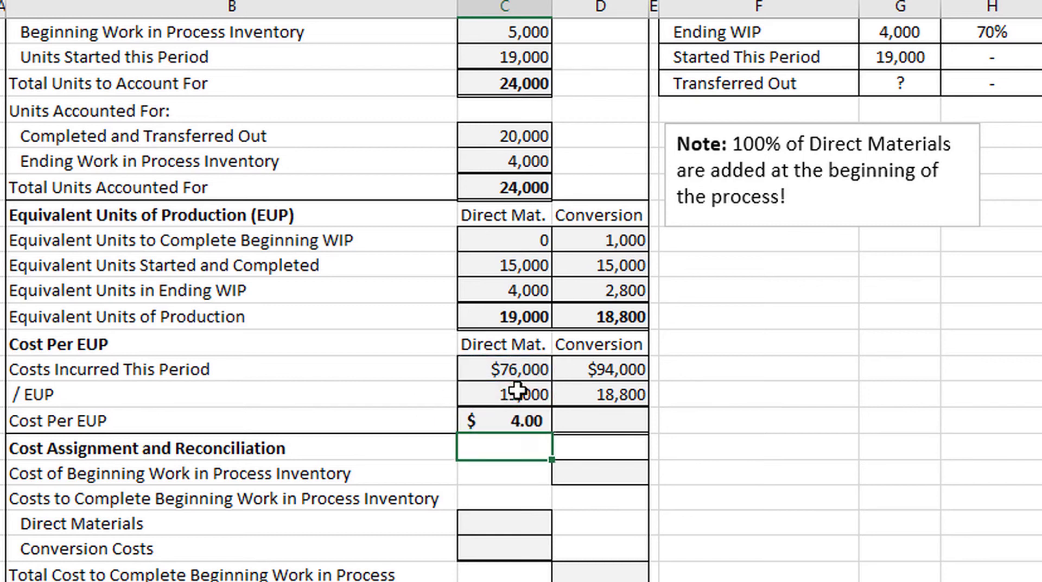
# Calculate the conversion cost per EUP by dividing the conversion costs incurred (D31) by the conversion EUP
pyautogui.click(582, 420)
pyautogui.write('=')
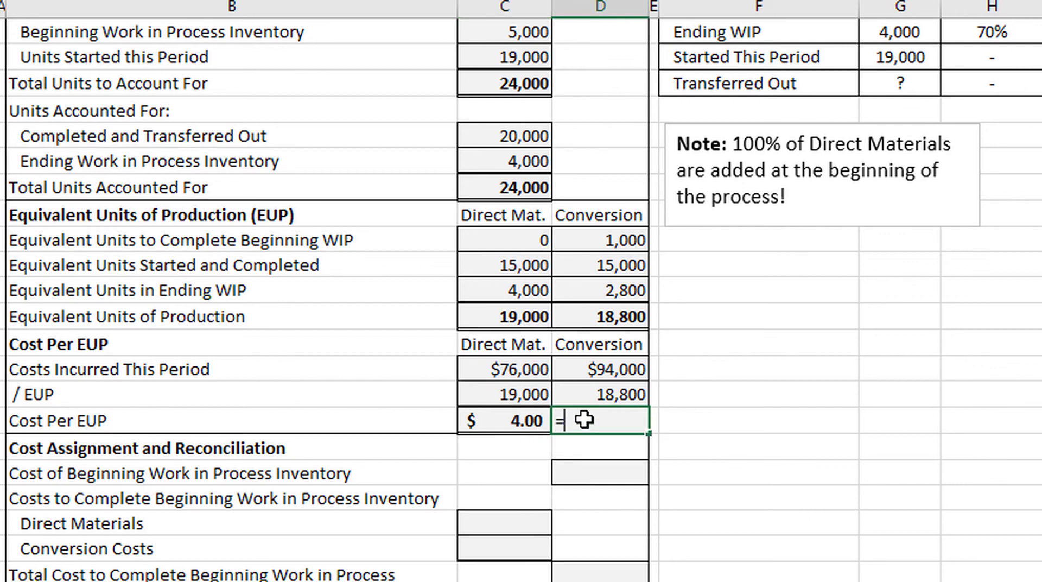
pyautogui.click(611, 370)
pyautogui.write('/')
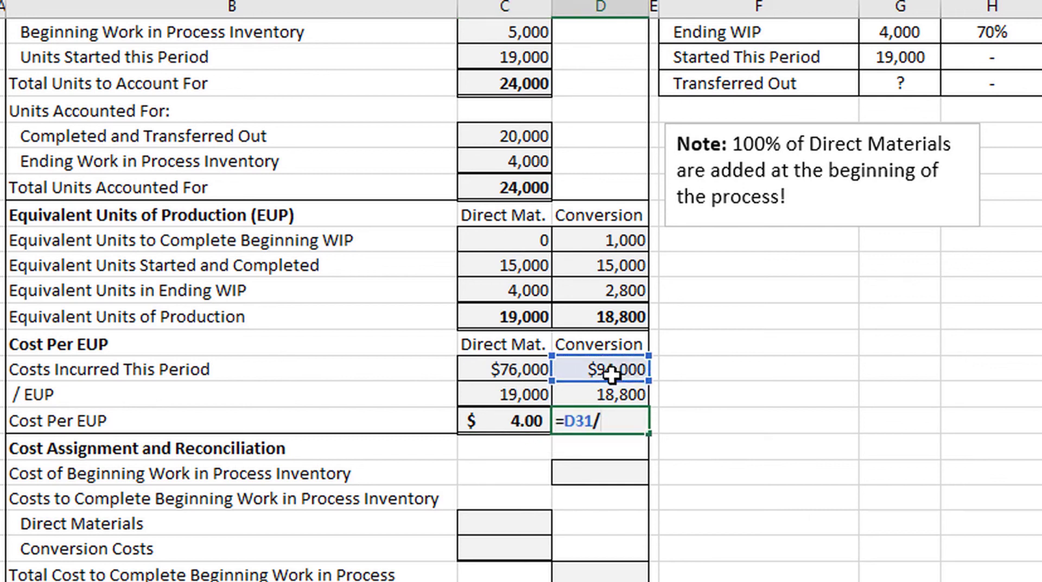
pyautogui.click(611, 394)
pyautogui.press('Return')
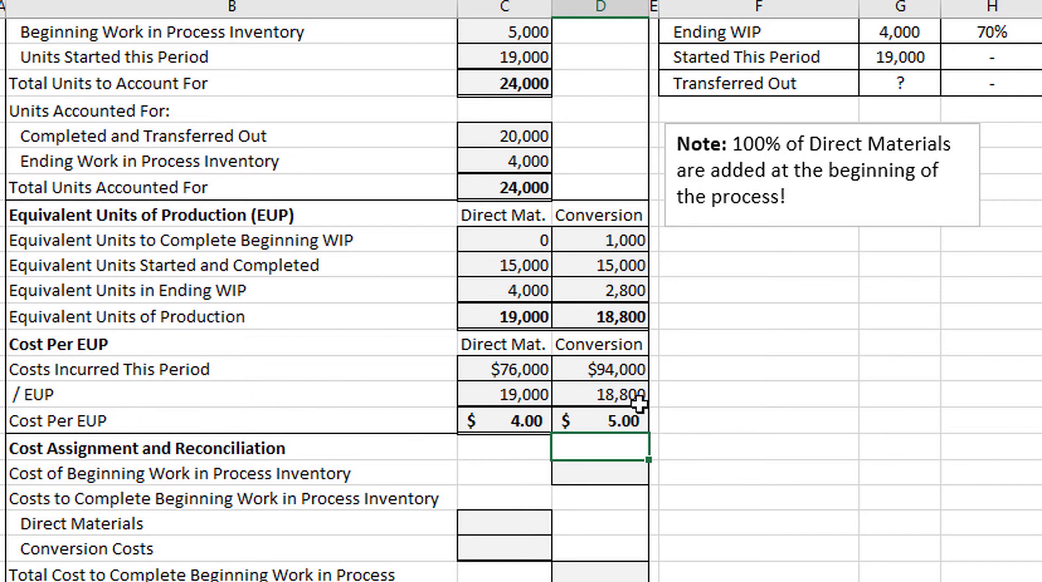
# Link the cost of beginning WIP inventory under Cost Assignment to the total beginning WIP cost in the costs charged to production
pyautogui.scroll(3, 565, 372)
pyautogui.scroll(1, 564, 371)
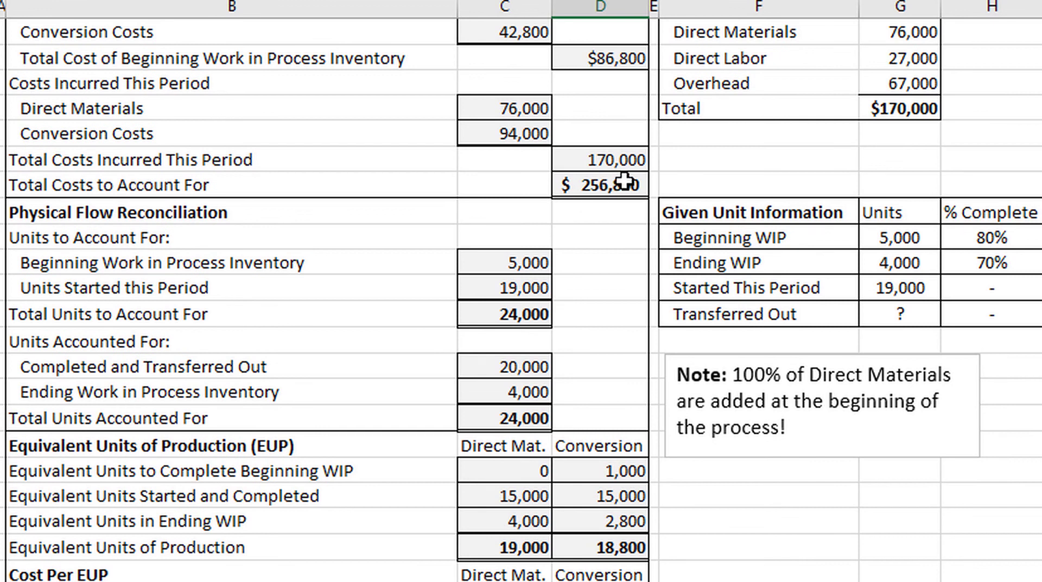
pyautogui.scroll(-8, 624, 180)
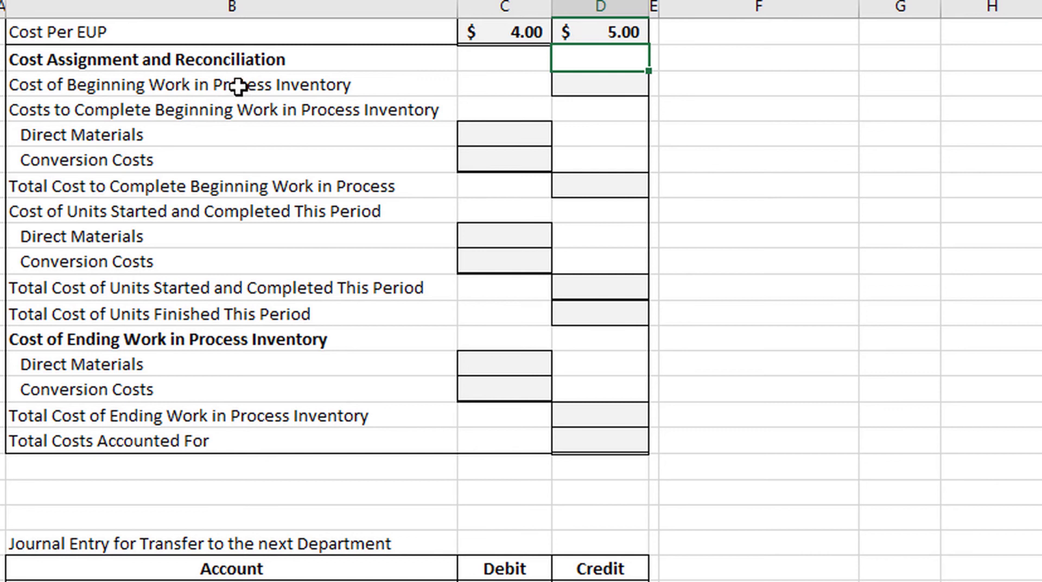
pyautogui.click(594, 81)
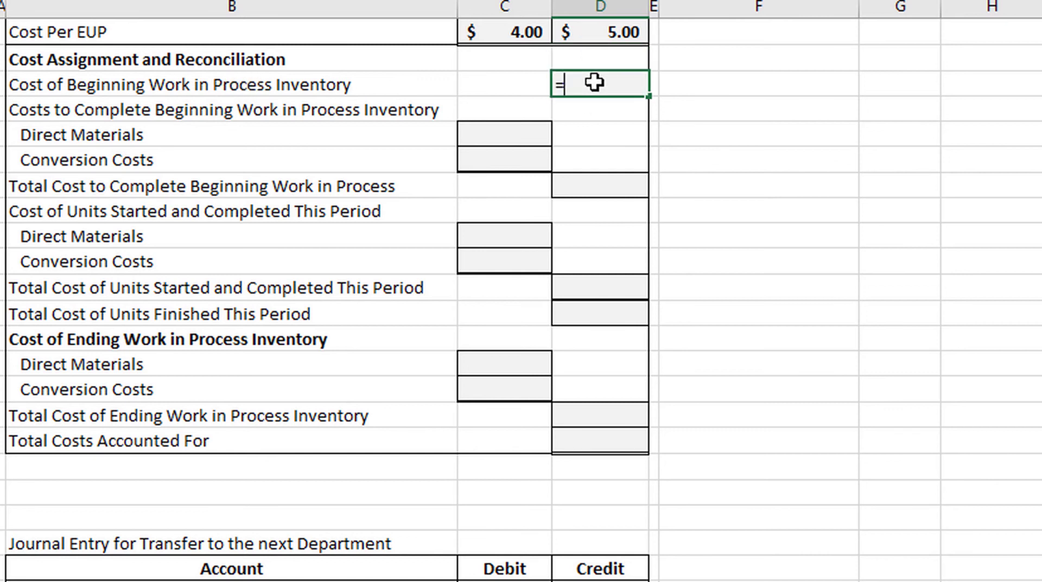
pyautogui.scroll(10, 595, 82)
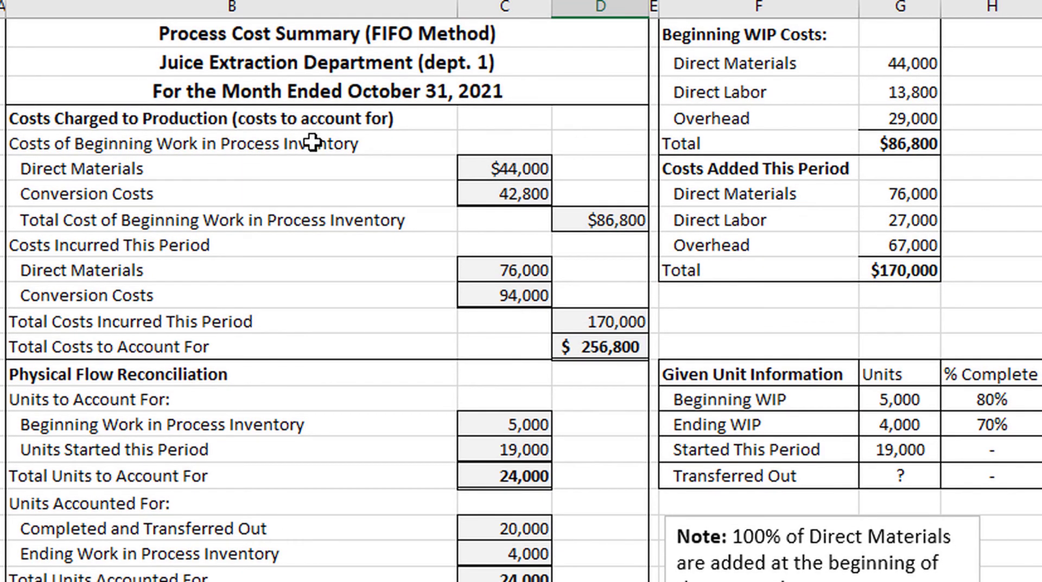
pyautogui.click(590, 219)
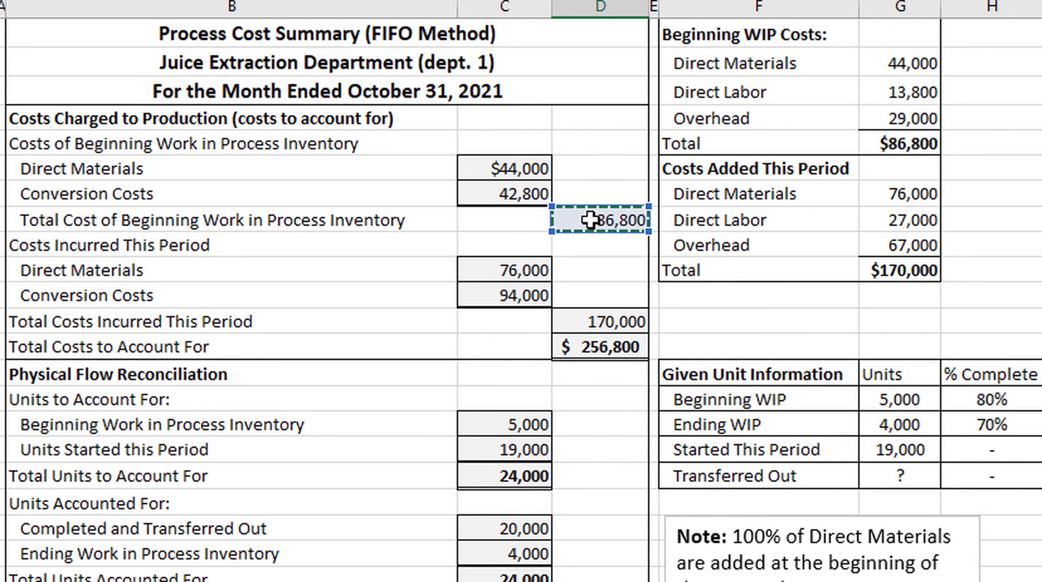
pyautogui.press('Return')
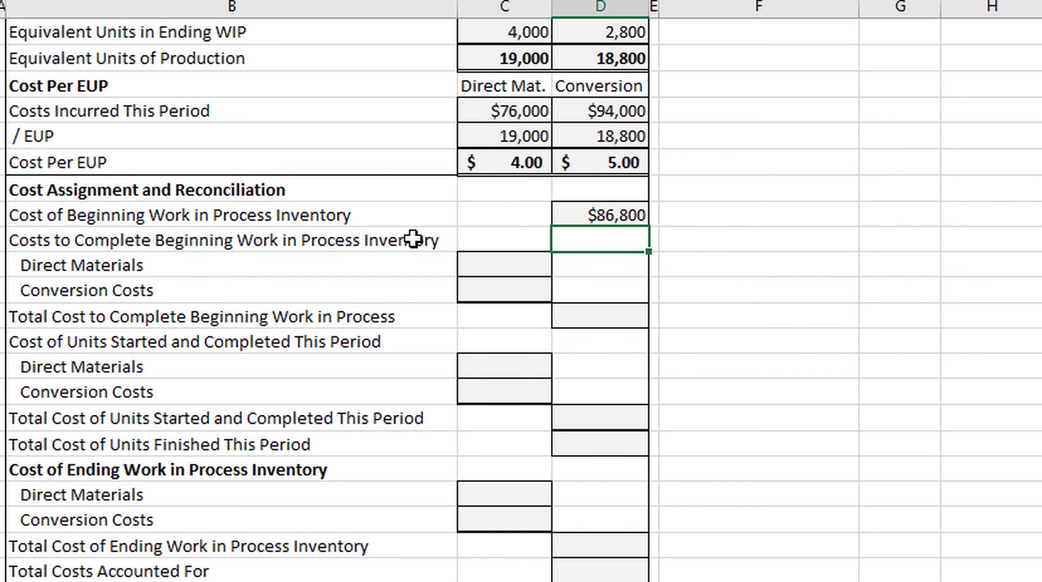
# Calculate the direct materials cost to complete beginning WIP with =C33*C26, cost per EUP times equivalent units
pyautogui.scroll(2, 500, 253)
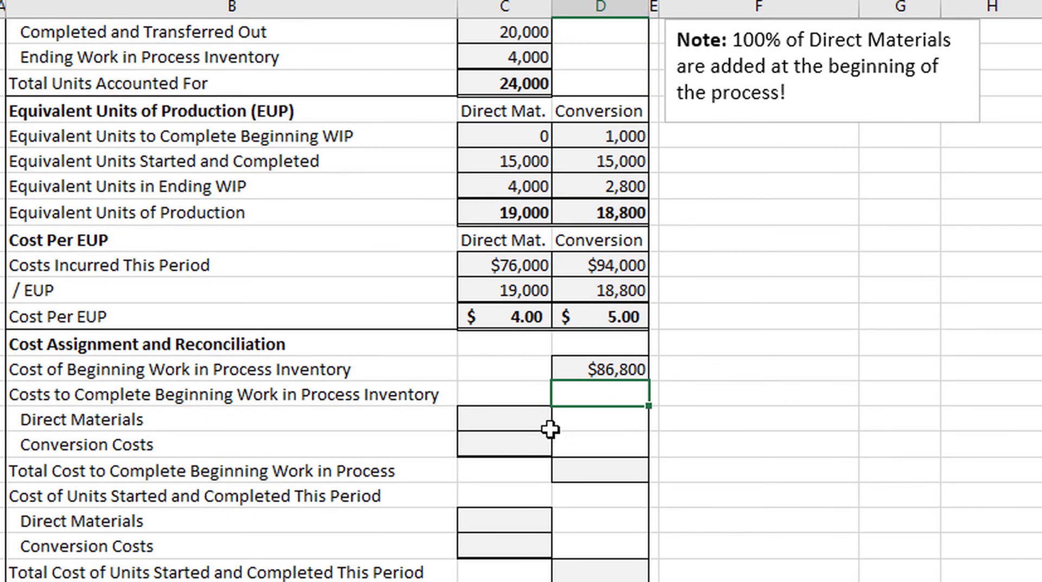
pyautogui.click(526, 419)
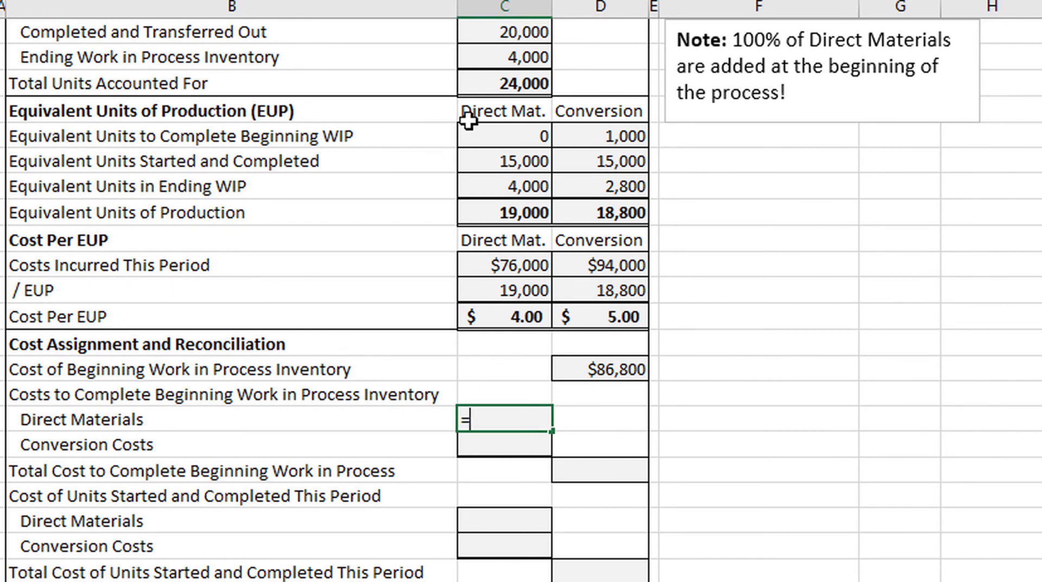
pyautogui.write('=')
pyautogui.click(498, 317)
pyautogui.write('*')
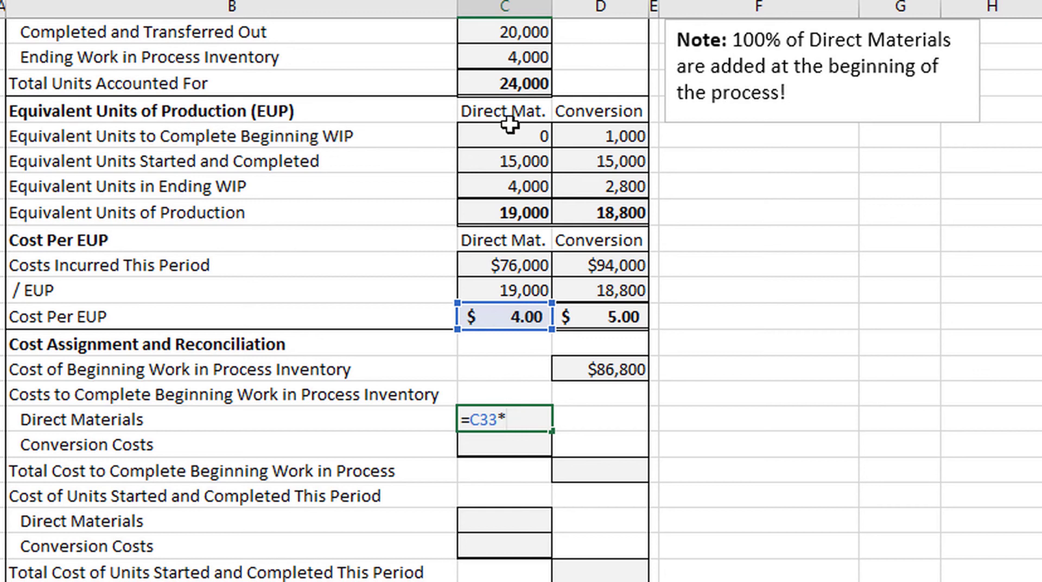
pyautogui.click(501, 141)
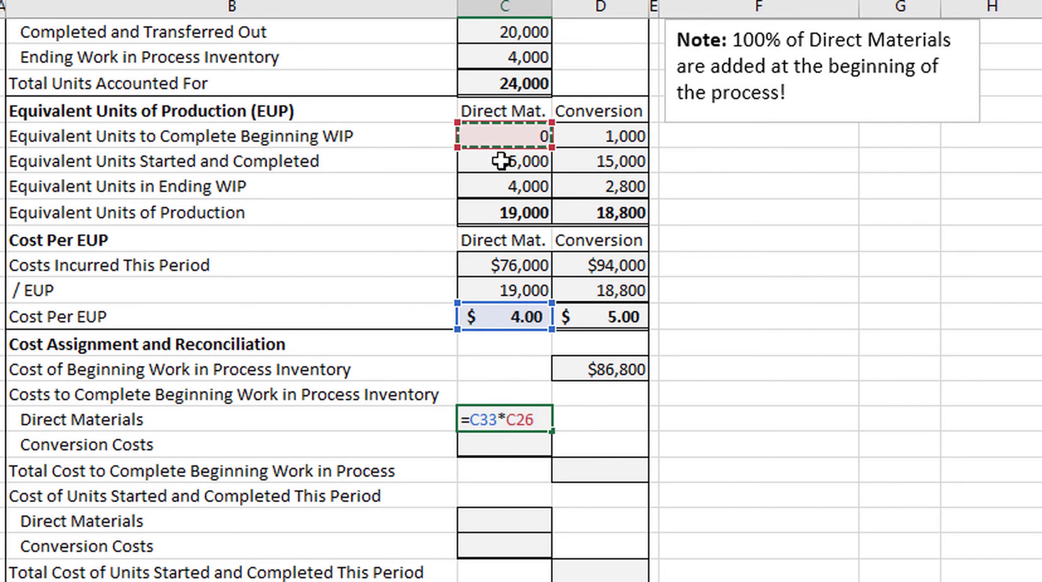
pyautogui.press('Return')
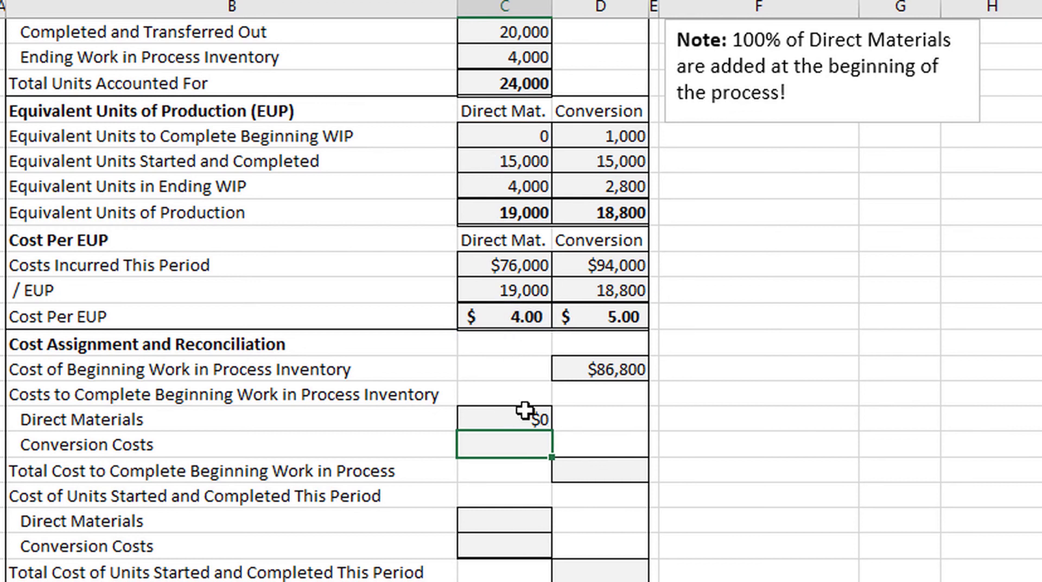
# Calculate the conversion costs to complete beginning WIP by multiplying D33 by the conversion equivalent units to complete beginning WIP
pyautogui.write('=')
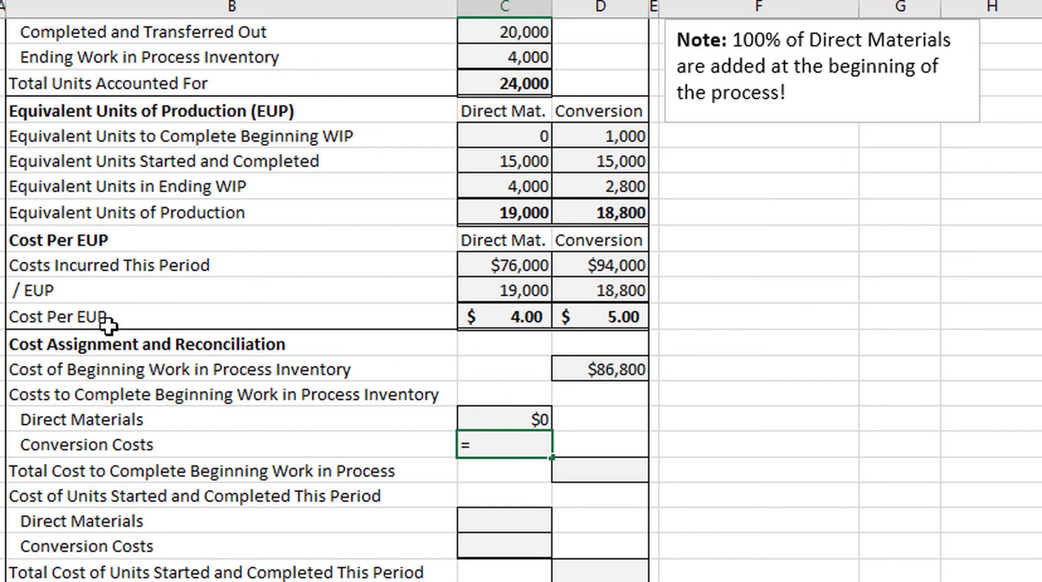
pyautogui.click(604, 320)
pyautogui.write('*')
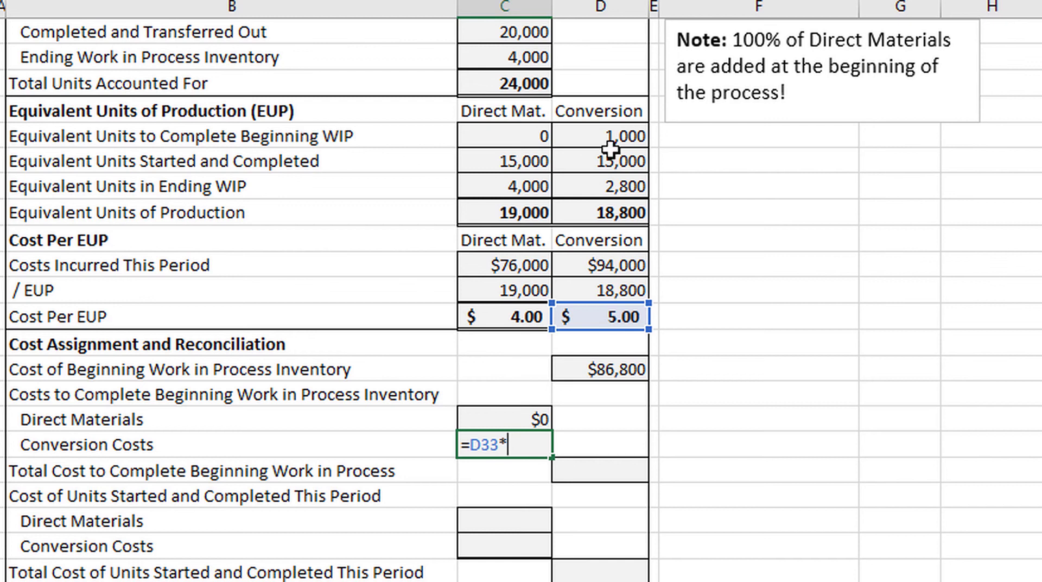
pyautogui.click(620, 133)
pyautogui.press('Return')
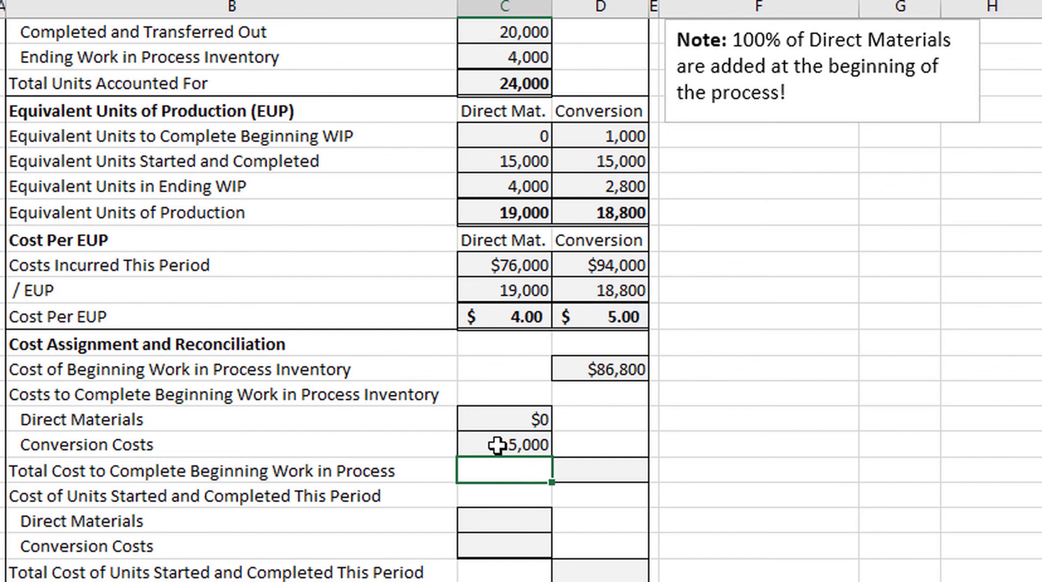
# Total the cost to complete beginning work in process by adding its conversion and direct materials costs
pyautogui.click(634, 477)
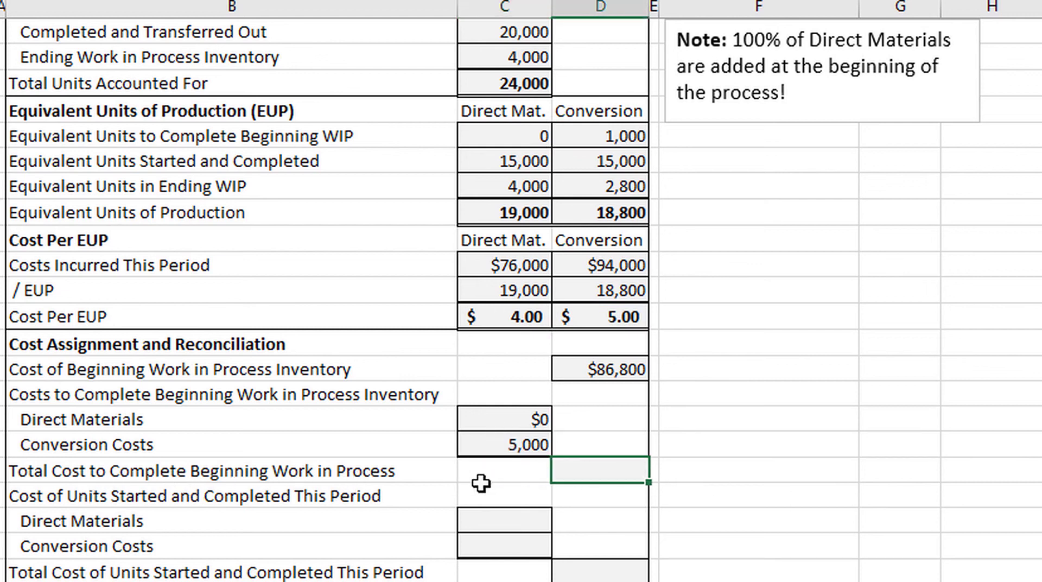
pyautogui.write('=')
pyautogui.click(530, 442)
pyautogui.write('+')
pyautogui.click(513, 419)
pyautogui.press('Return')
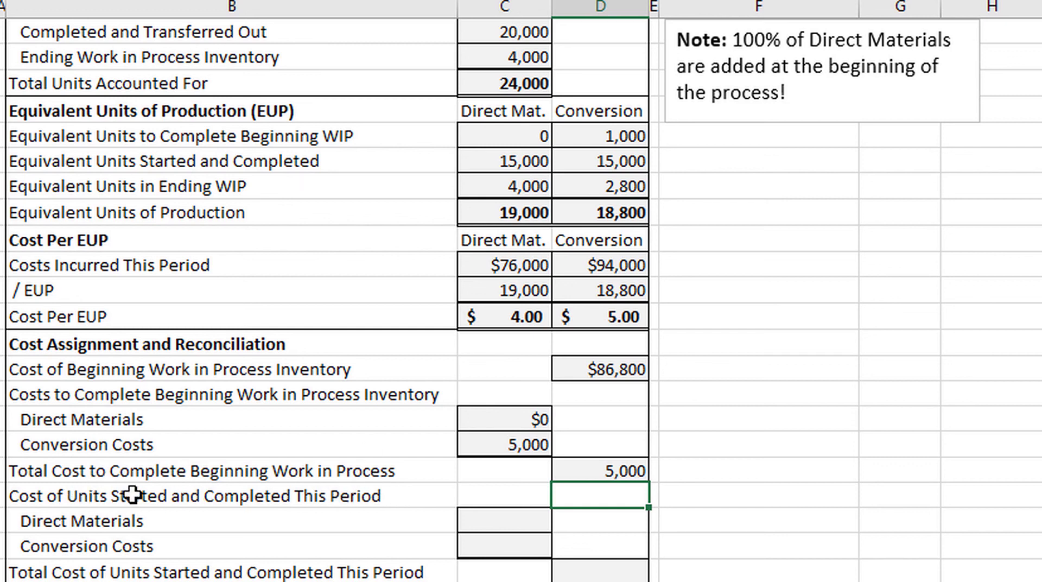
# Calculate the direct materials cost of units started and completed by multiplying C33 by the direct materials equivalent units started and completed
pyautogui.click(523, 525)
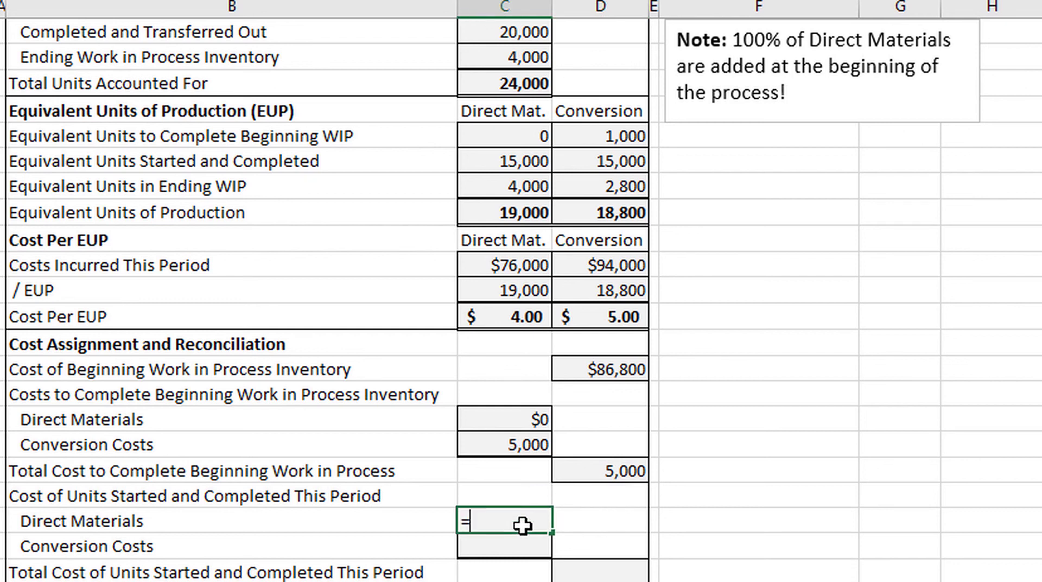
pyautogui.click(491, 313)
pyautogui.write('*')
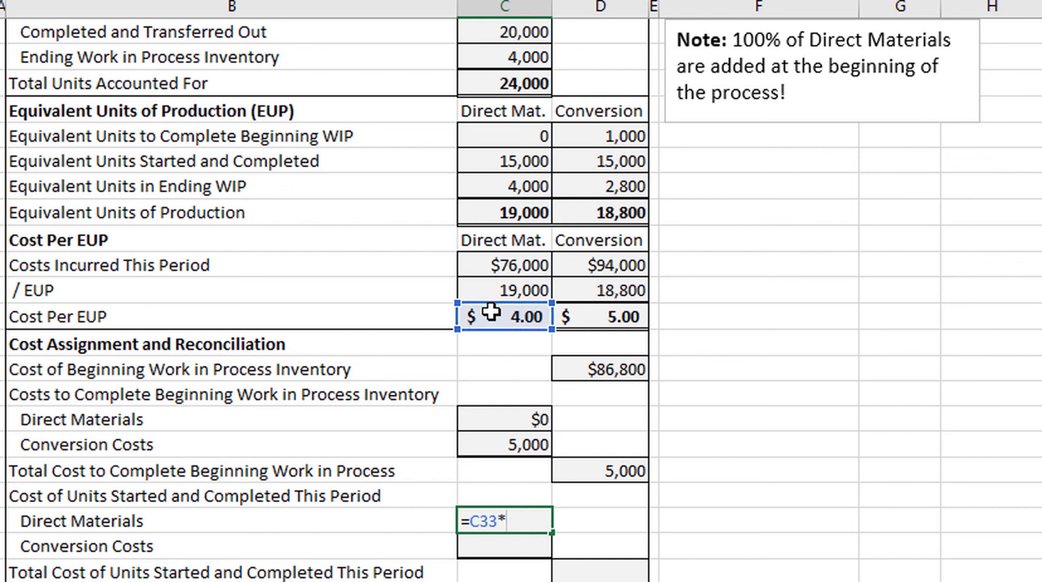
pyautogui.click(517, 160)
pyautogui.press('Return')
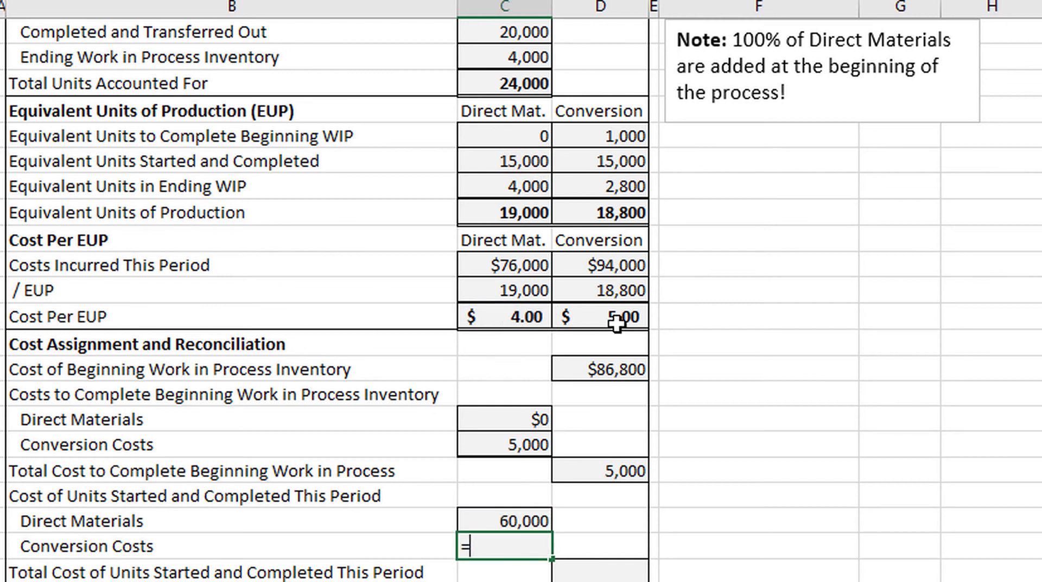
# Calculate the conversion costs of units started and completed this period with =D33*D27
pyautogui.click(592, 325)
pyautogui.write('*')
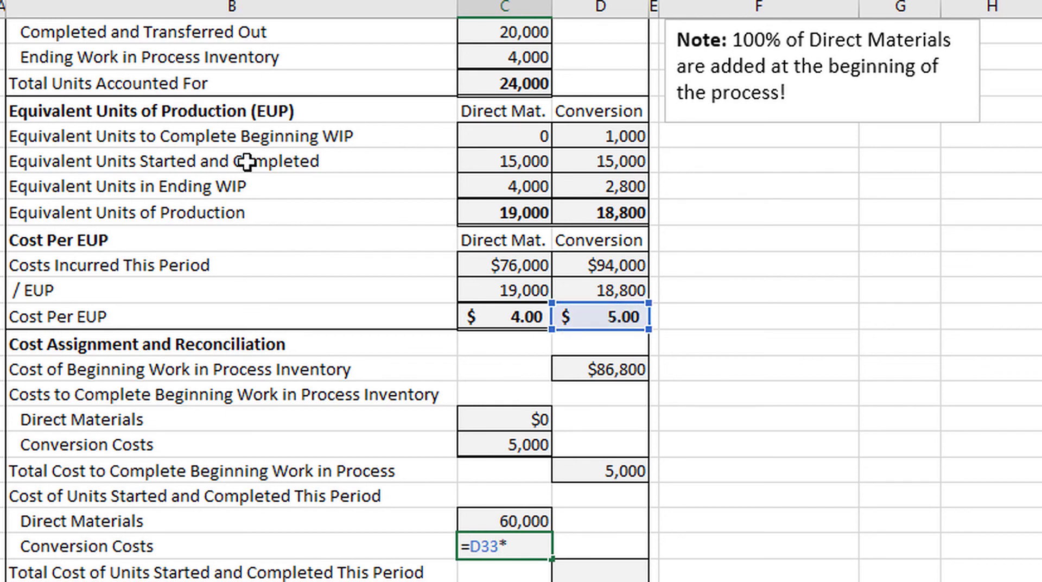
pyautogui.click(605, 160)
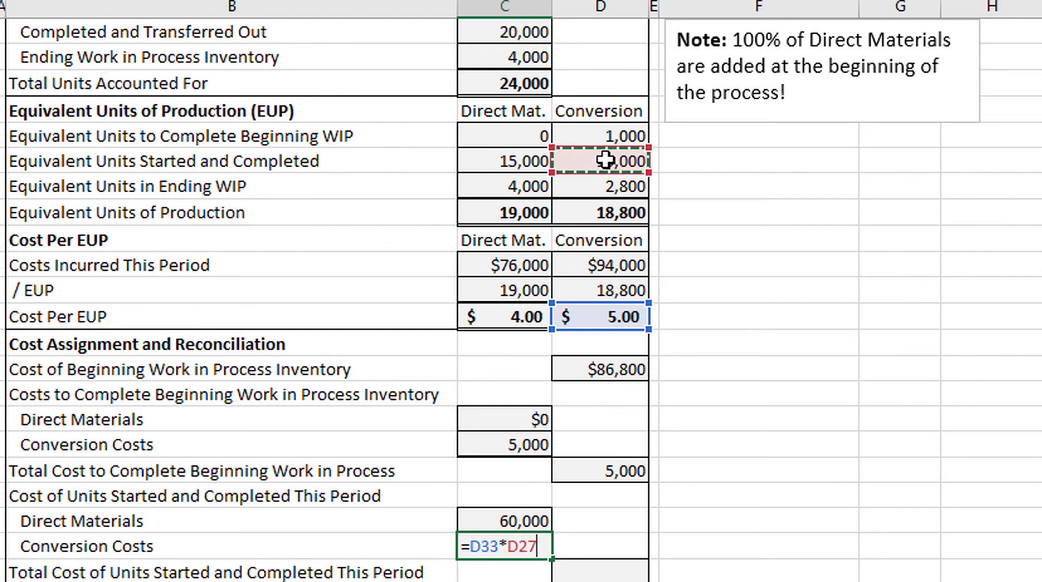
pyautogui.press('Return')
# Total the cost of units started and completed this period by adding its direct materials and conversion costs
pyautogui.scroll(-1, 570, 434)
pyautogui.click(601, 493)
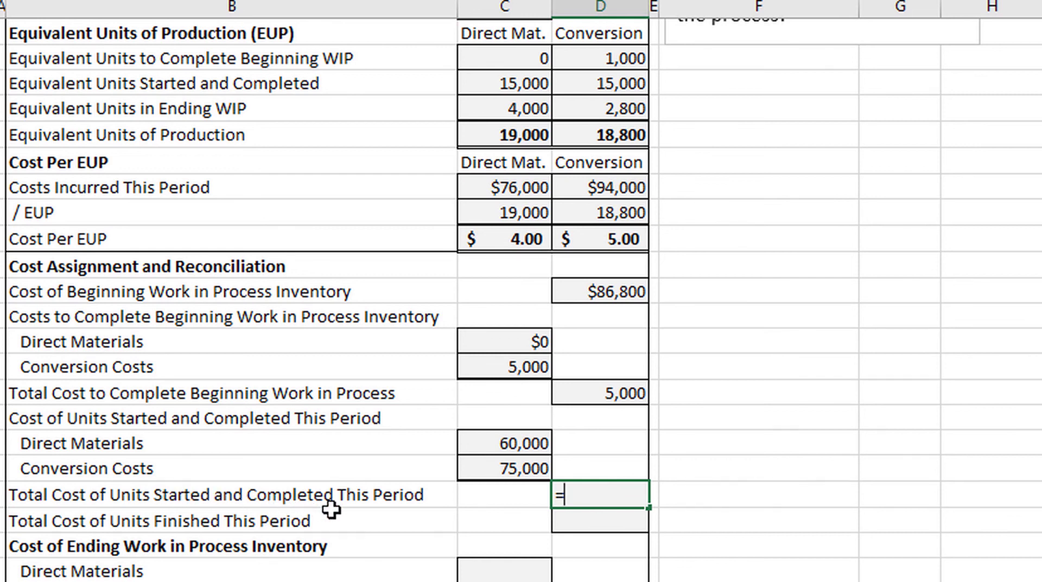
pyautogui.click(523, 442)
pyautogui.write('+')
pyautogui.click(508, 468)
pyautogui.press('Return')
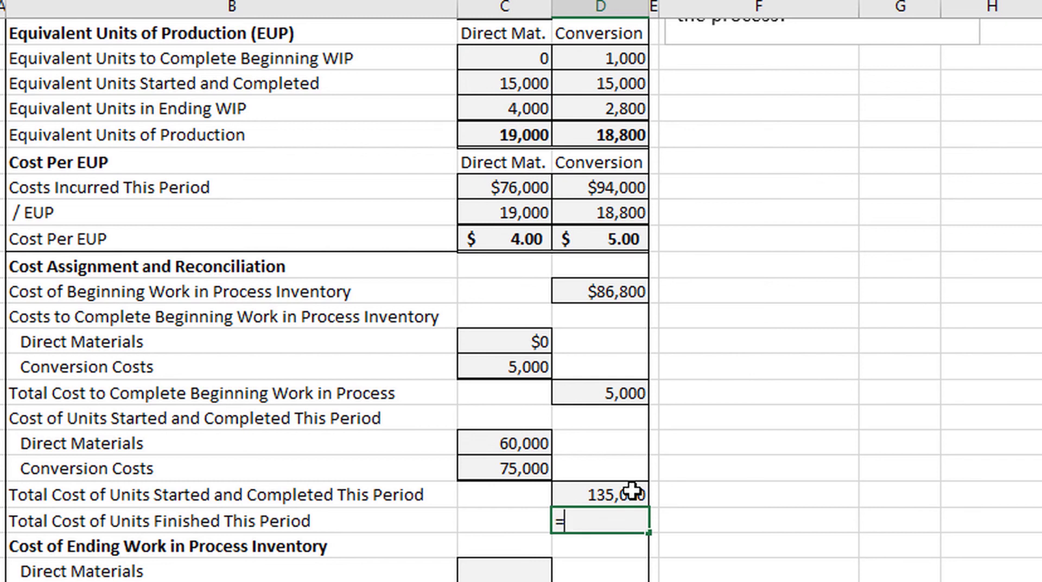
# Calculate the total cost of units finished this period with =D35+D39+D43
pyautogui.click(612, 292)
pyautogui.write('+')
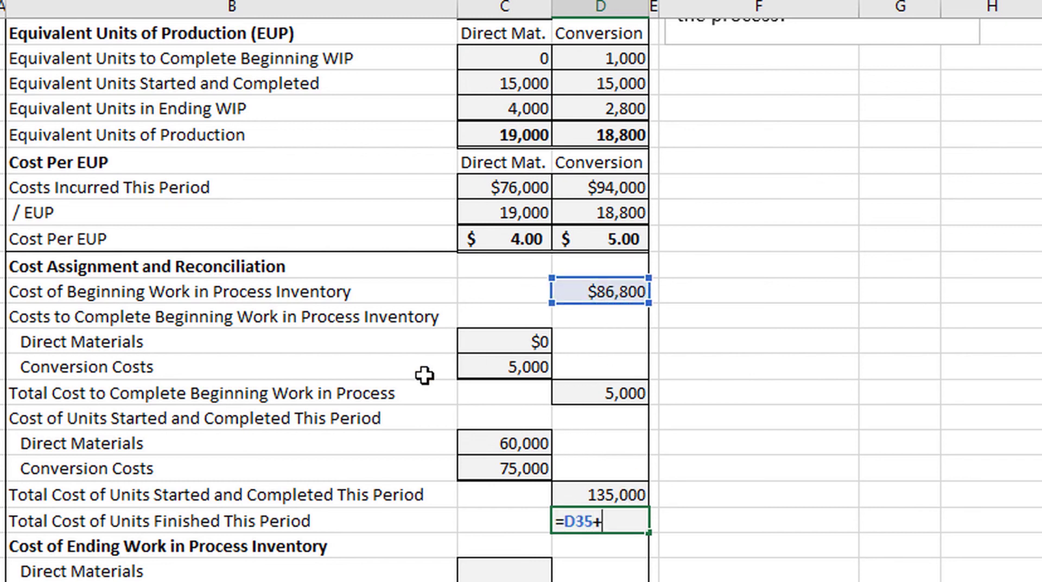
pyautogui.click(589, 394)
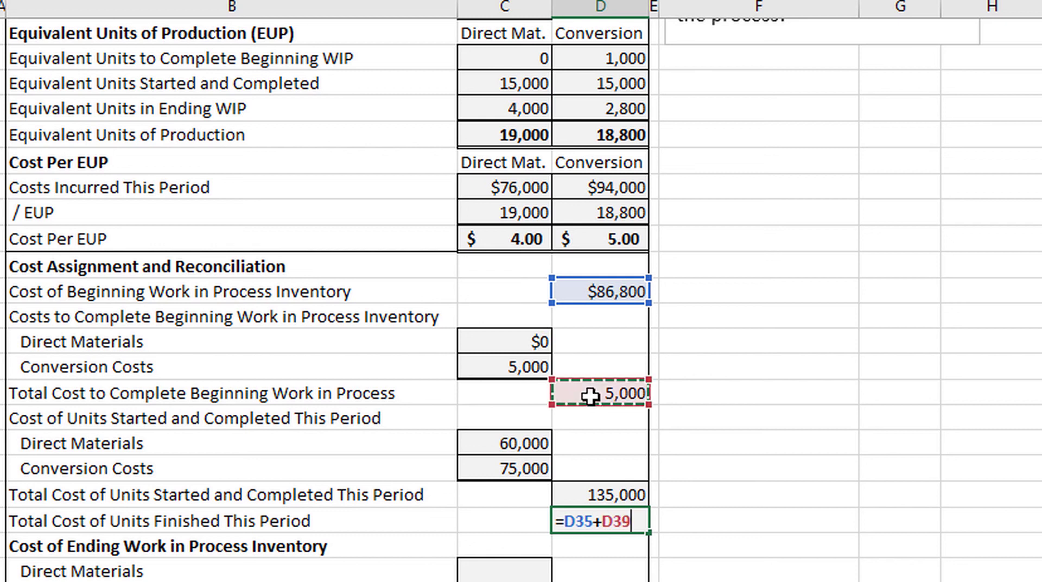
pyautogui.write('+')
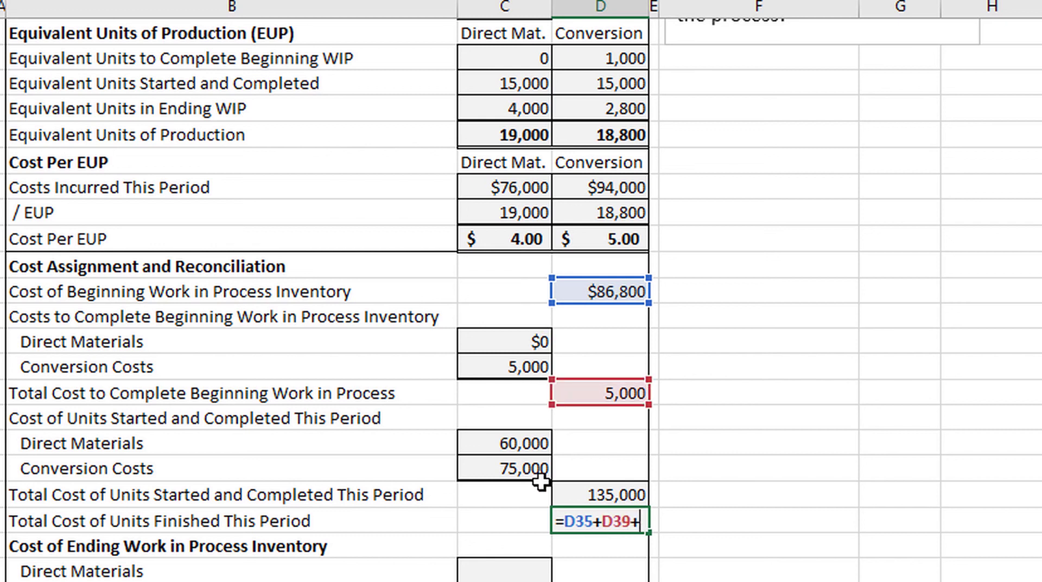
pyautogui.click(608, 496)
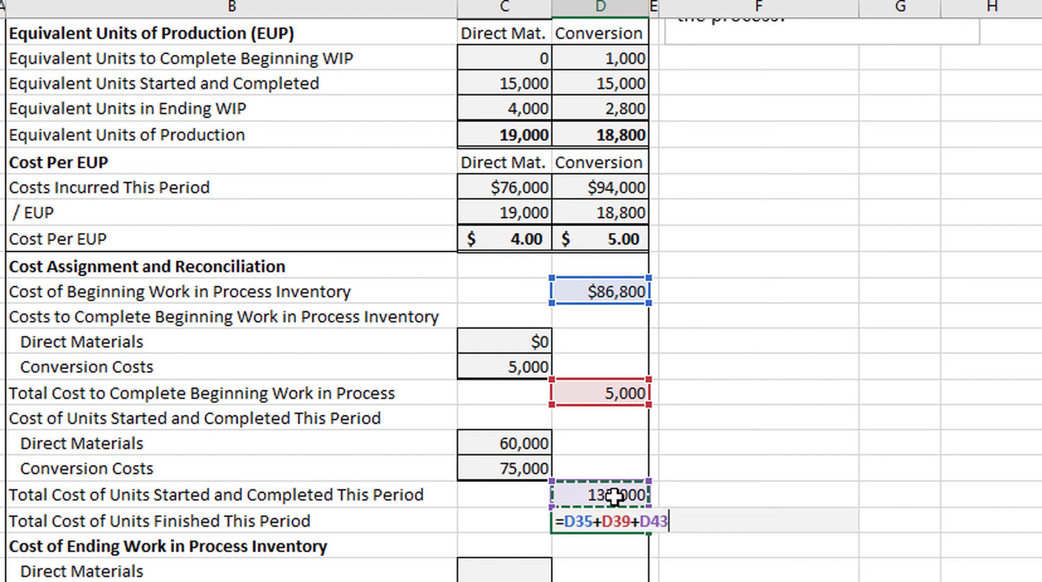
pyautogui.press('Return')
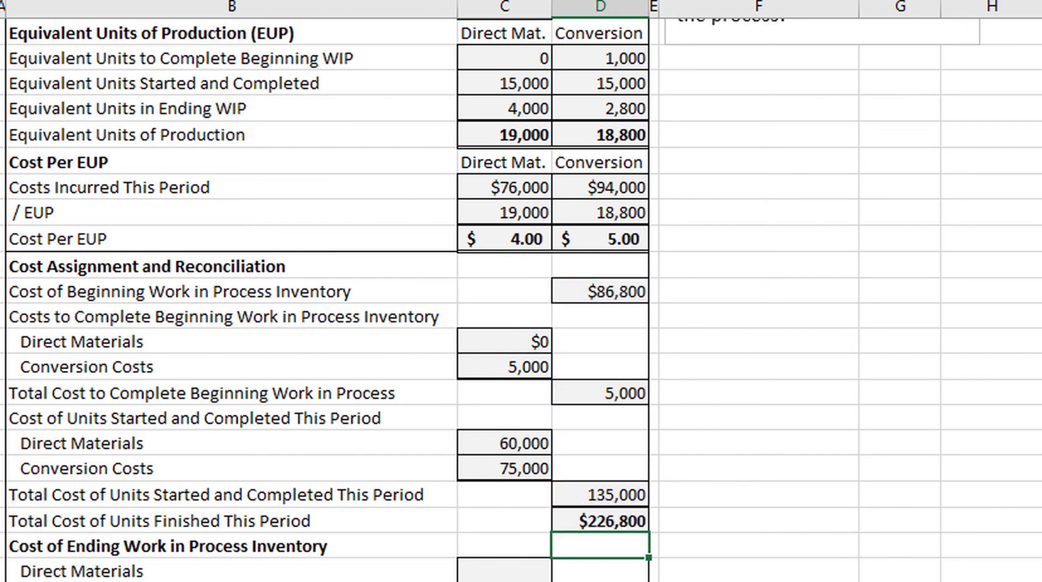
# Calculate the direct materials cost of ending work in process by multiplying the direct materials cost per EUP by its equivalent units in ending WIP
pyautogui.scroll(-2, 215, 288)
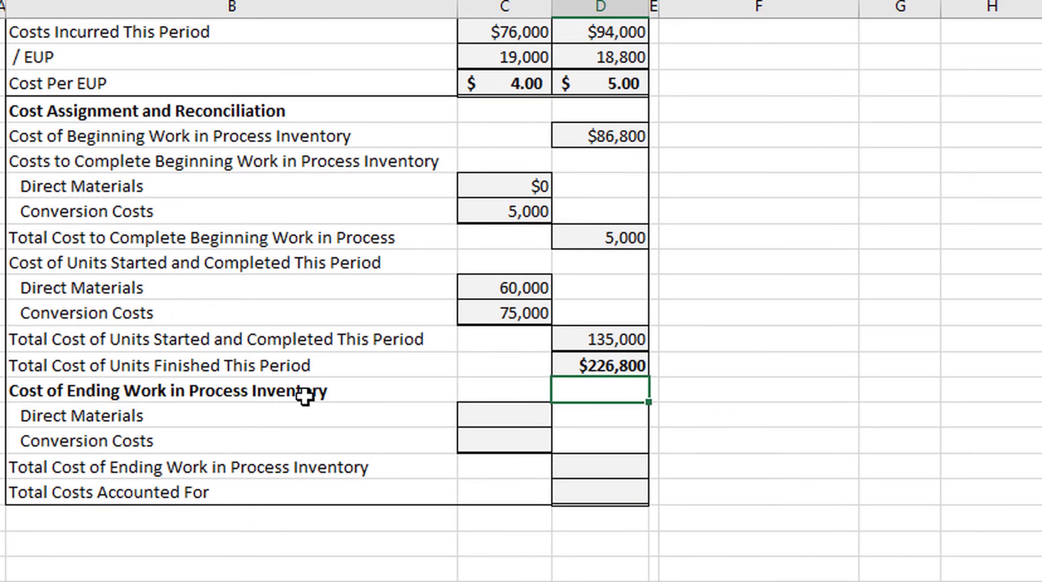
pyautogui.click(532, 415)
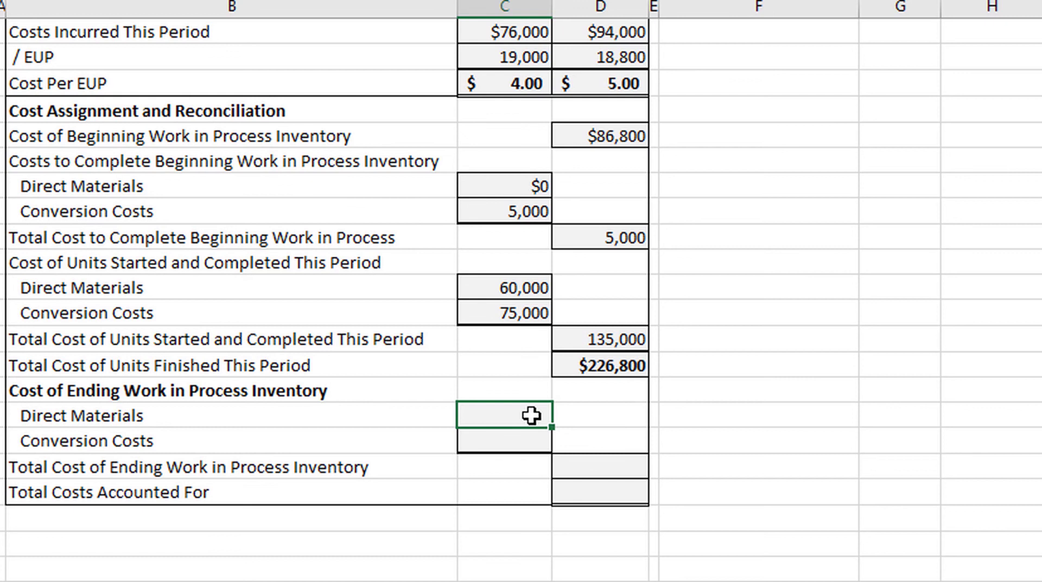
pyautogui.scroll(1, 516, 431)
pyautogui.scroll(2, 528, 286)
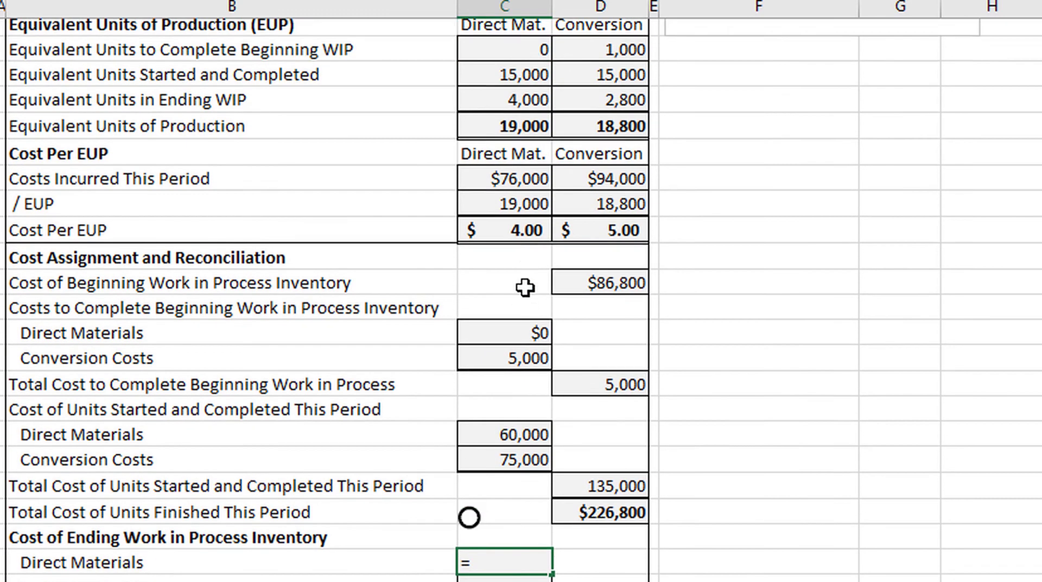
pyautogui.click(523, 317)
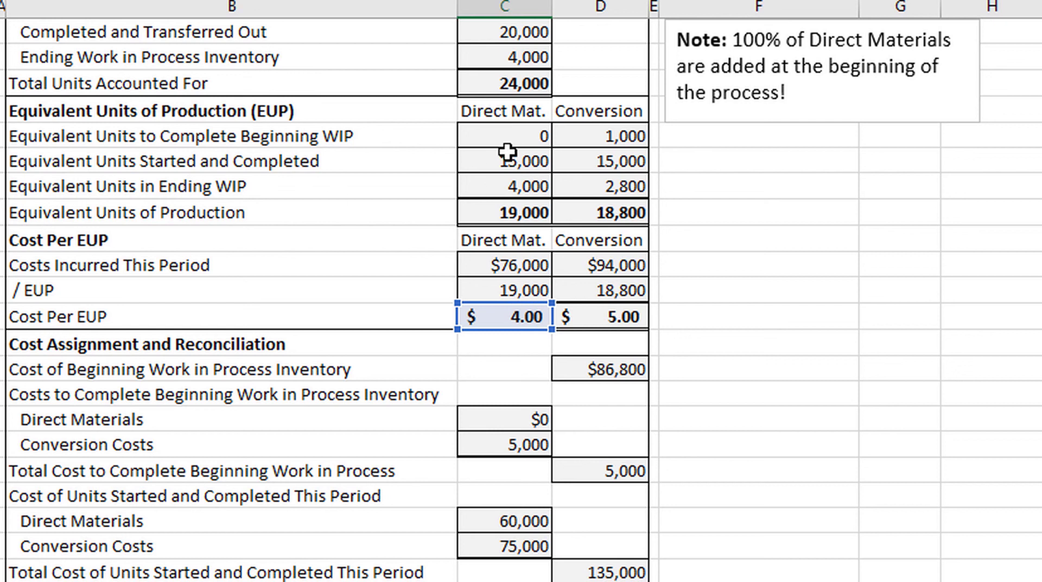
pyautogui.click(507, 186)
pyautogui.press('Return')
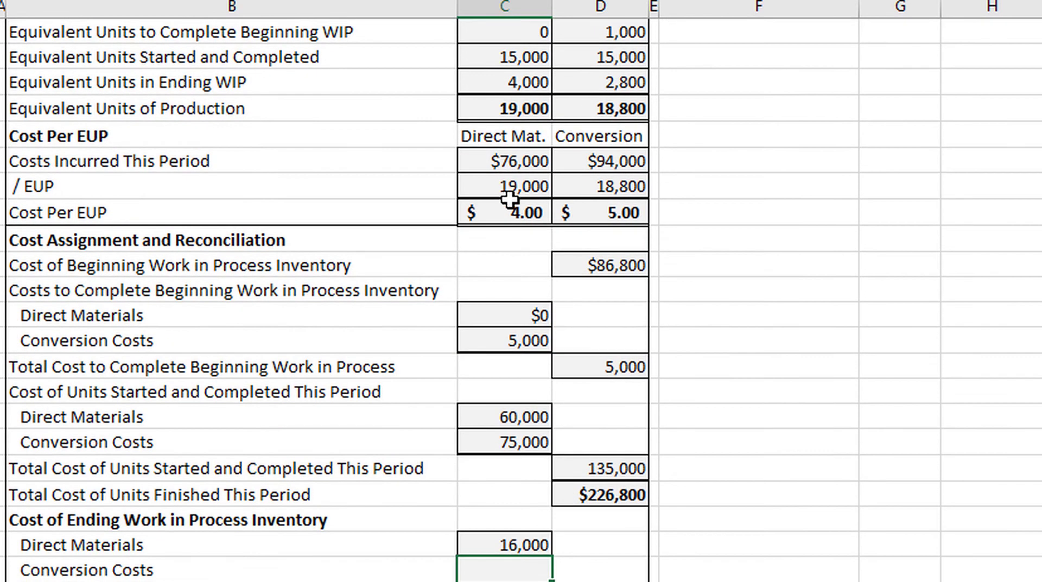
# Calculate the conversion costs of ending work in process by multiplying the conversion cost per EUP by the conversion equivalent units in ending WIP
pyautogui.scroll(-1, 545, 373)
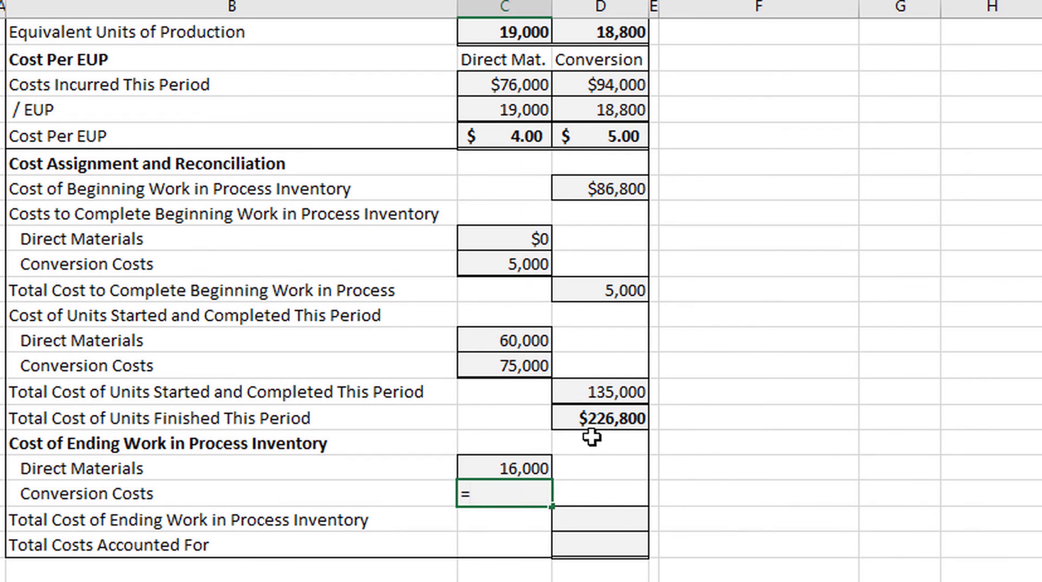
pyautogui.scroll(3, 593, 428)
pyautogui.click(621, 373)
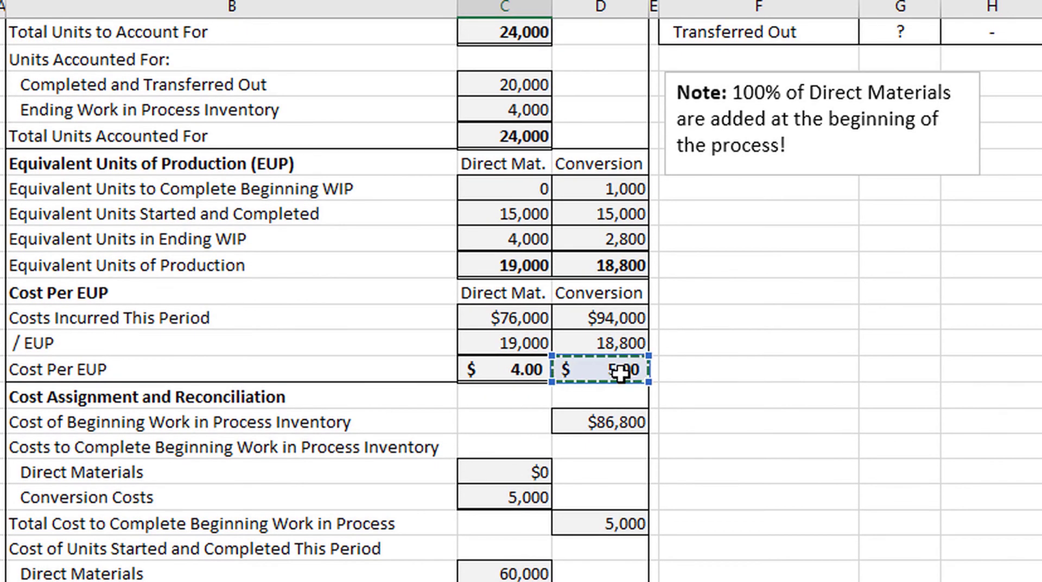
pyautogui.write('*')
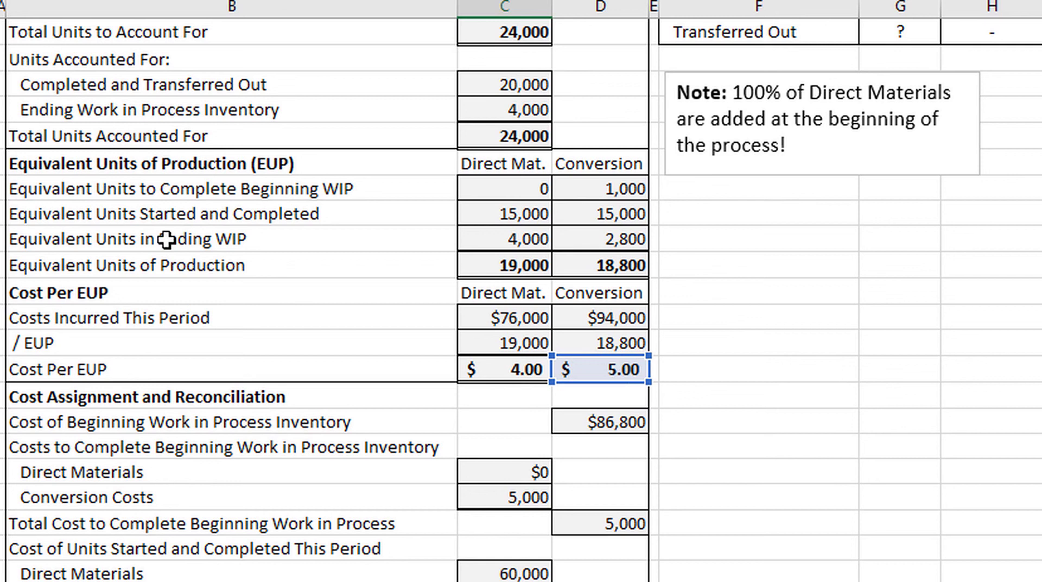
pyautogui.click(630, 239)
pyautogui.press('Return')
# Total the cost of ending work in process inventory by adding its direct materials (C46) and conversion costs
pyautogui.scroll(-1, 863, 272)
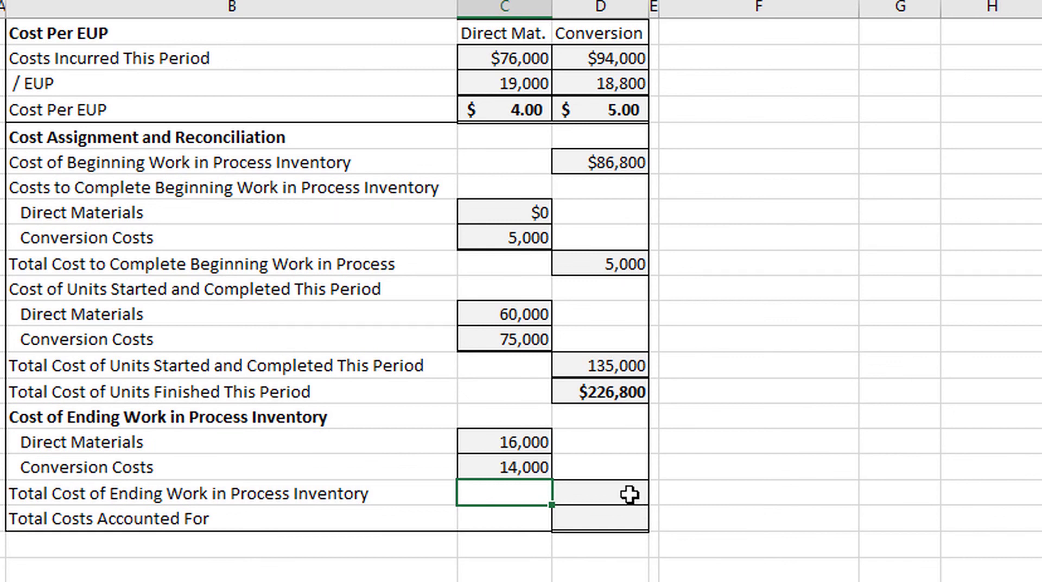
pyautogui.click(629, 494)
pyautogui.write('=')
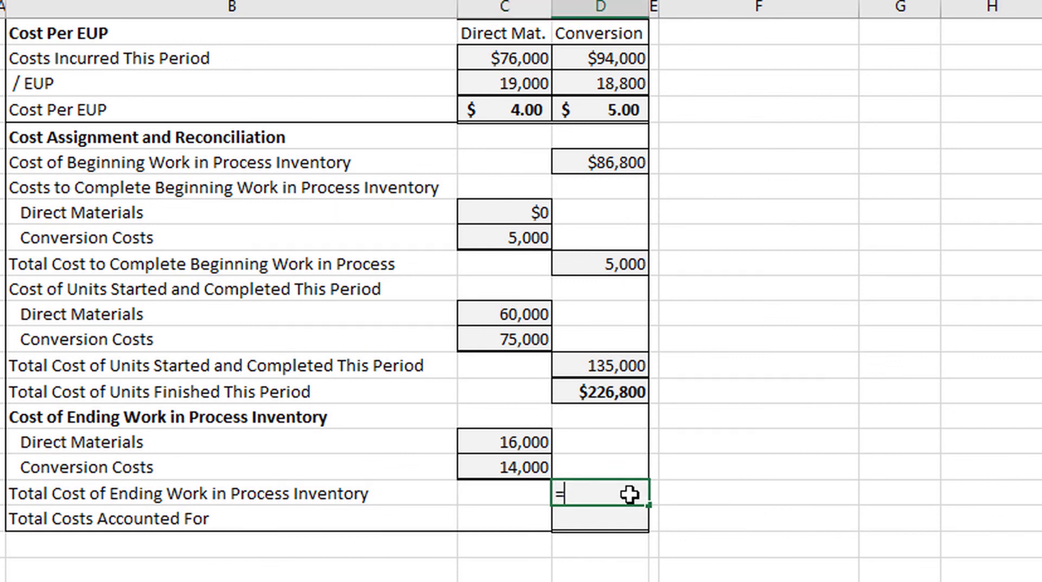
pyautogui.click(523, 441)
pyautogui.write('+')
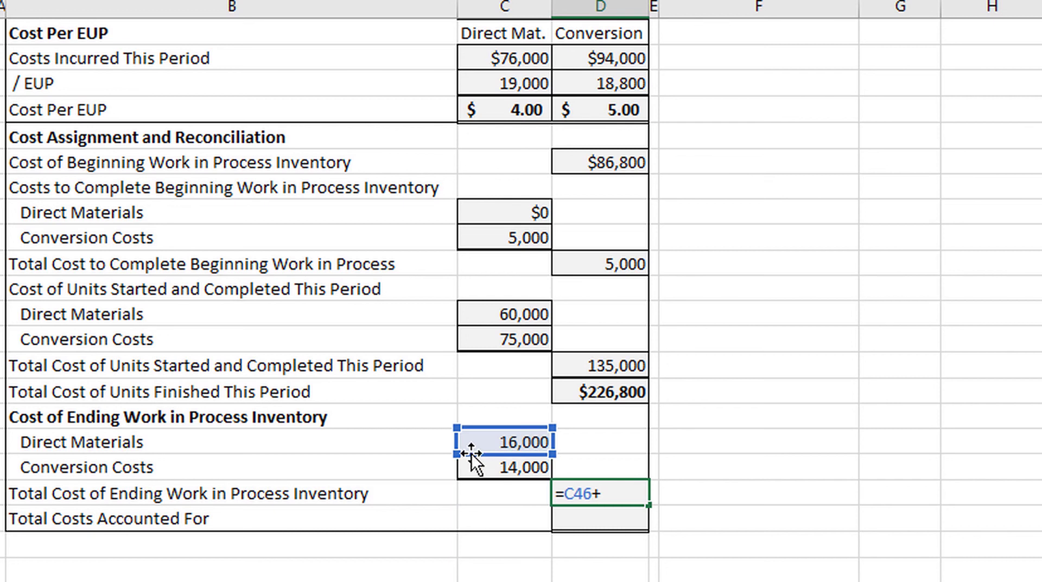
pyautogui.click(482, 467)
pyautogui.press('Return')
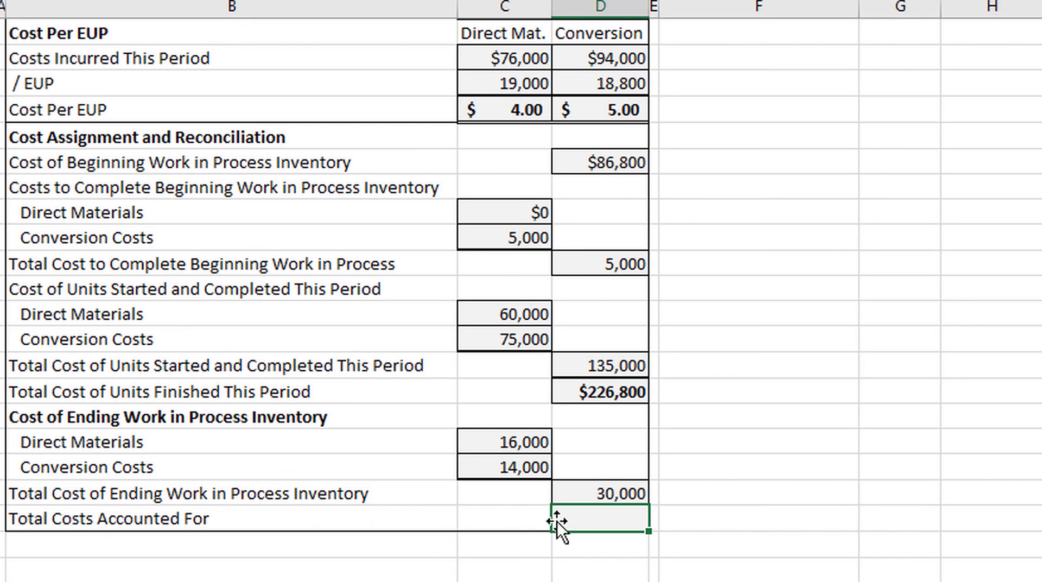
# Calculate total costs accounted for by adding the total cost of units finished (D44) and the total cost of ending work in process
pyautogui.write('=')
pyautogui.click(636, 391)
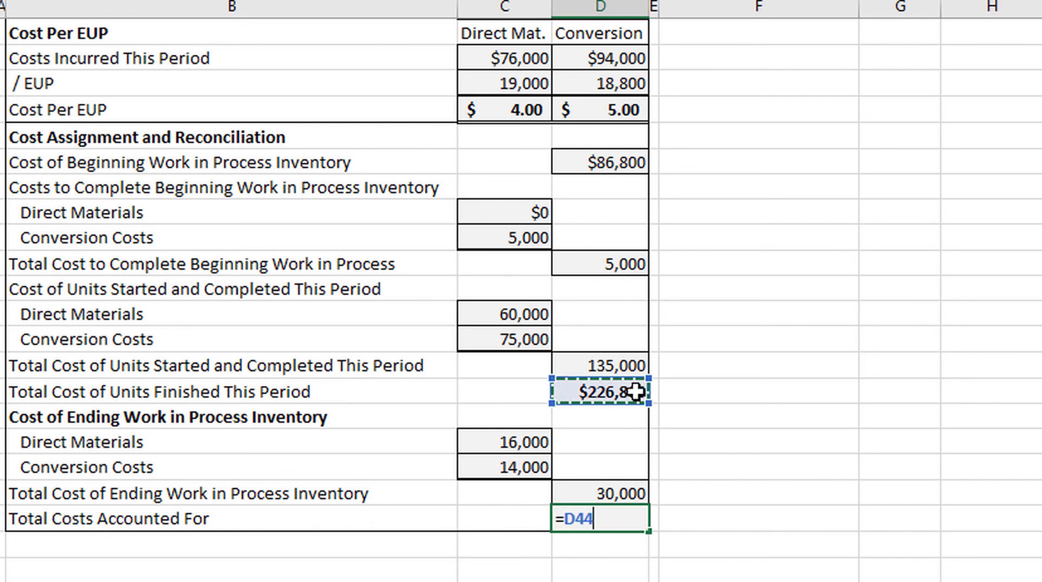
pyautogui.write('+')
pyautogui.click(611, 501)
pyautogui.press('Return')
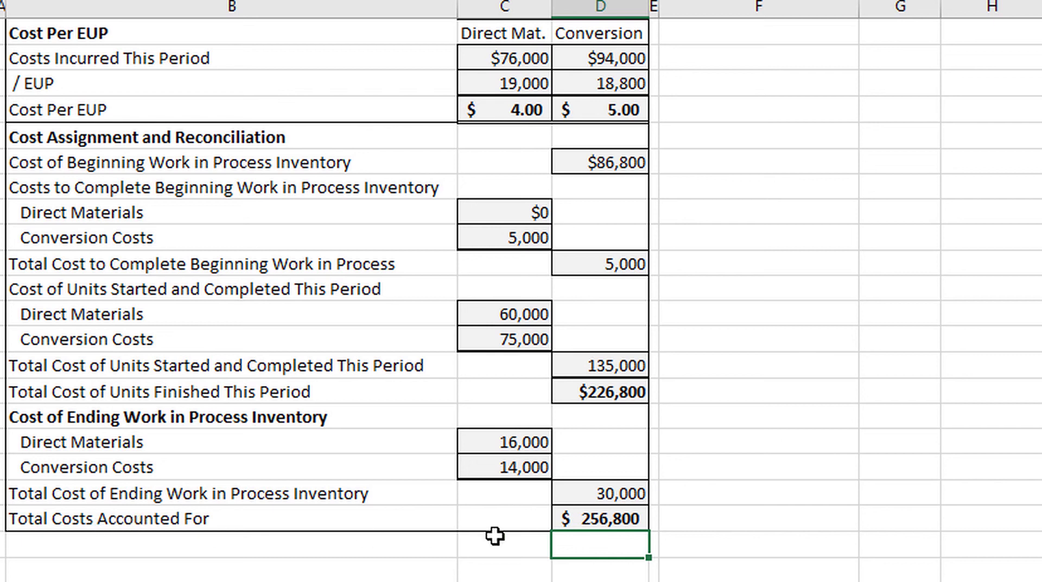
# Compare total costs accounted for with total costs to account for and review the completed process cost summary
pyautogui.click(597, 522)
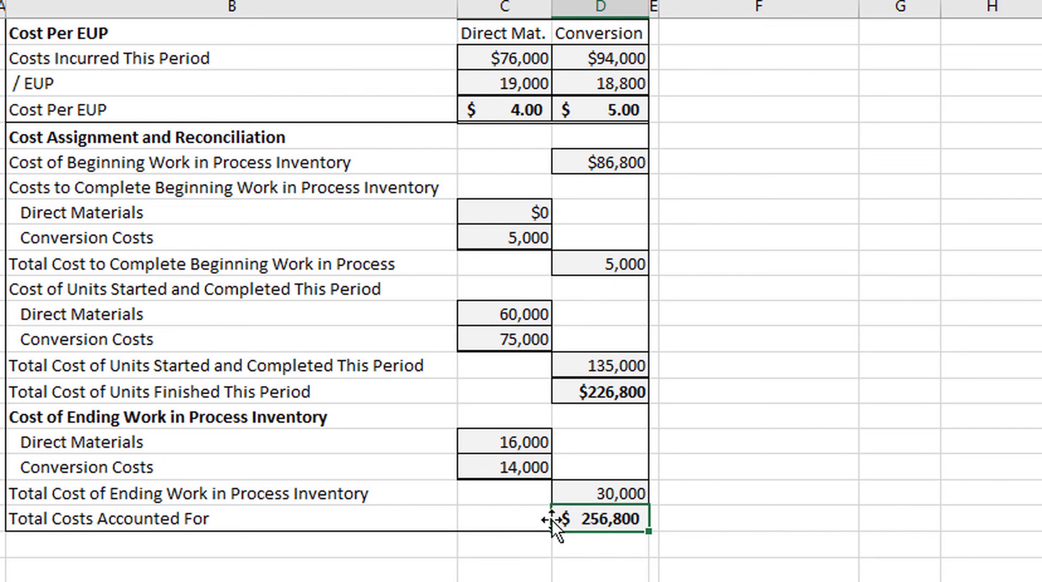
pyautogui.scroll(7, 442, 421)
pyautogui.scroll(1, 418, 434)
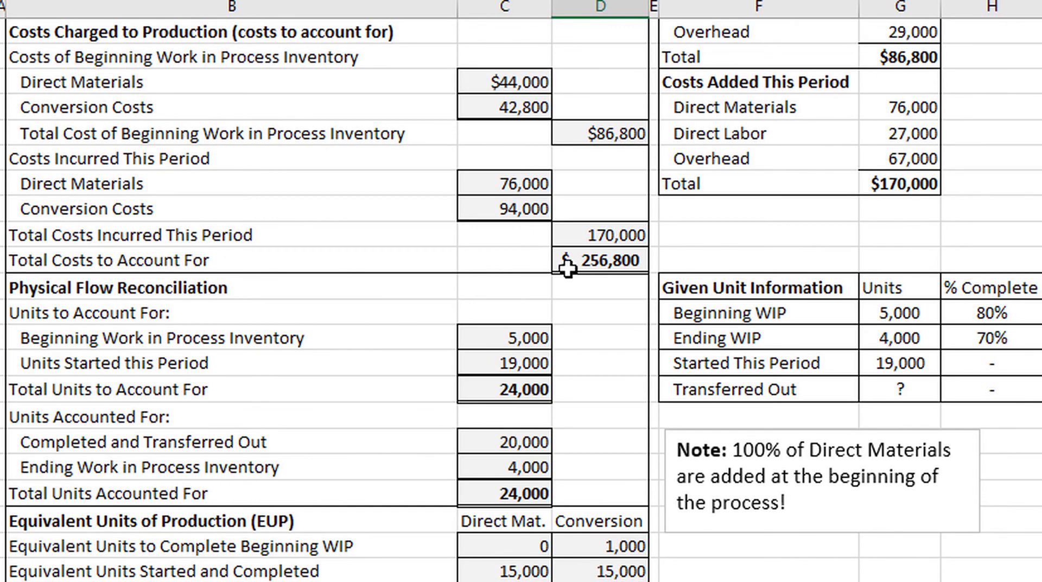
pyautogui.click(608, 260)
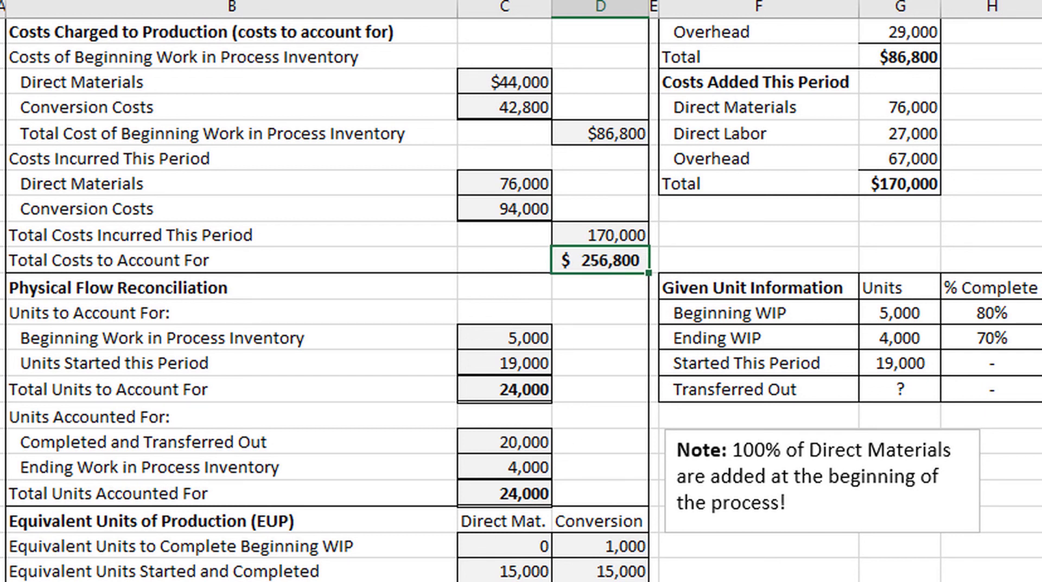
pyautogui.scroll(2, 539, 244)
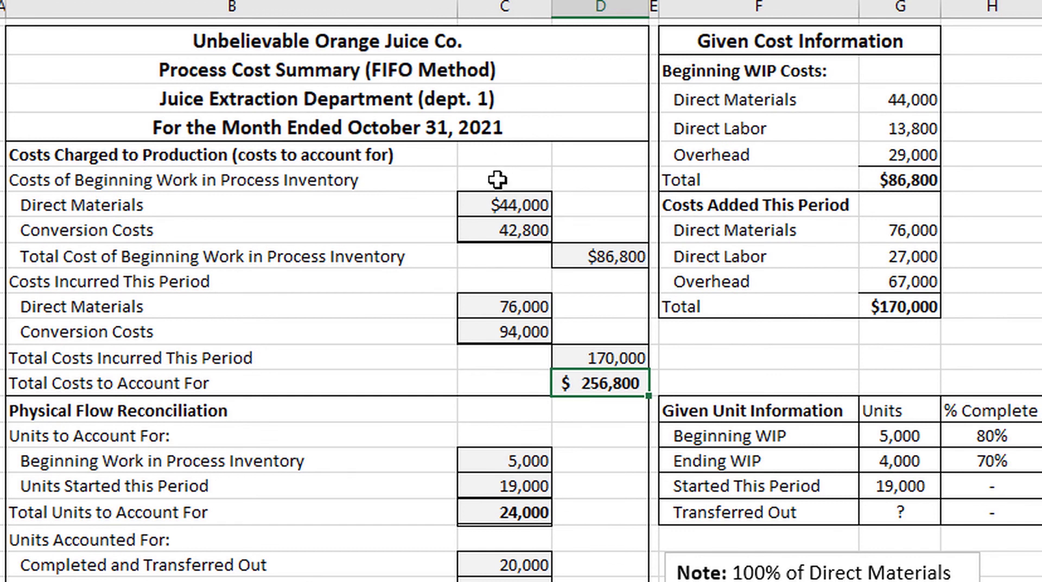
pyautogui.scroll(-7, 492, 191)
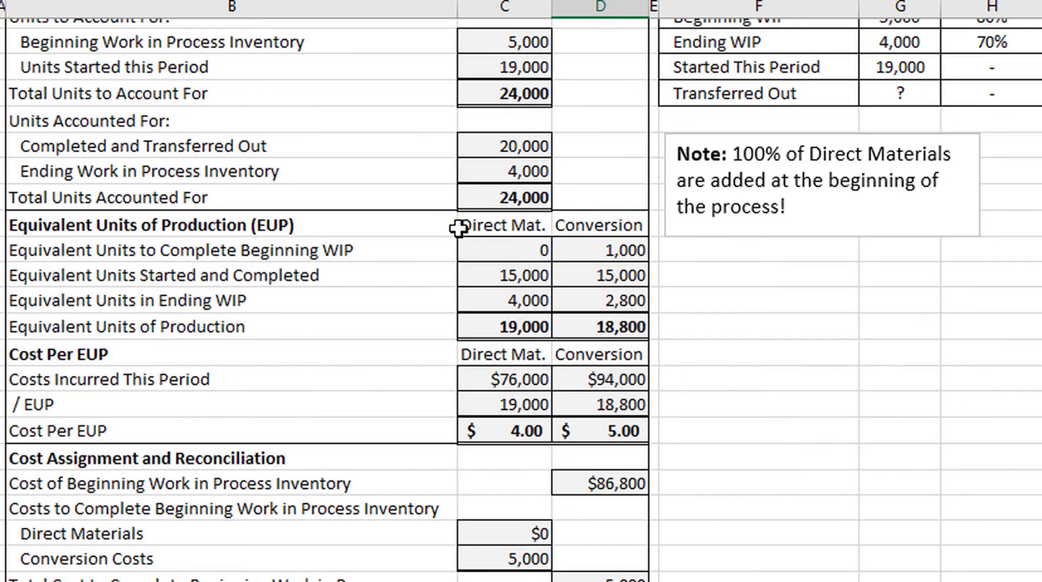
pyautogui.scroll(-2, 478, 217)
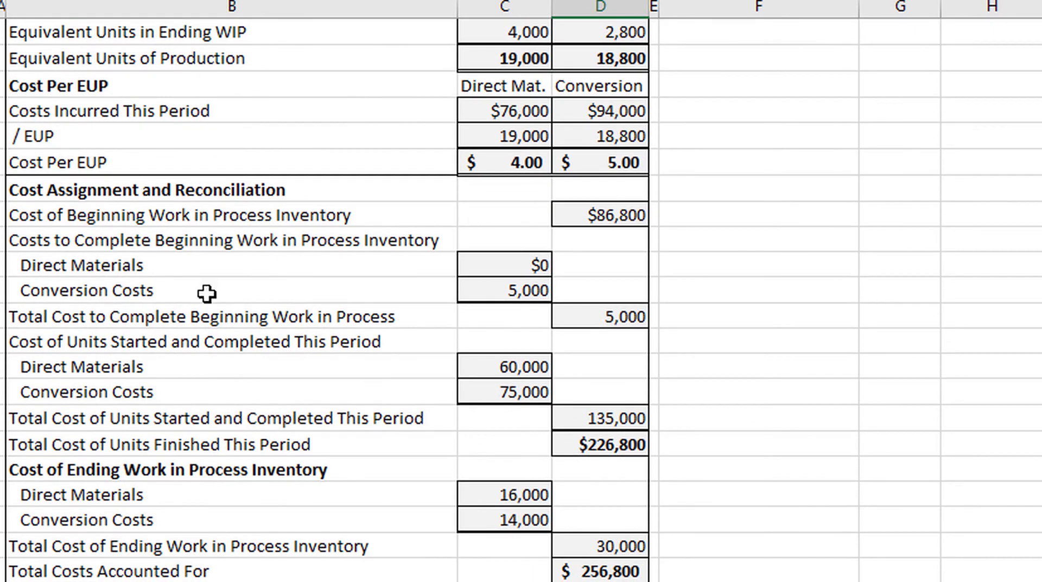
pyautogui.scroll(-1, 244, 375)
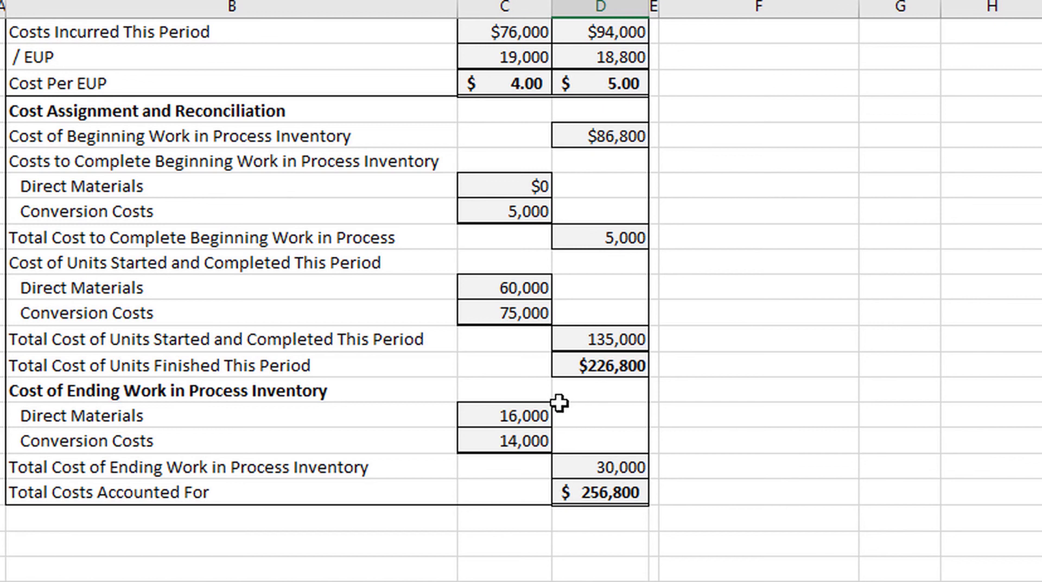
# Select the first account line of the journal entry for transfer to the next department
pyautogui.scroll(-3, 460, 320)
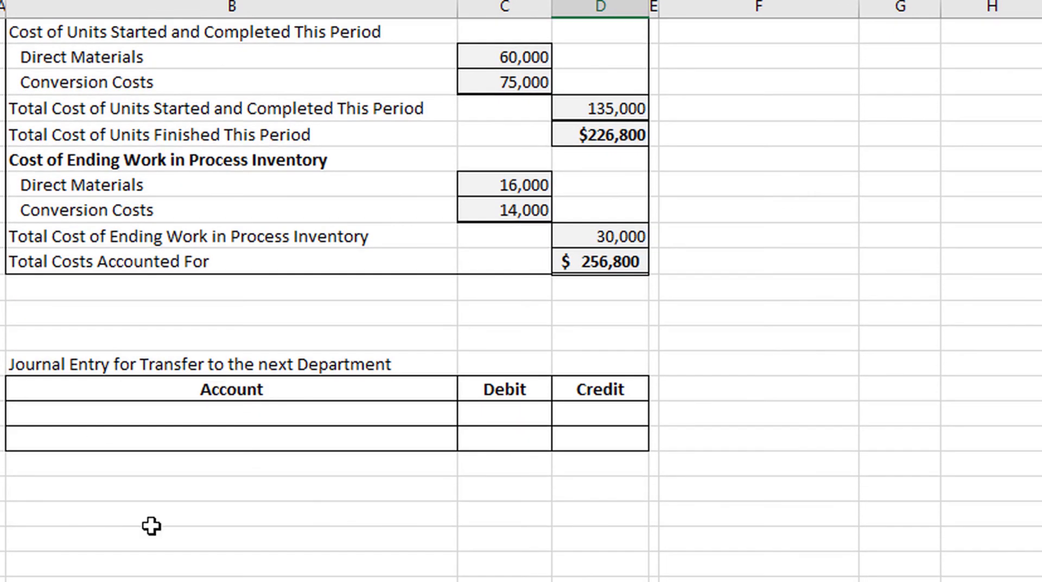
pyautogui.click(77, 361)
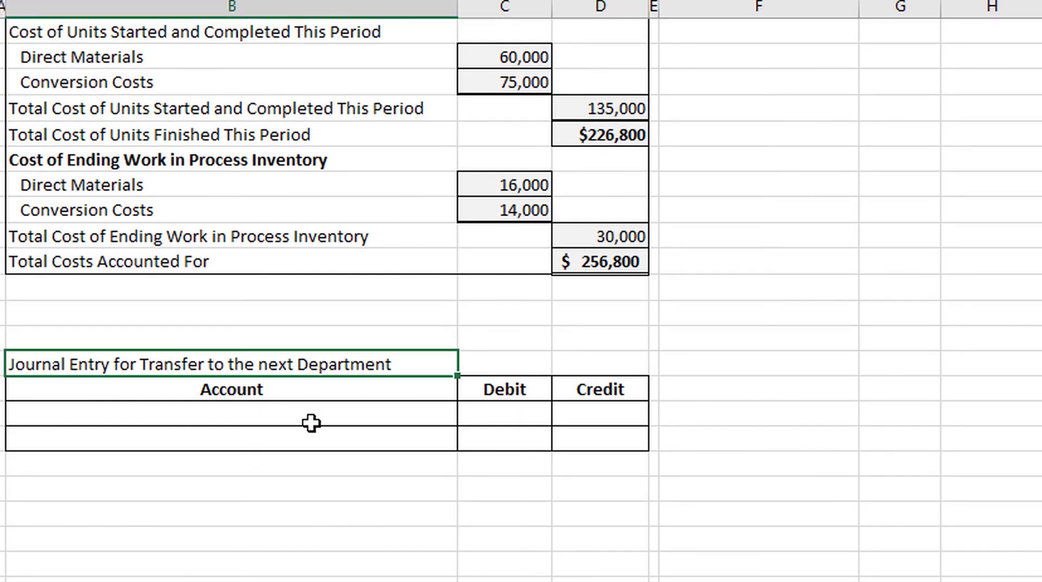
pyautogui.scroll(1, 310, 423)
pyautogui.click(253, 496)
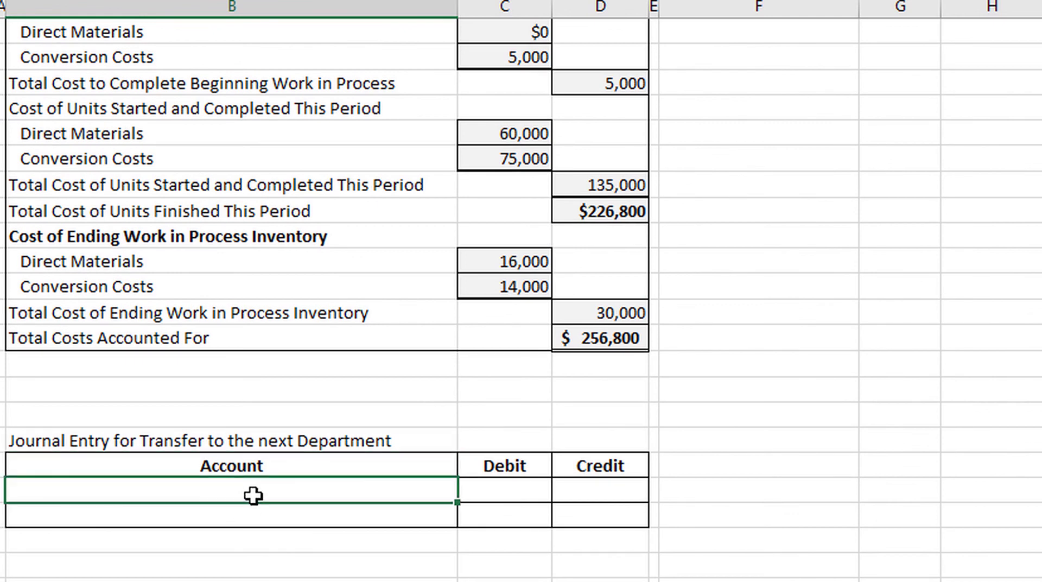
pyautogui.write('WIP Inve')
pyautogui.press('BackSpace')
pyautogui.press('BackSpace')
pyautogui.press('Escape')
# Record a debit of 226,800 to Work In Process Inventory - Packaging on the first line of the journal entry
pyautogui.write('Work In Process Inventory ')
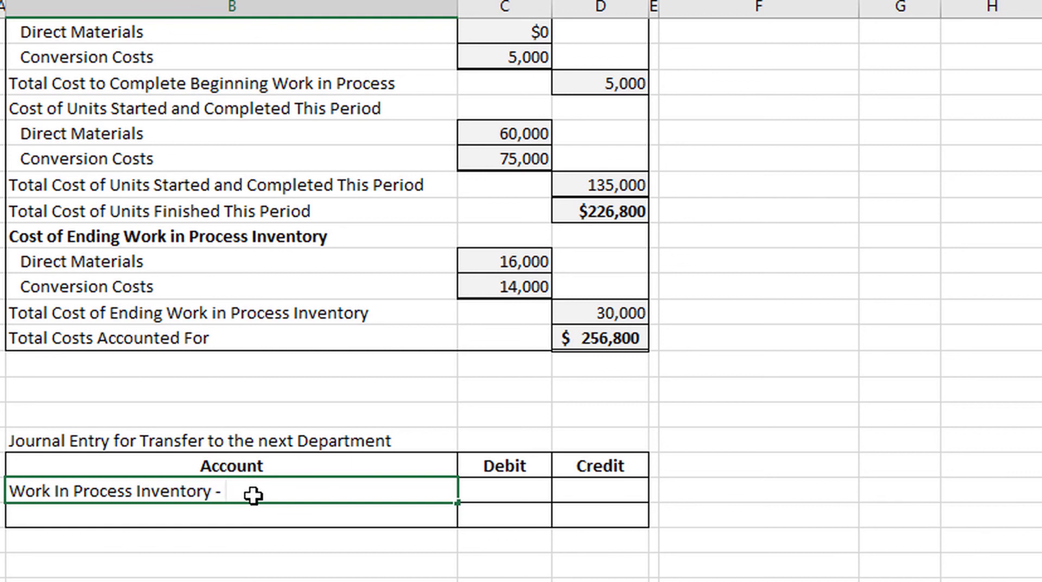
pyautogui.write('- Packagin')
pyautogui.press('BackSpace')
pyautogui.write('ng')
pyautogui.press('Tab')
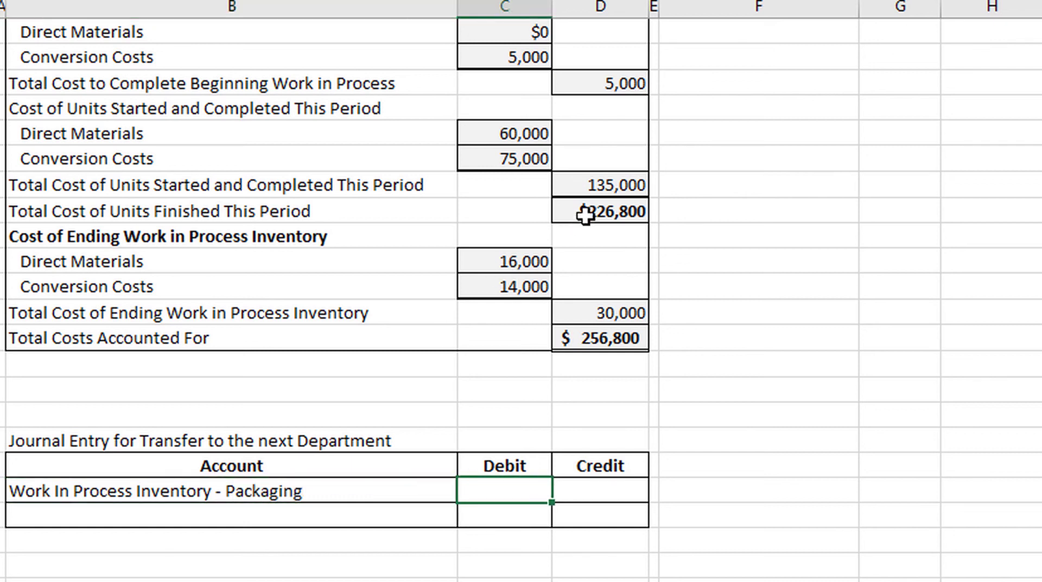
pyautogui.write('226,800')
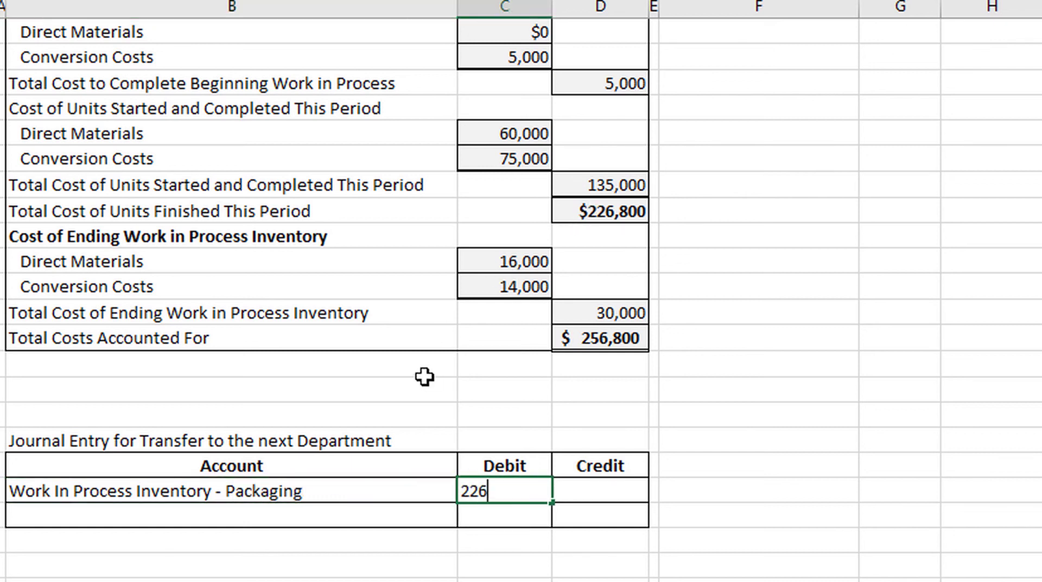
pyautogui.press('Return')
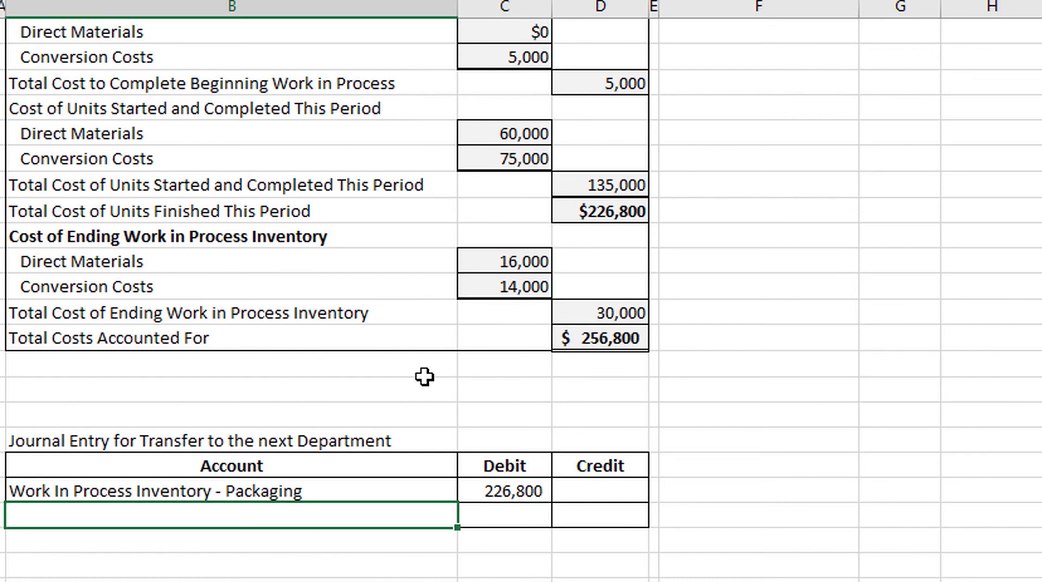
# Enter Work In Process Inventory - Juice Extraction as the indented credit account on the second line of the journal entry
pyautogui.write('Wo')
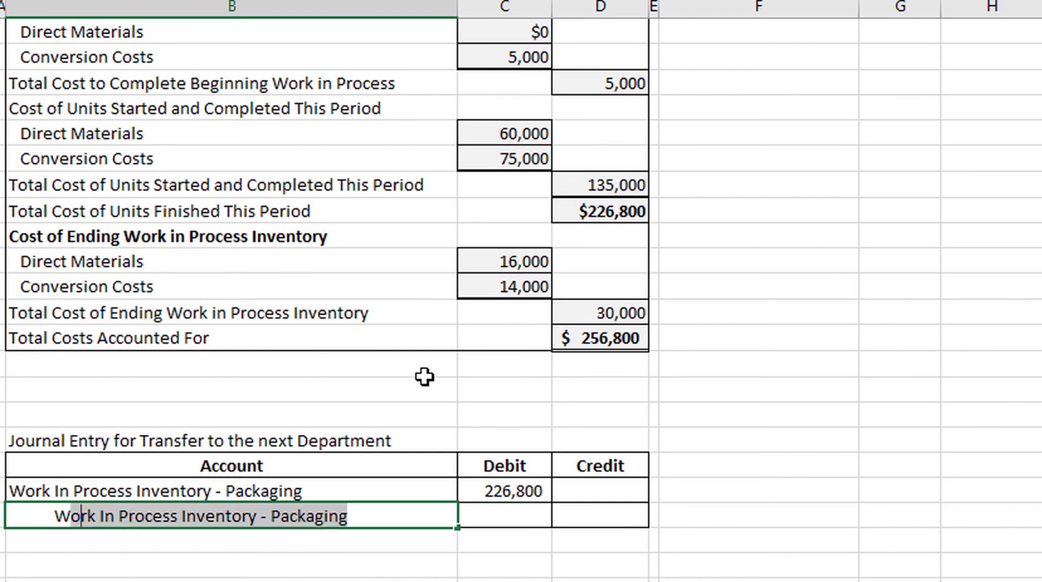
pyautogui.write('rk In Process Inventior')
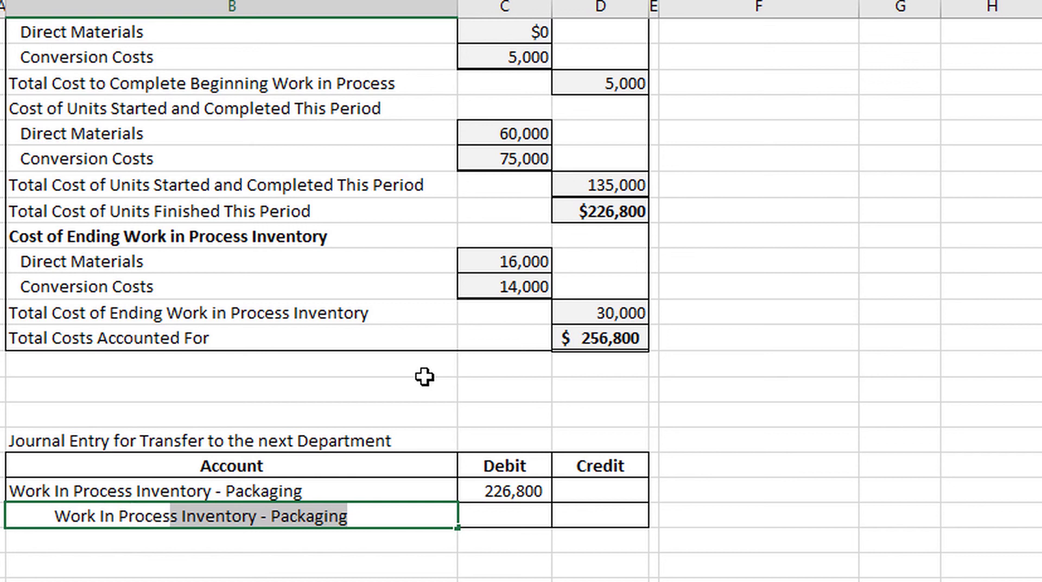
pyautogui.press('BackSpace')
pyautogui.press('BackSpace')
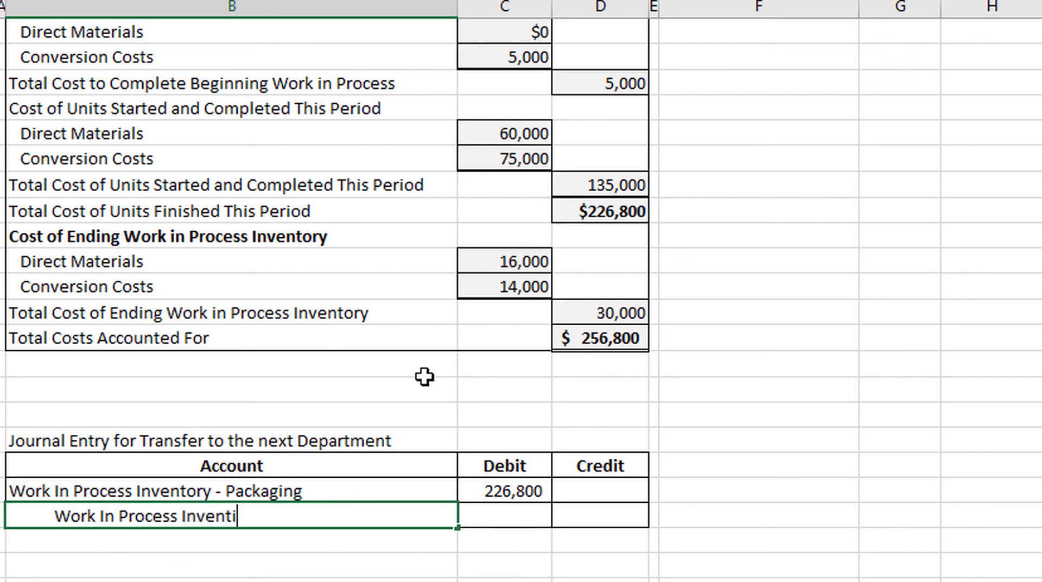
pyautogui.write('ory - ')
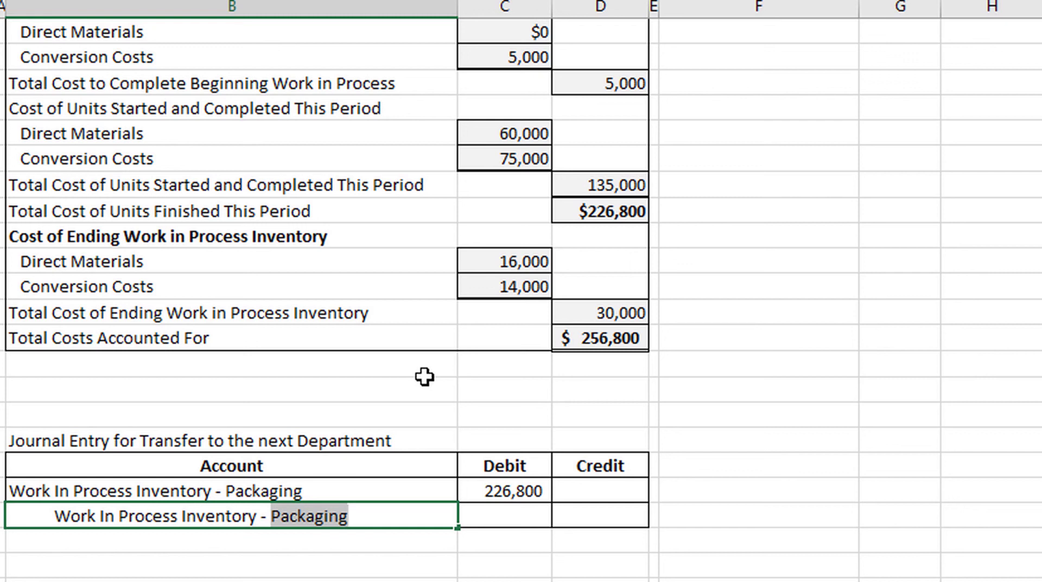
pyautogui.write('Juice Exgtr')
pyautogui.press('BackSpace')
pyautogui.press('BackSpace')
pyautogui.press('BackSpace')
pyautogui.write('traction')
pyautogui.press('Return')
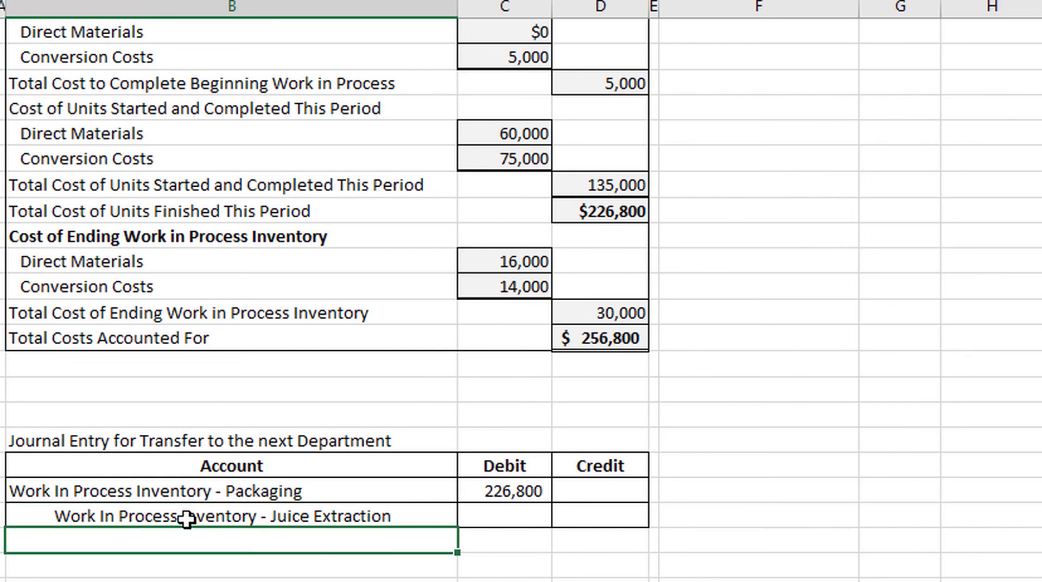
# Record a credit of 226,800 for Work In Process Inventory - Juice Extraction in the journal entry
pyautogui.click(604, 510)
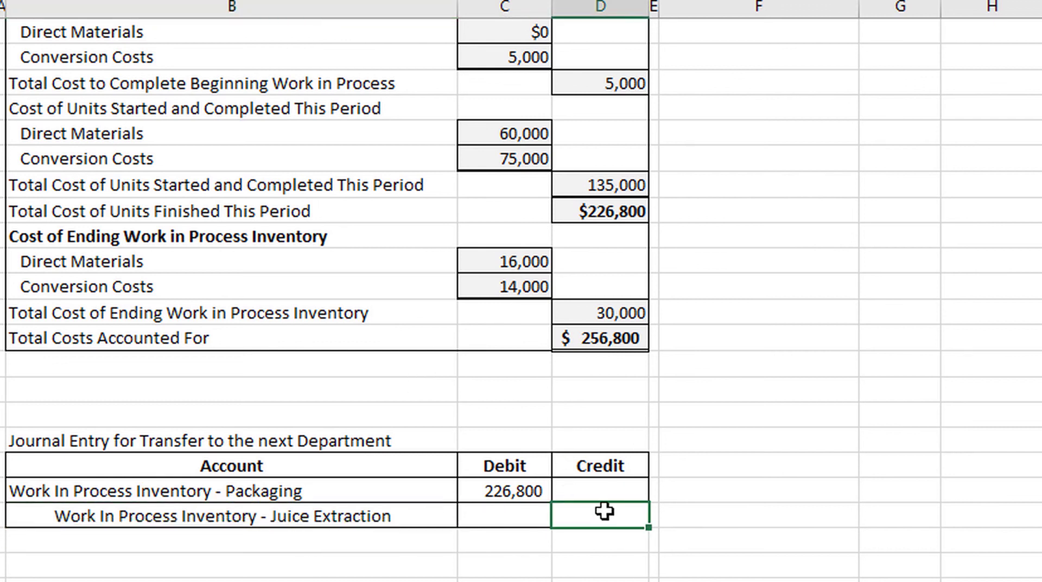
pyautogui.write('226,800')
pyautogui.press('Return')
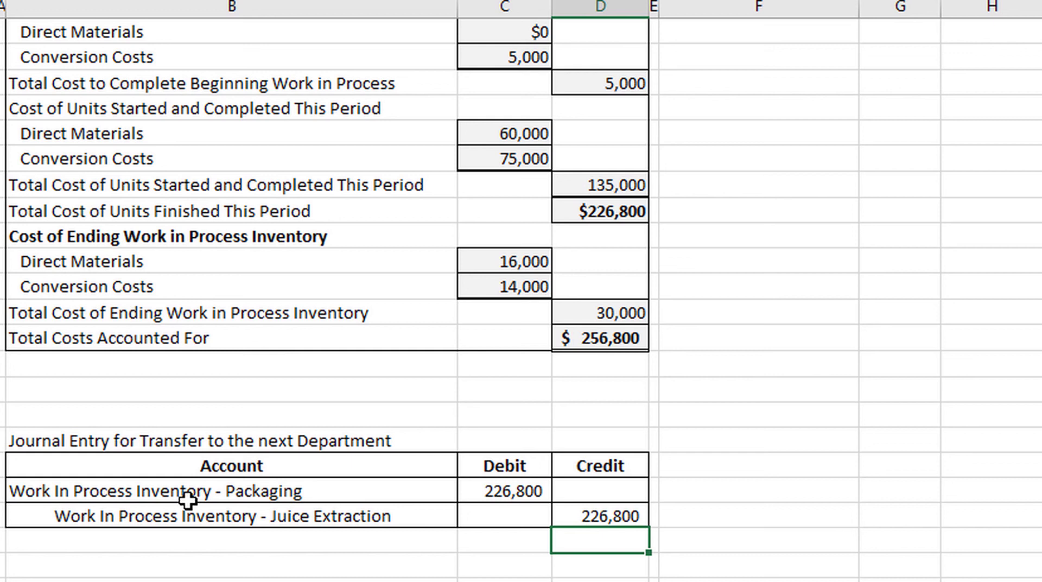
pyautogui.scroll(12, 187, 500)
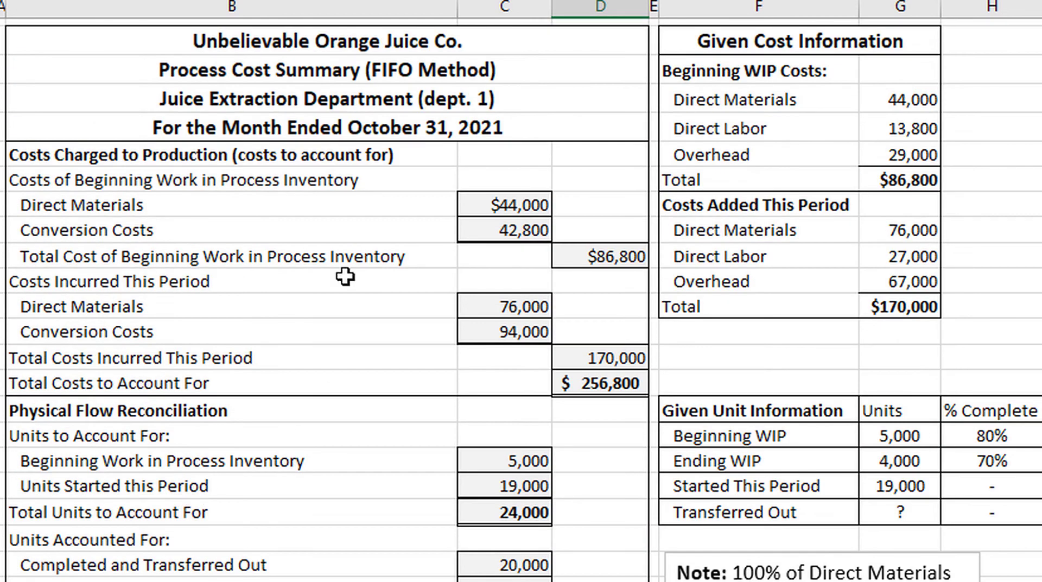